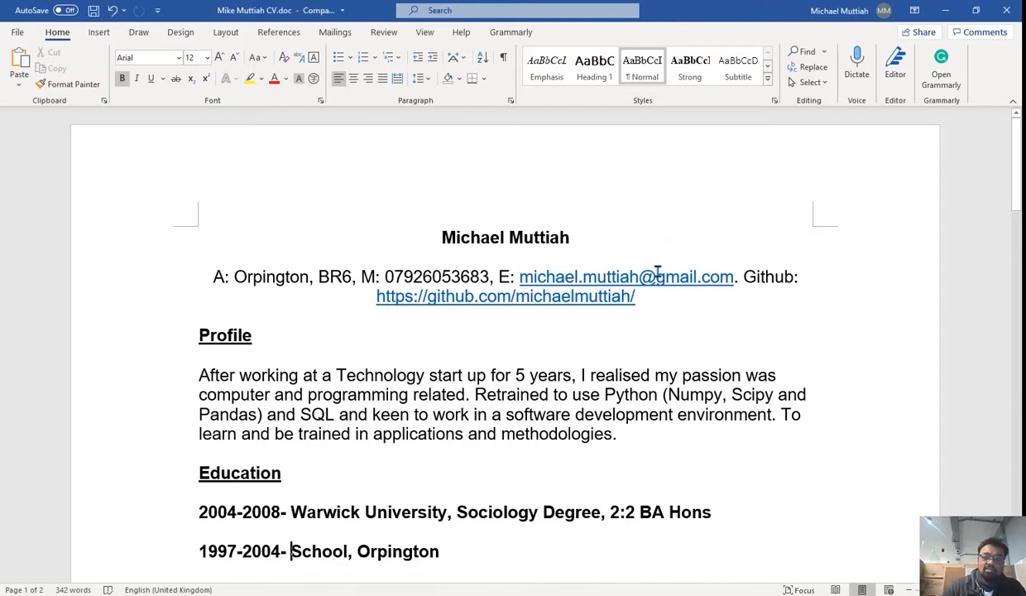
# Review the CV's Profile section, the Chief Operating Officer entry and the GitHub link in the contact line
pyautogui.click(671, 392)
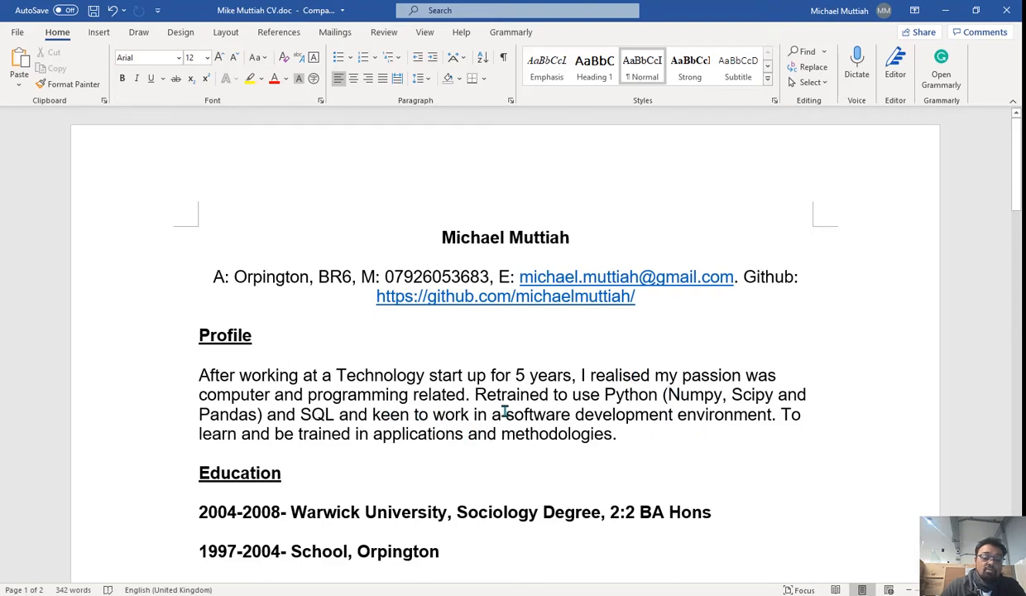
pyautogui.moveTo(506, 414); pyautogui.dragTo(710, 436)
pyautogui.moveTo(630, 433); pyautogui.dragTo(475, 395)
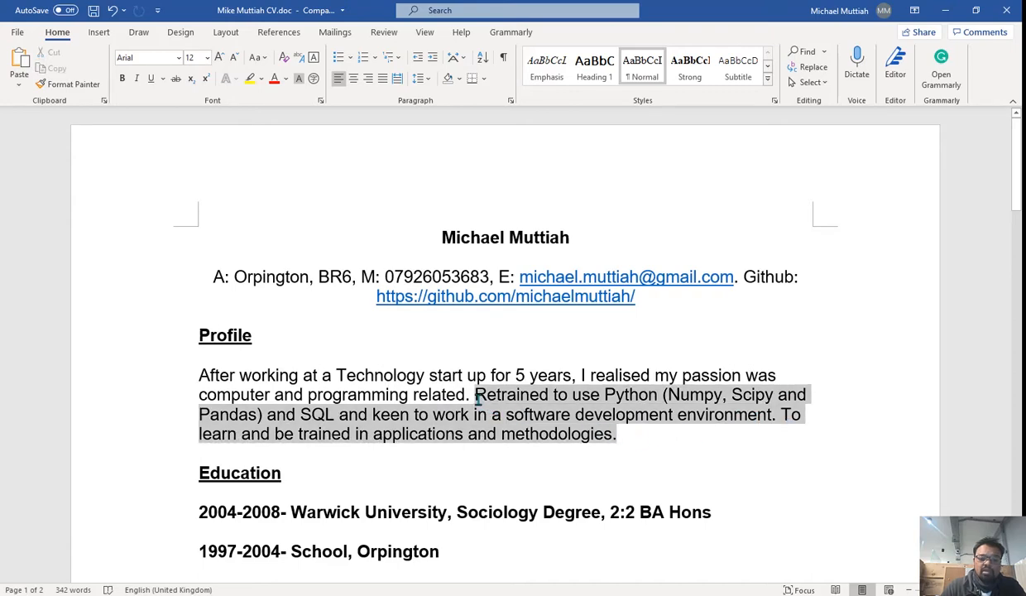
pyautogui.click(535, 416)
pyautogui.scroll(-5, 624, 438)
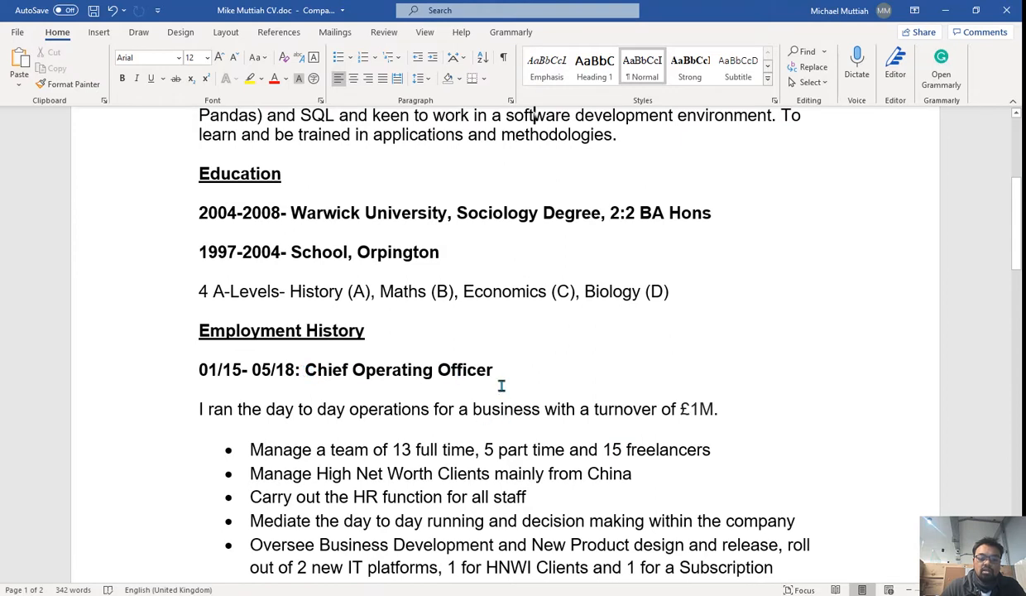
pyautogui.moveTo(493, 374); pyautogui.dragTo(304, 370)
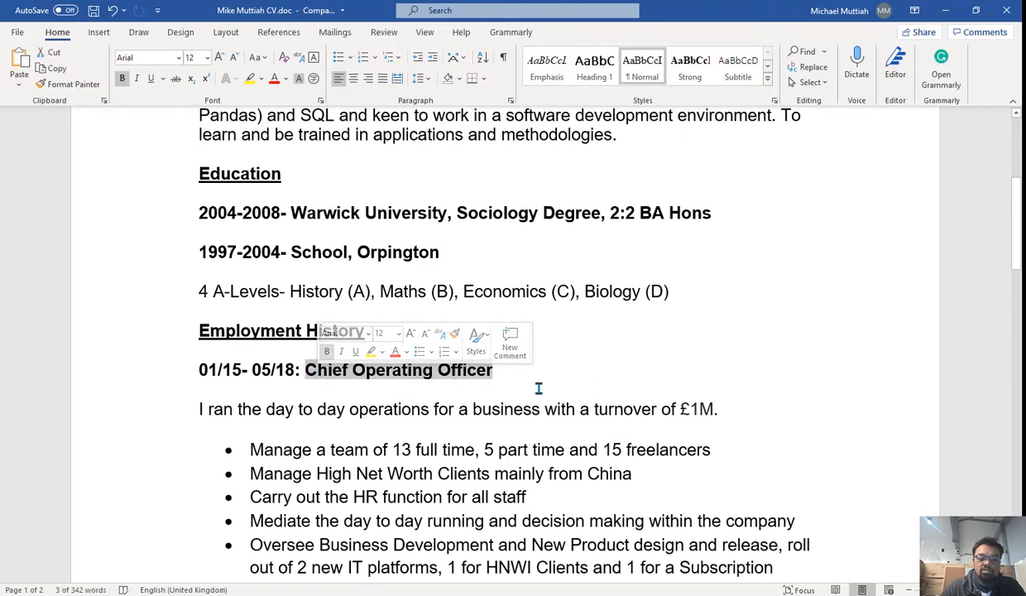
pyautogui.click(591, 378)
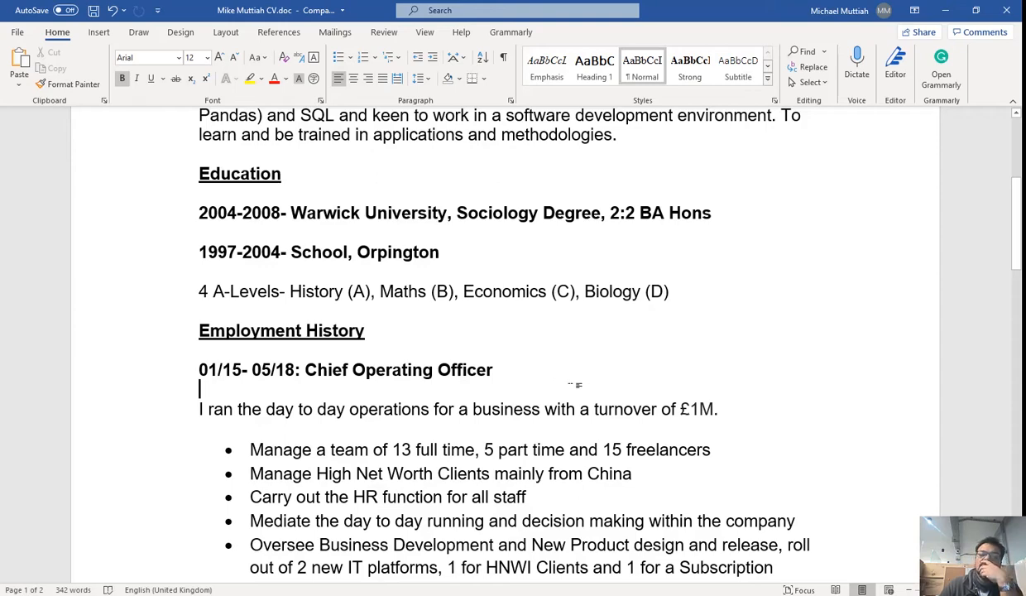
pyautogui.scroll(3, 654, 400)
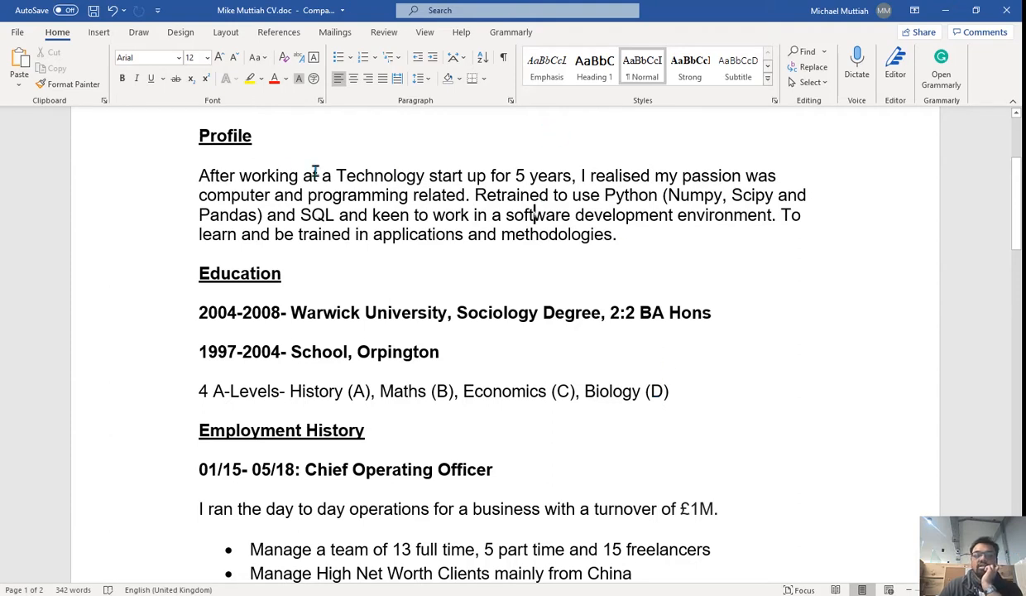
pyautogui.scroll(3, 219, 197)
pyautogui.moveTo(202, 332); pyautogui.dragTo(634, 428)
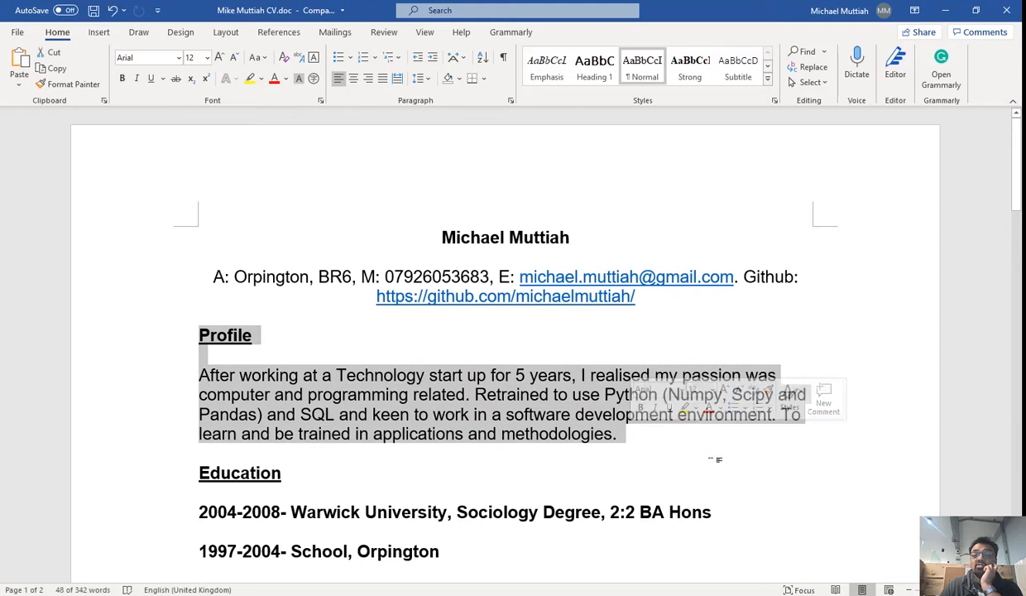
pyautogui.click(675, 306)
pyautogui.moveTo(639, 289); pyautogui.dragTo(408, 296)
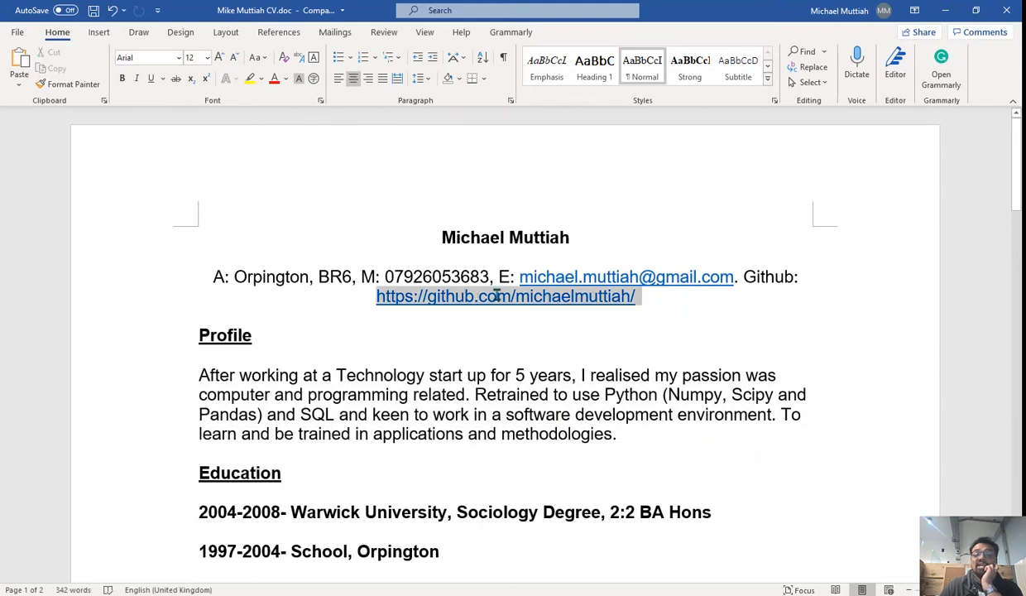
pyautogui.click(485, 357)
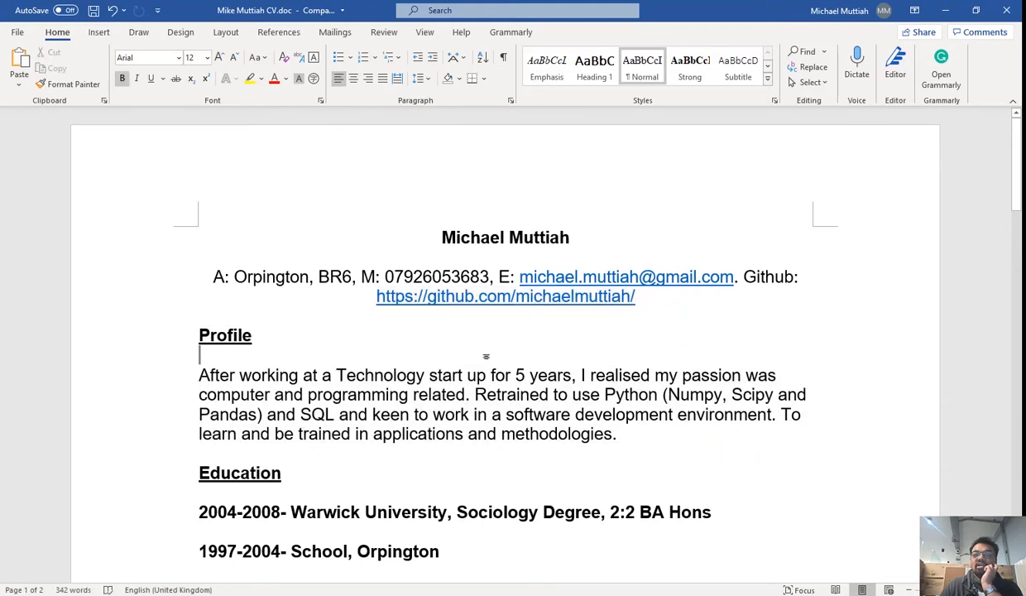
# Follow the contact line's GitHub link in the browser, examine the profile's contributions for 2019 and 2018, and return to the CV
pyautogui.keyDown('ctrl'); pyautogui.click(543, 300); pyautogui.keyUp('ctrl')
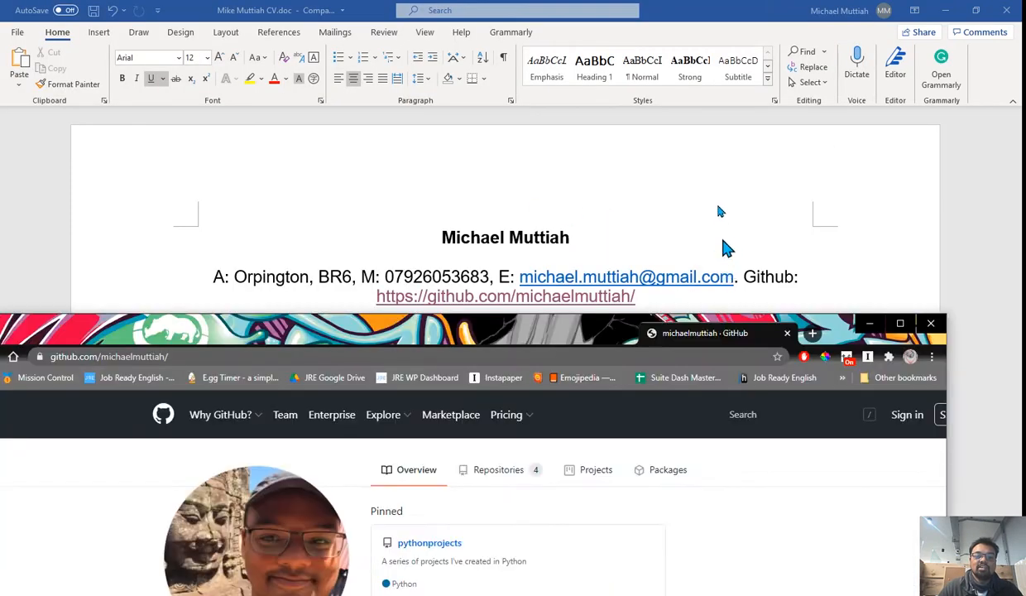
pyautogui.scroll(-2, 770, 345)
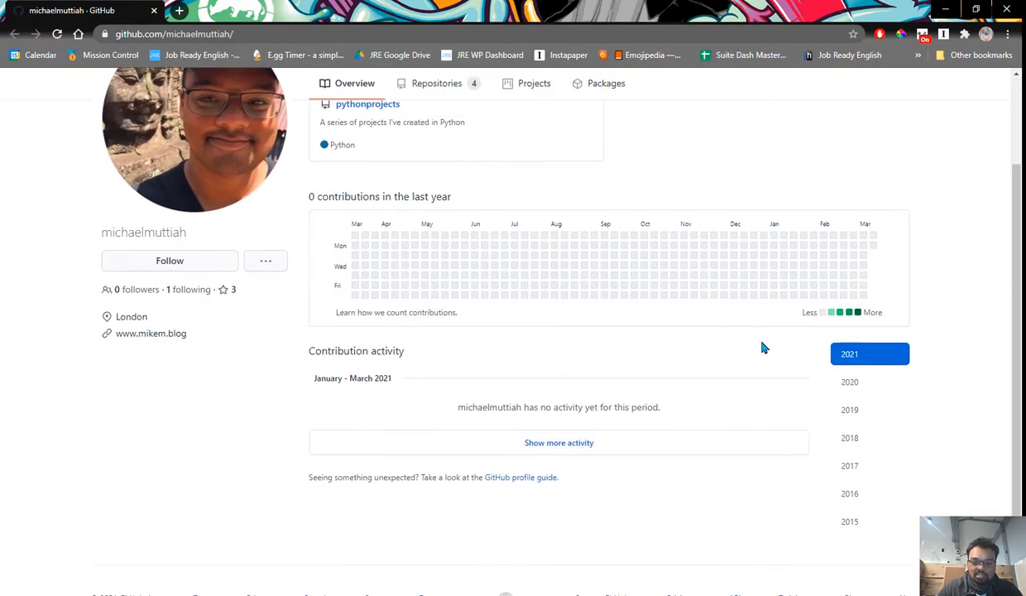
pyautogui.scroll(-1, 763, 347)
pyautogui.click(850, 396)
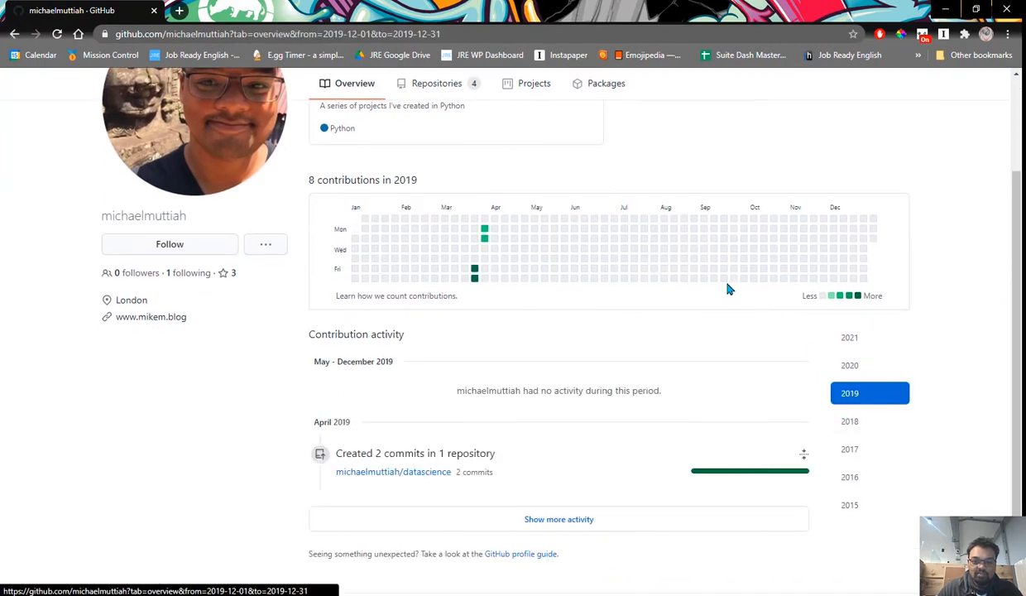
pyautogui.moveTo(486, 239)
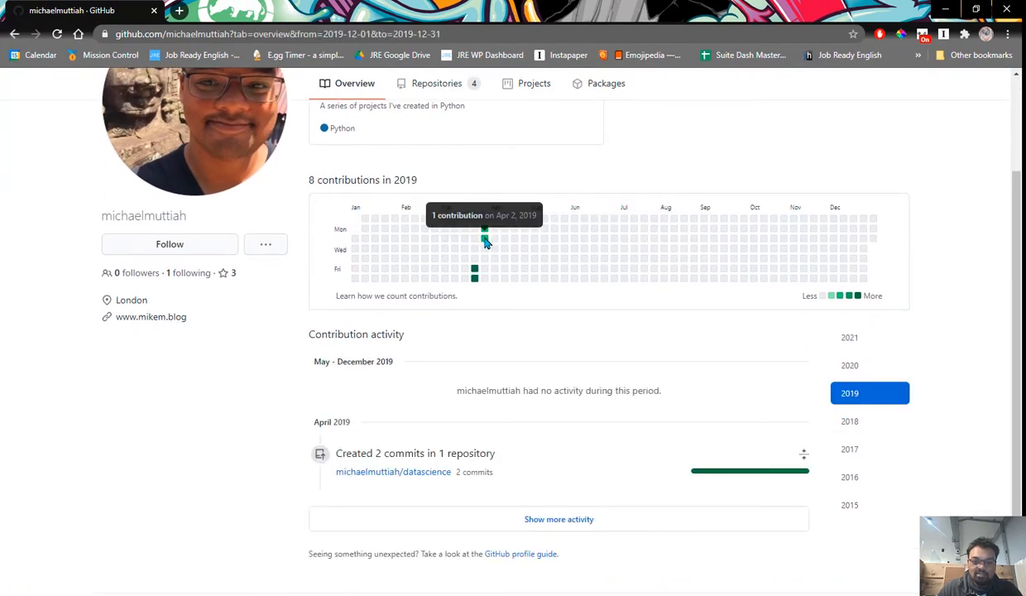
pyautogui.click(852, 422)
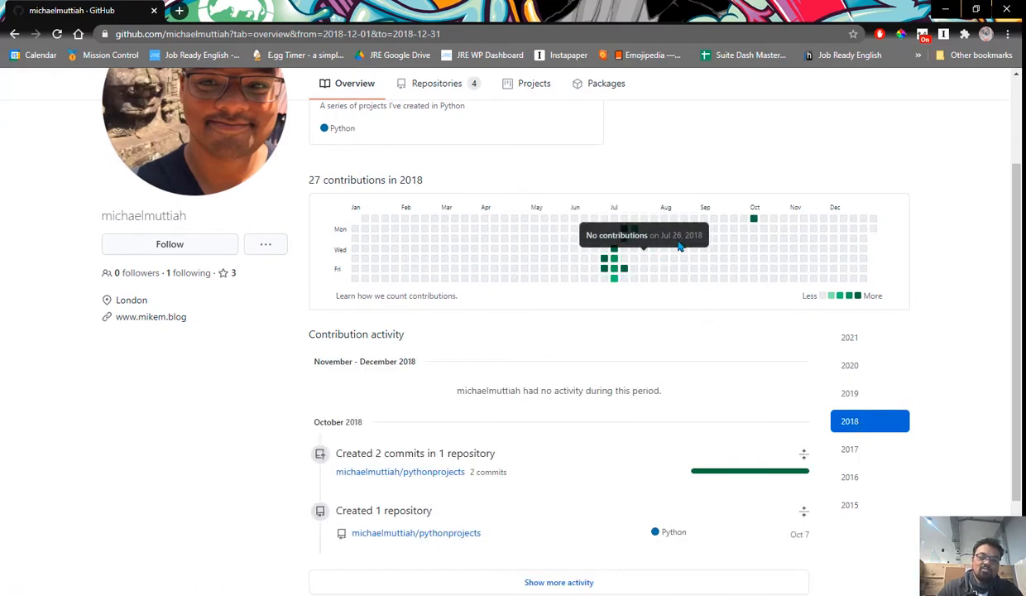
pyautogui.moveTo(754, 219)
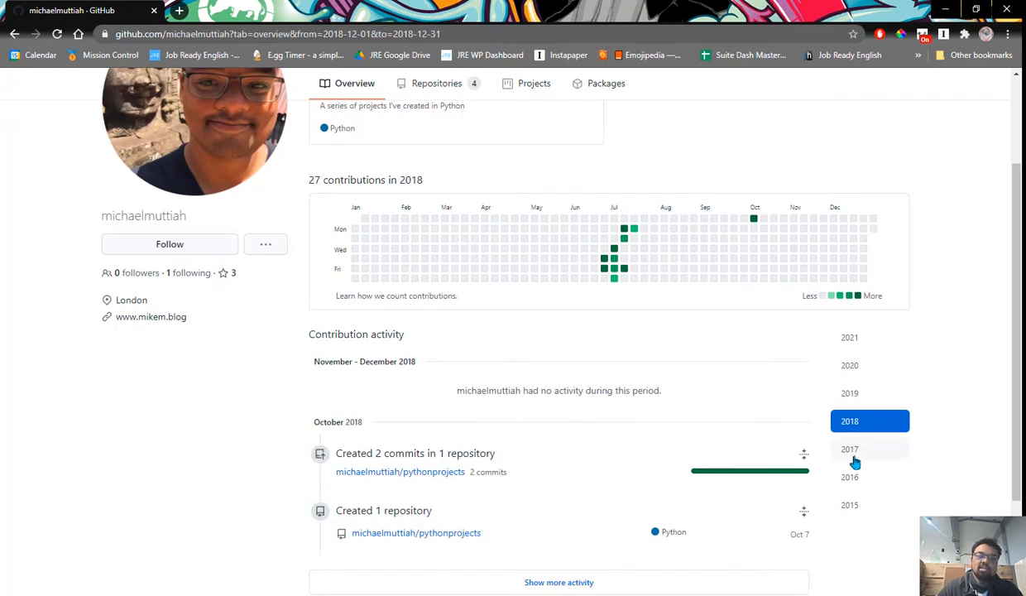
pyautogui.scroll(2, 786, 414)
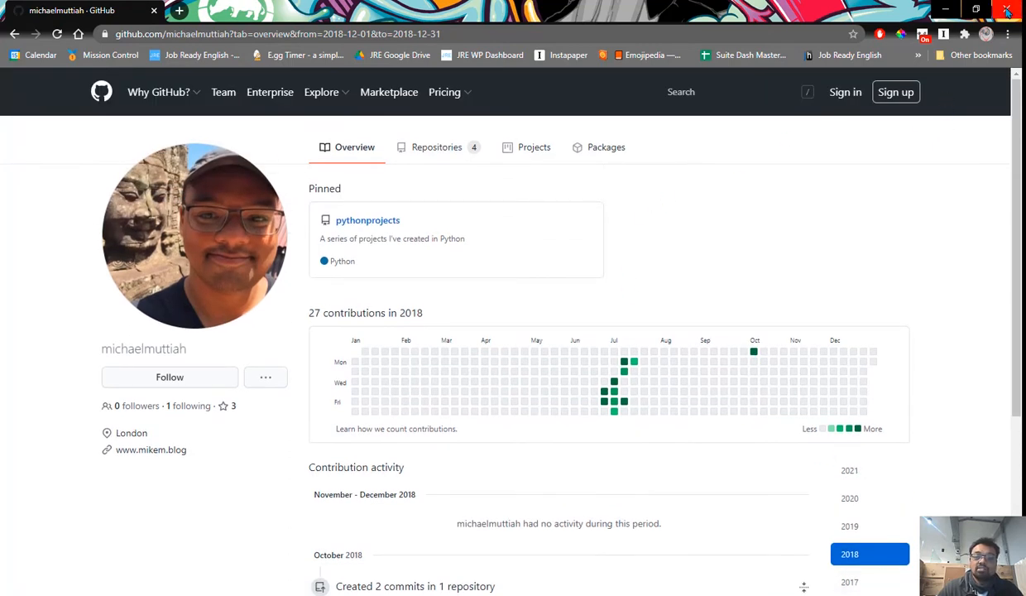
pyautogui.click(945, 9)
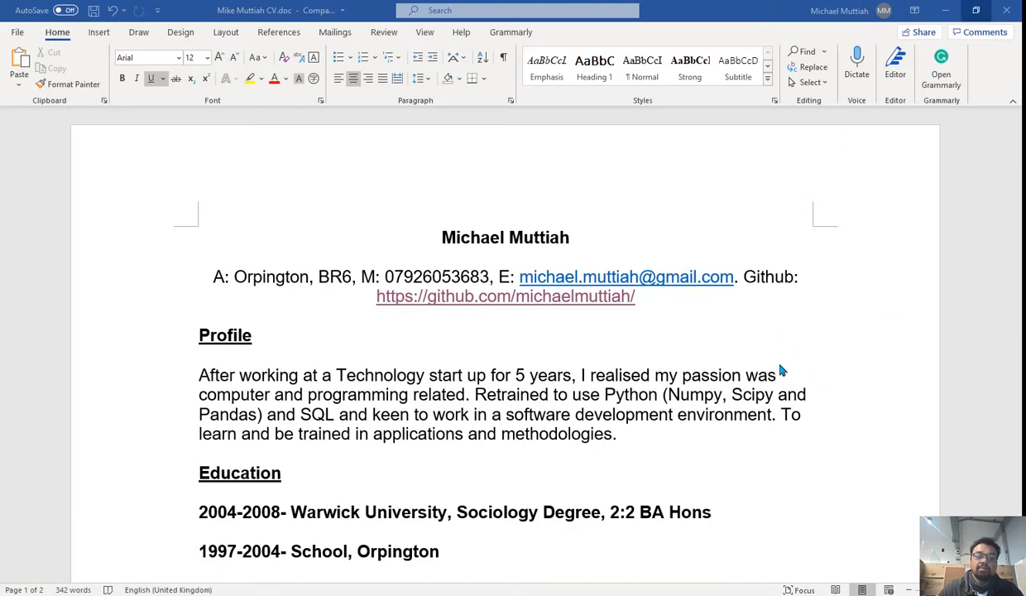
# Delete the GitHub label and link from the contact line, together with the full stop and space after the e-mail address
pyautogui.scroll(-4, 628, 369)
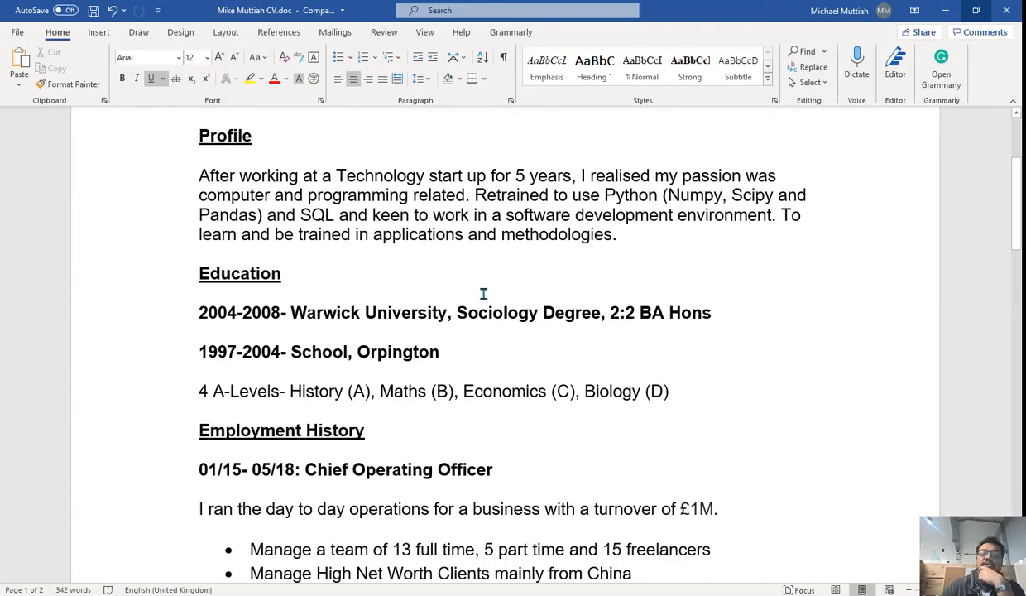
pyautogui.scroll(4, 513, 273)
pyautogui.keyDown('shift'); pyautogui.click(745, 276); pyautogui.keyUp('shift')
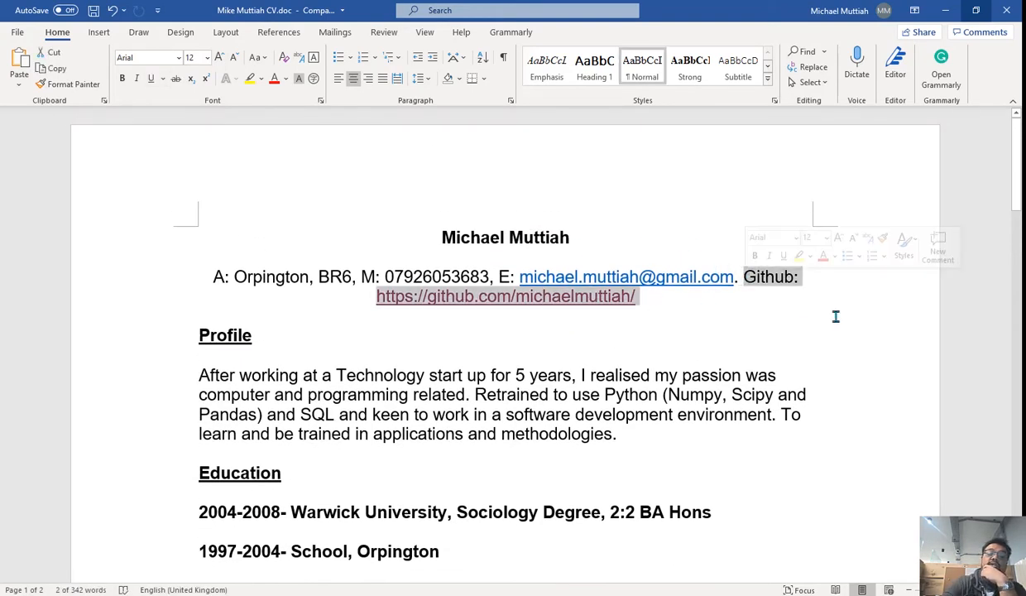
pyautogui.press('BackSpace')
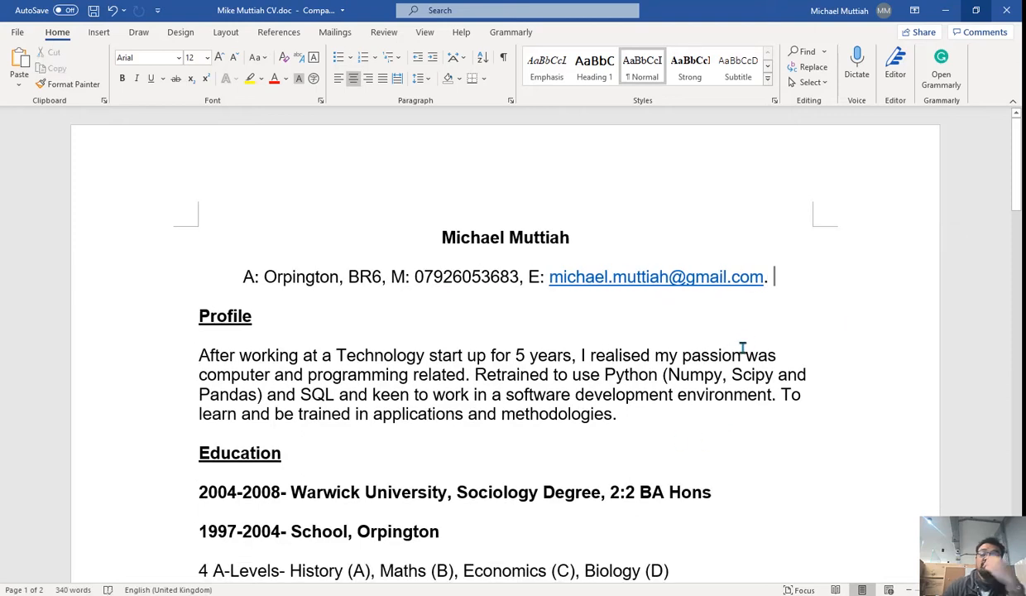
pyautogui.press('BackSpace')
pyautogui.press('BackSpace')
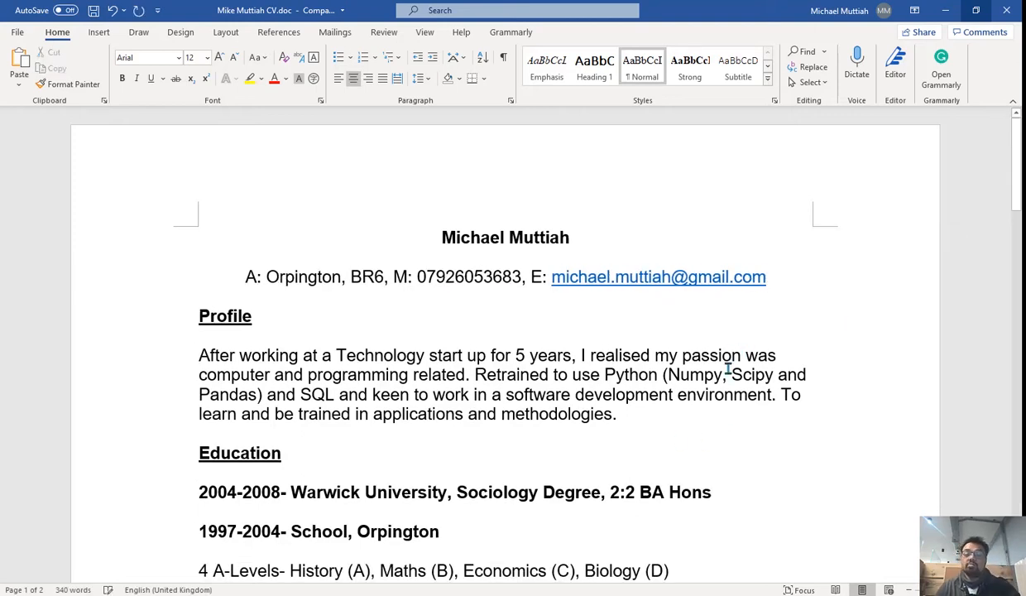
# Delete the Profile heading and its paragraph, then left-align and remove the extra blank line above Education
pyautogui.moveTo(618, 414); pyautogui.dragTo(207, 316)
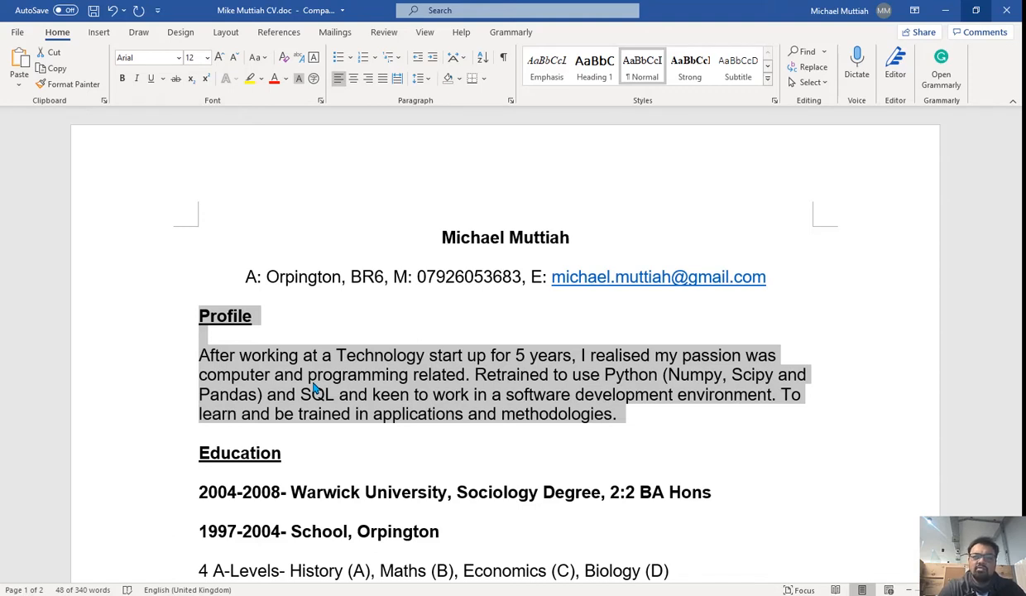
pyautogui.press('Delete')
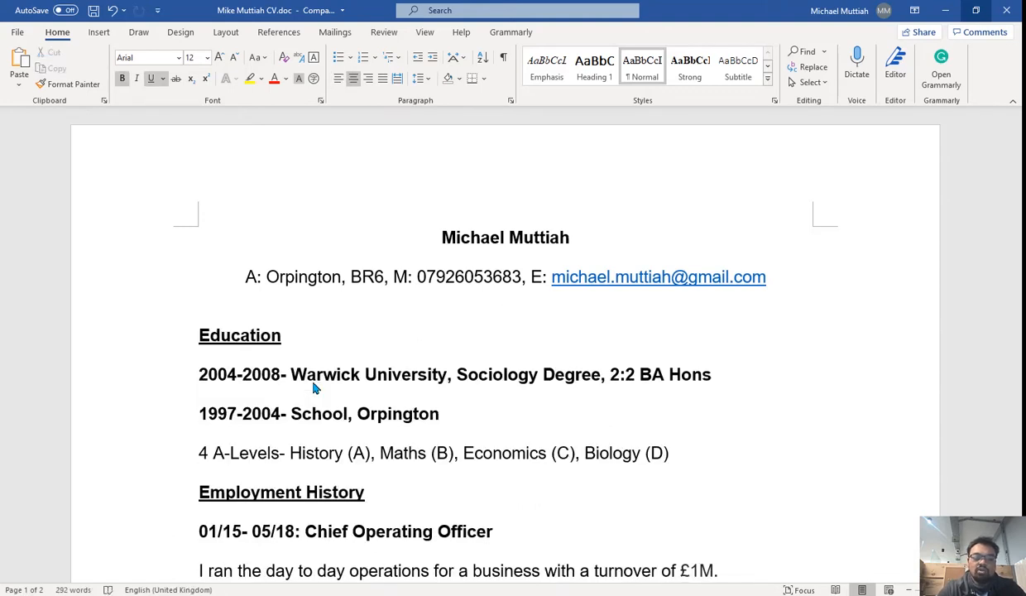
pyautogui.click(240, 313)
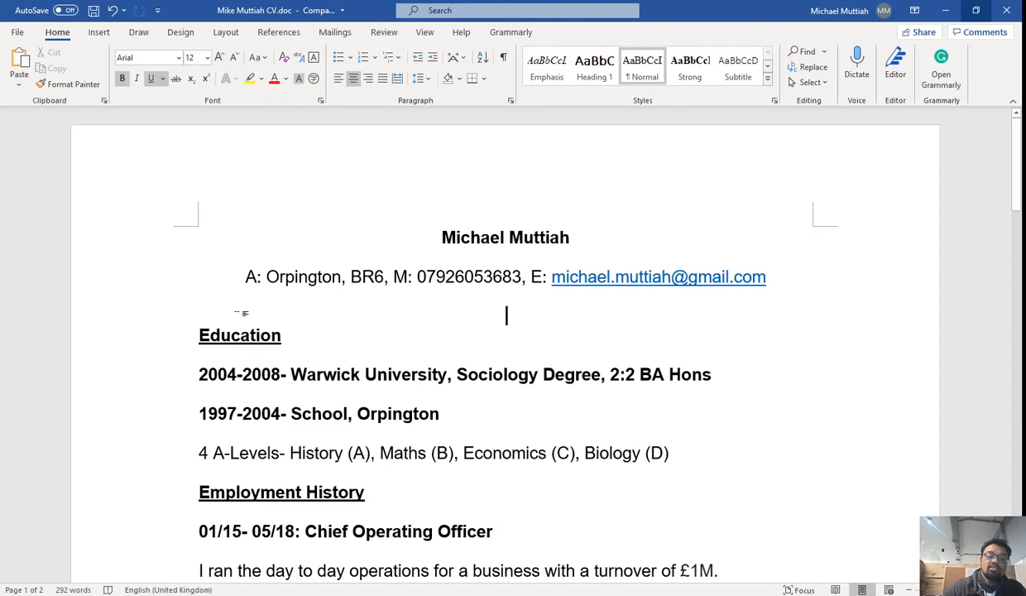
pyautogui.hotkey('ctrl', 'l')
pyautogui.press('BackSpace')
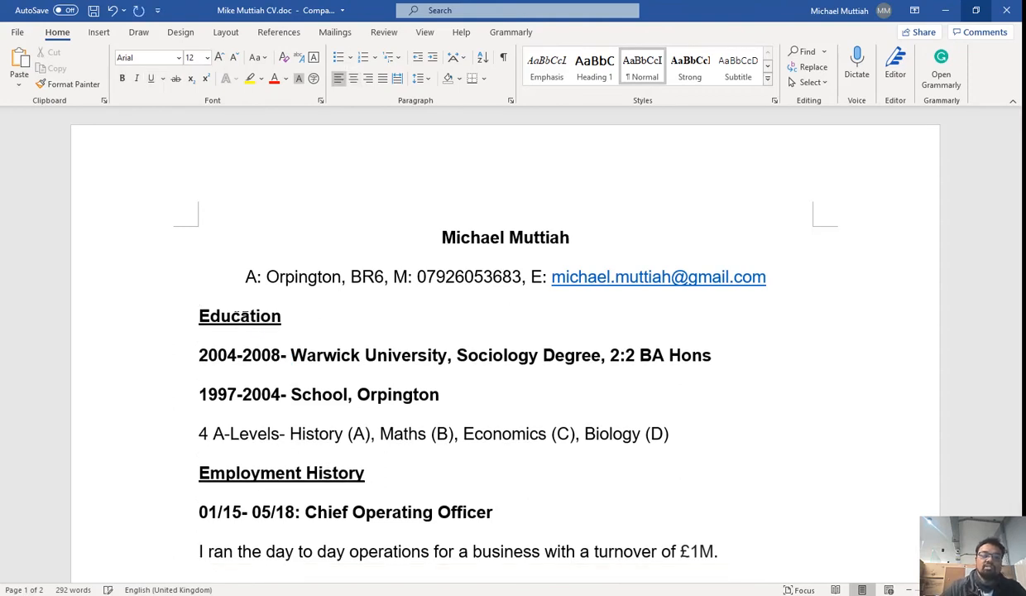
# Review the Education section, checking the university degree classification and the A-level subjects and grades
pyautogui.scroll(-3, 298, 281)
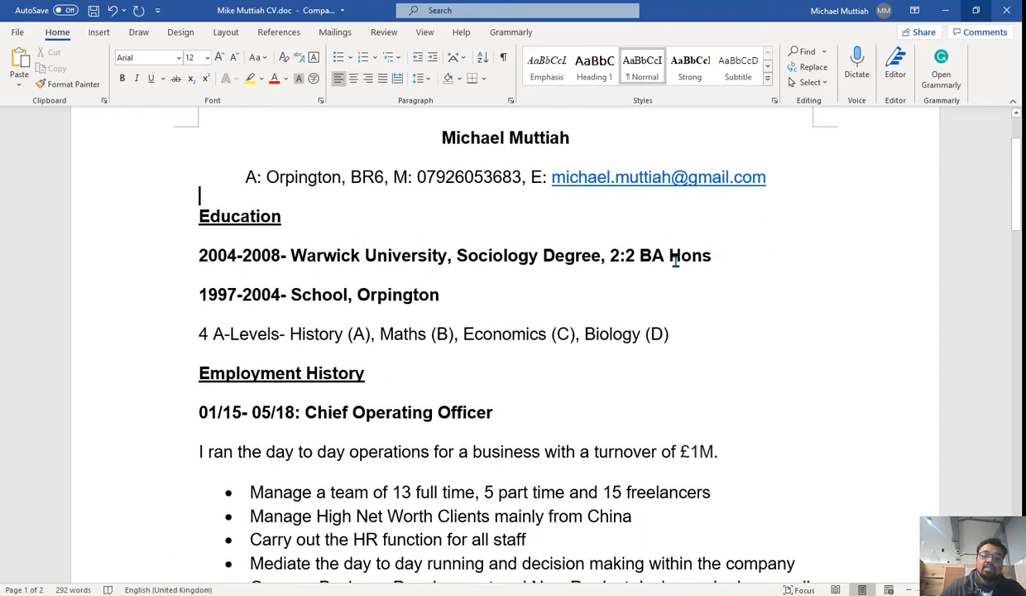
pyautogui.moveTo(675, 260); pyautogui.dragTo(610, 256)
pyautogui.click(412, 275)
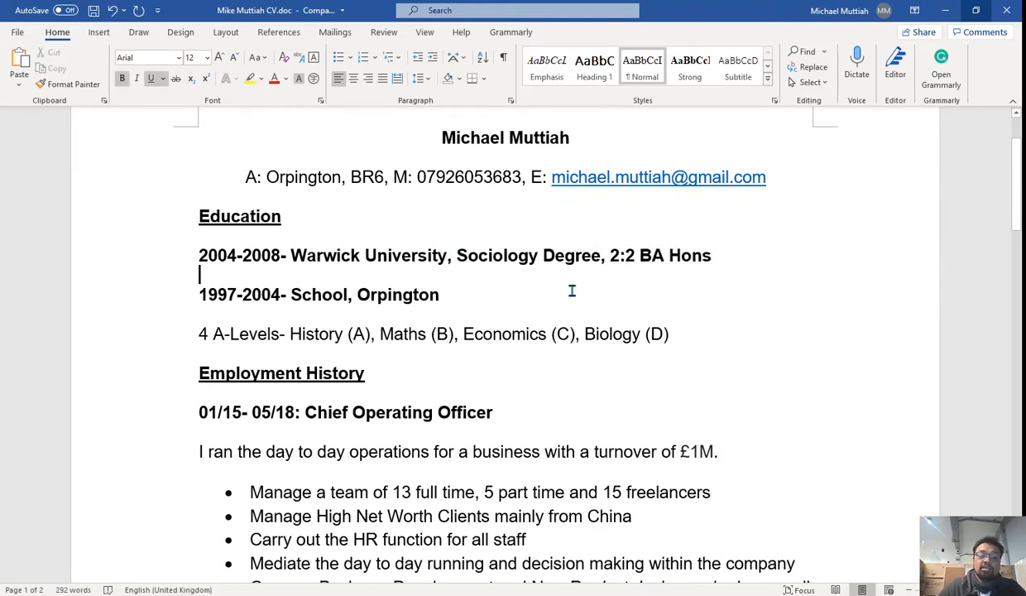
pyautogui.moveTo(670, 334); pyautogui.dragTo(292, 333)
pyautogui.click(474, 369)
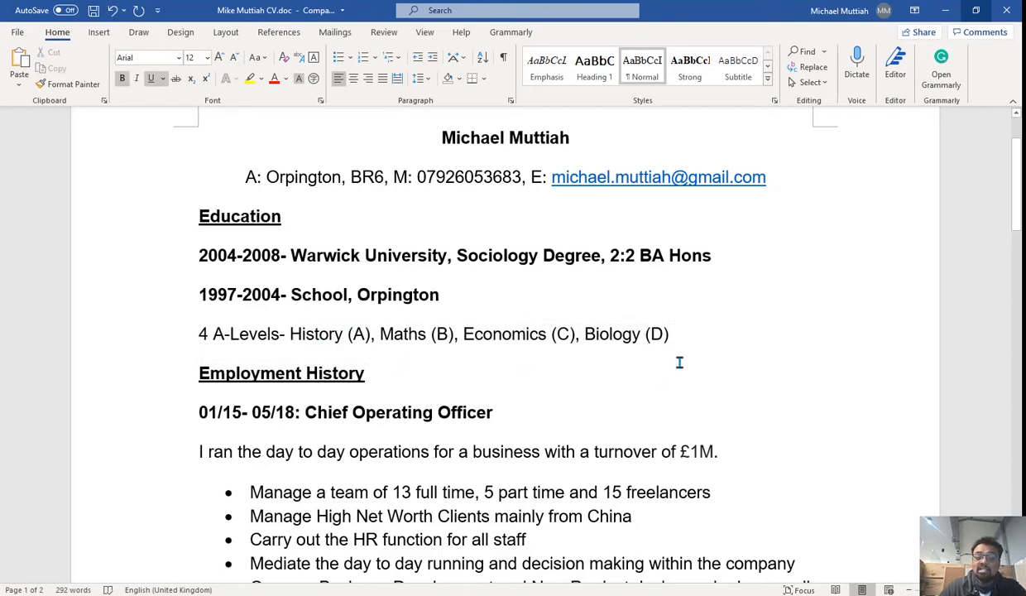
pyautogui.moveTo(683, 334); pyautogui.dragTo(173, 322)
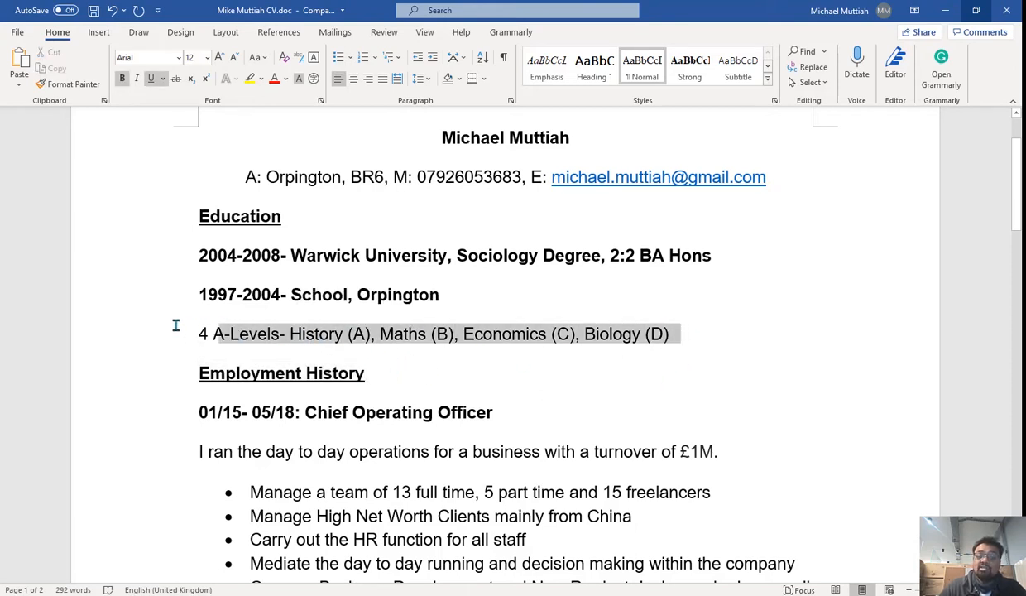
pyautogui.click(514, 369)
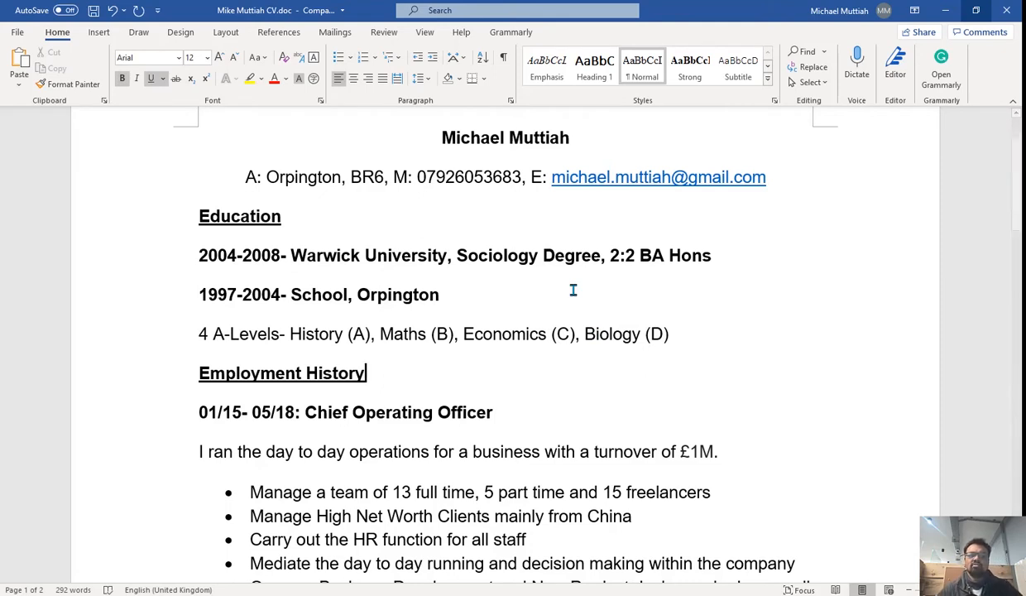
# Examine the Warwick University line more closely, focusing on its degree classification and its subject
pyautogui.click(717, 259)
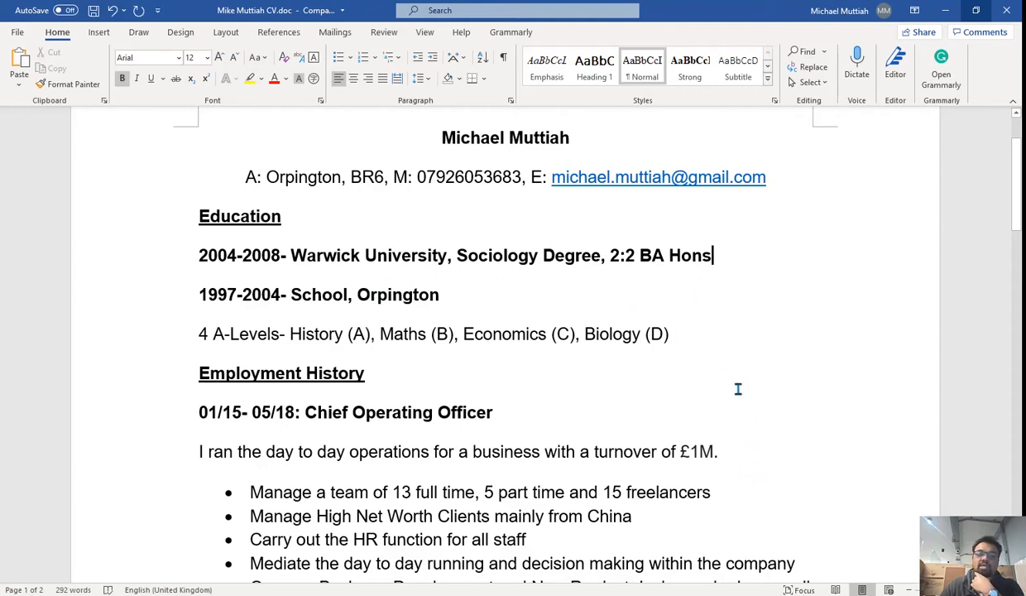
pyautogui.scroll(-2, 731, 360)
pyautogui.scroll(2, 746, 314)
pyautogui.moveTo(660, 257); pyautogui.dragTo(714, 258)
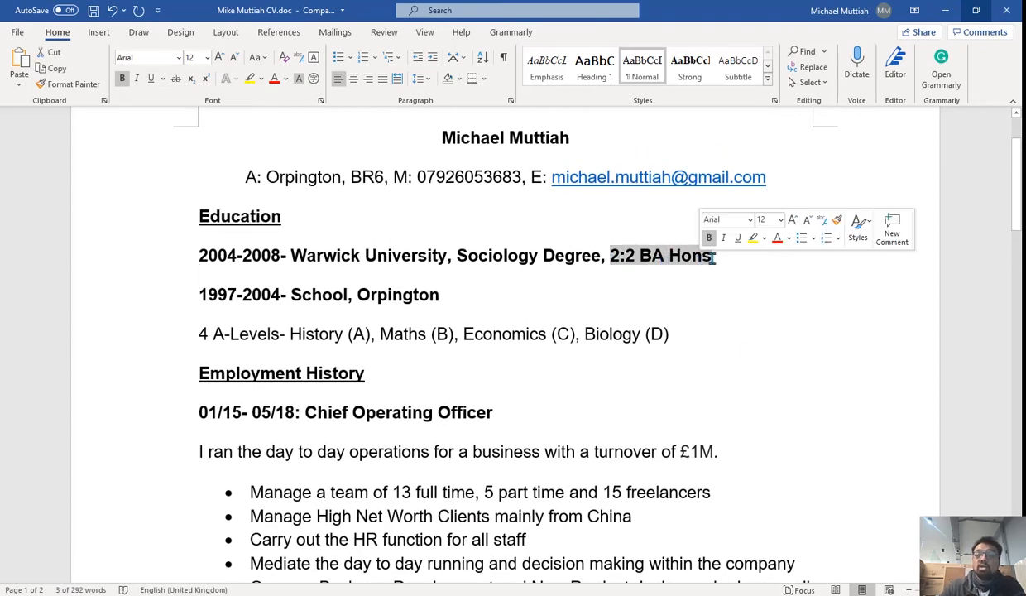
pyautogui.click(669, 270)
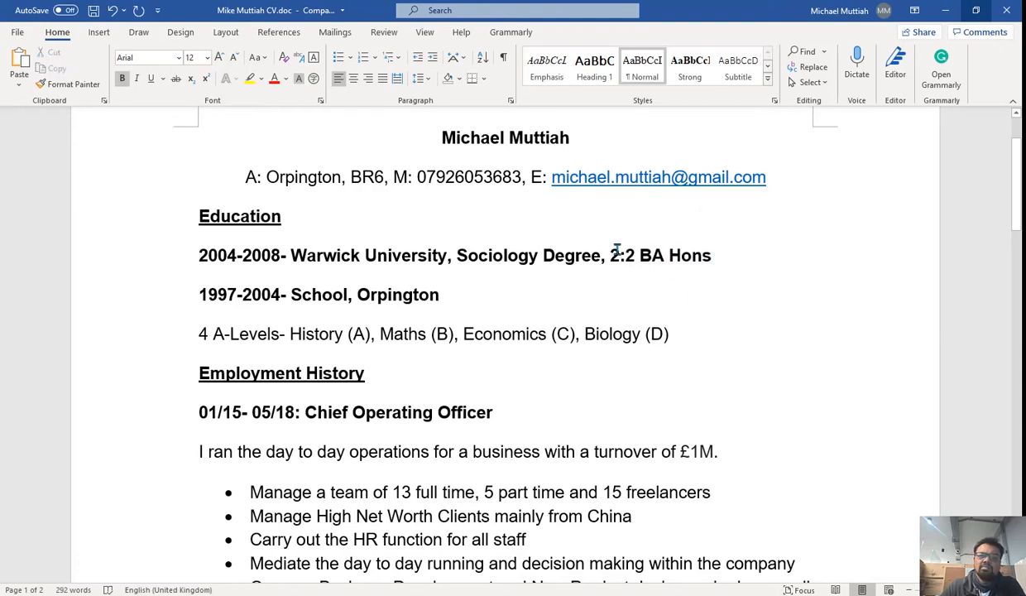
pyautogui.moveTo(610, 255); pyautogui.dragTo(711, 255)
pyautogui.click(653, 273)
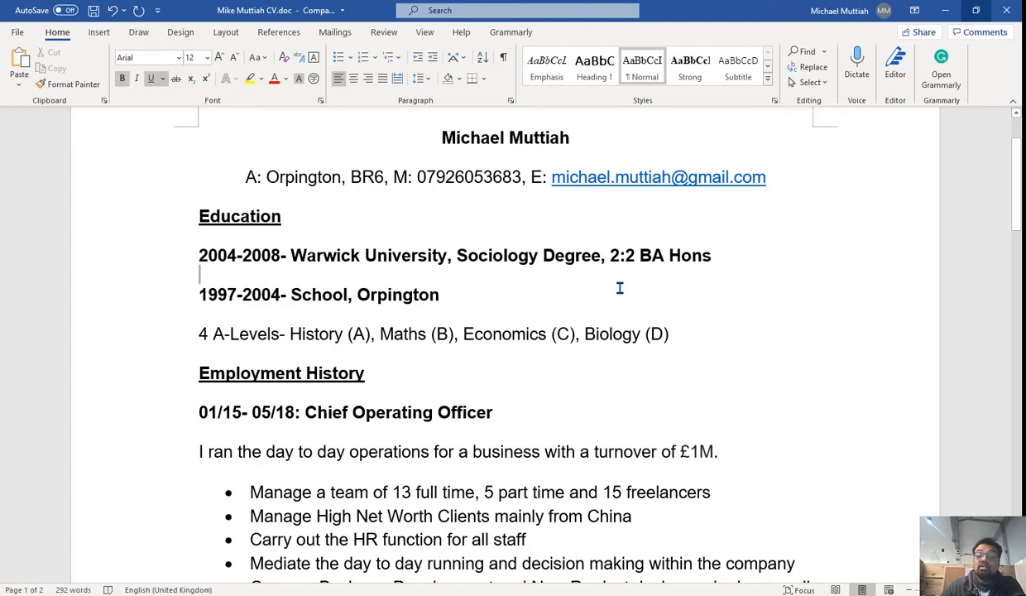
pyautogui.moveTo(582, 254); pyautogui.dragTo(458, 255)
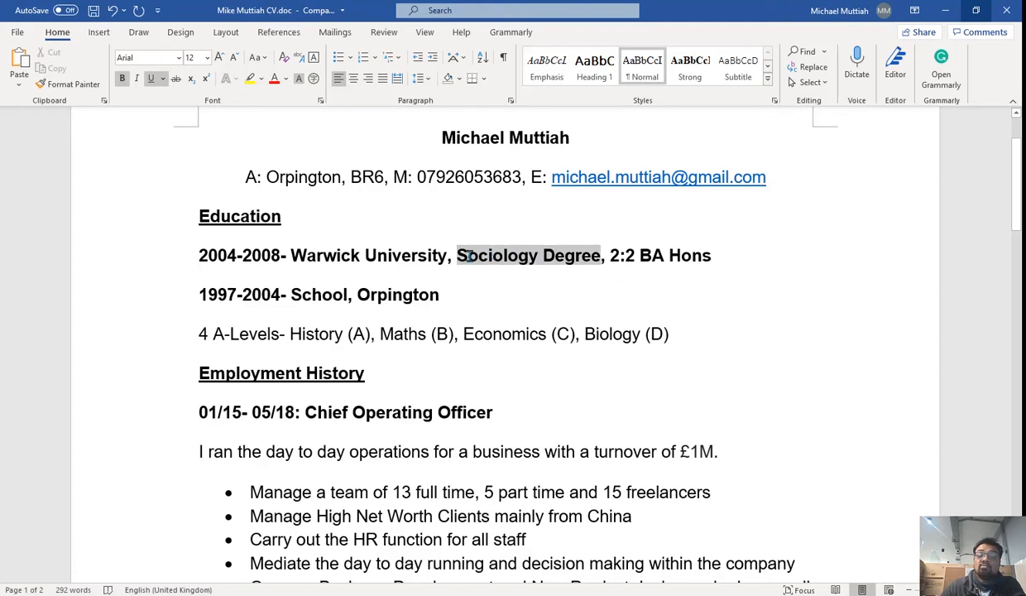
pyautogui.click(527, 277)
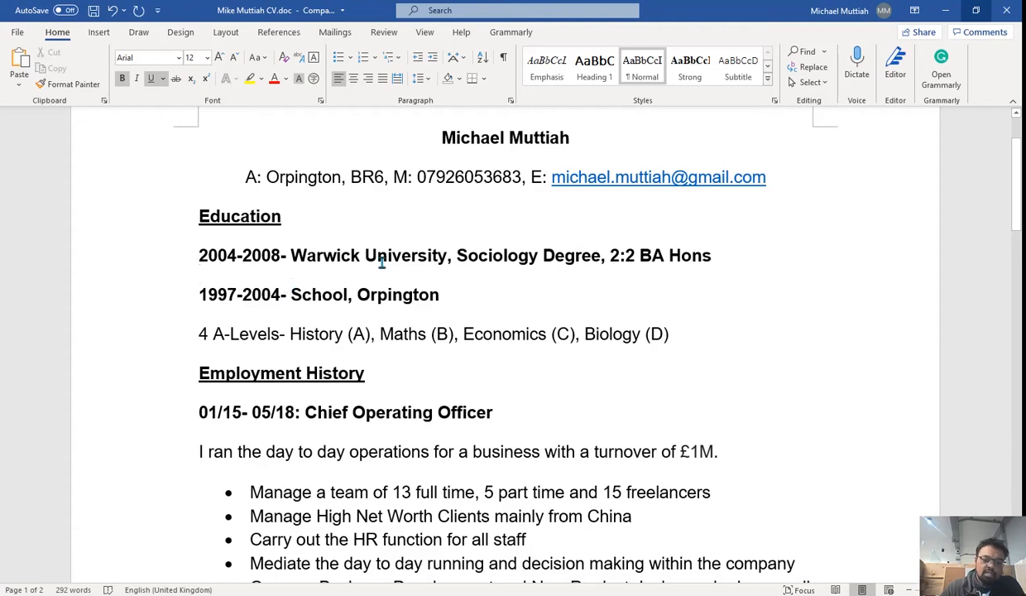
# Review the Employment History entries, focusing on the Chief Operating Officer heading and its introductory sentence about business turnover
pyautogui.scroll(-3, 499, 282)
pyautogui.scroll(2, 469, 343)
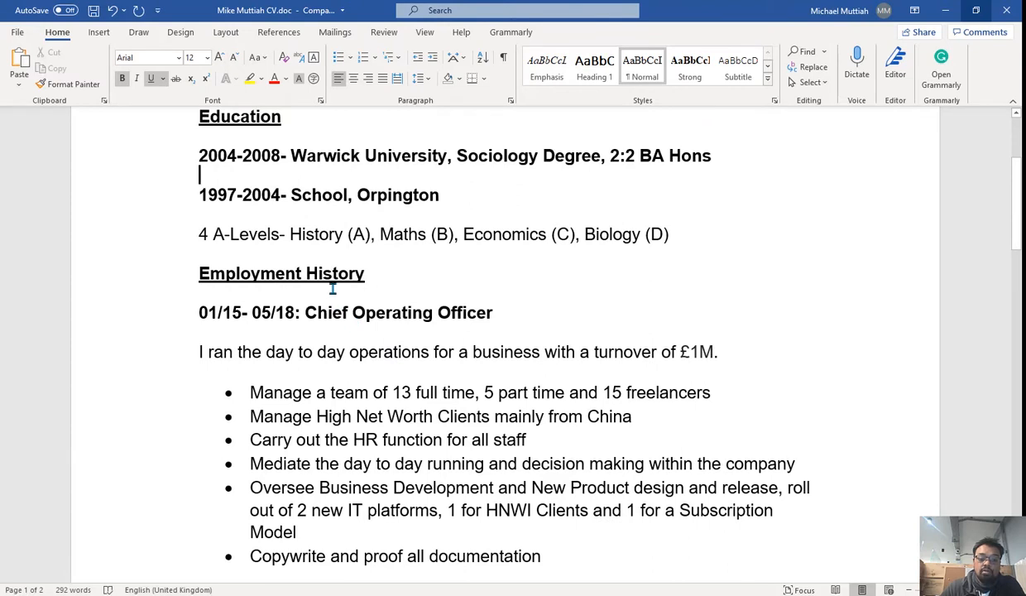
pyautogui.moveTo(494, 313); pyautogui.dragTo(206, 324)
pyautogui.click(295, 351)
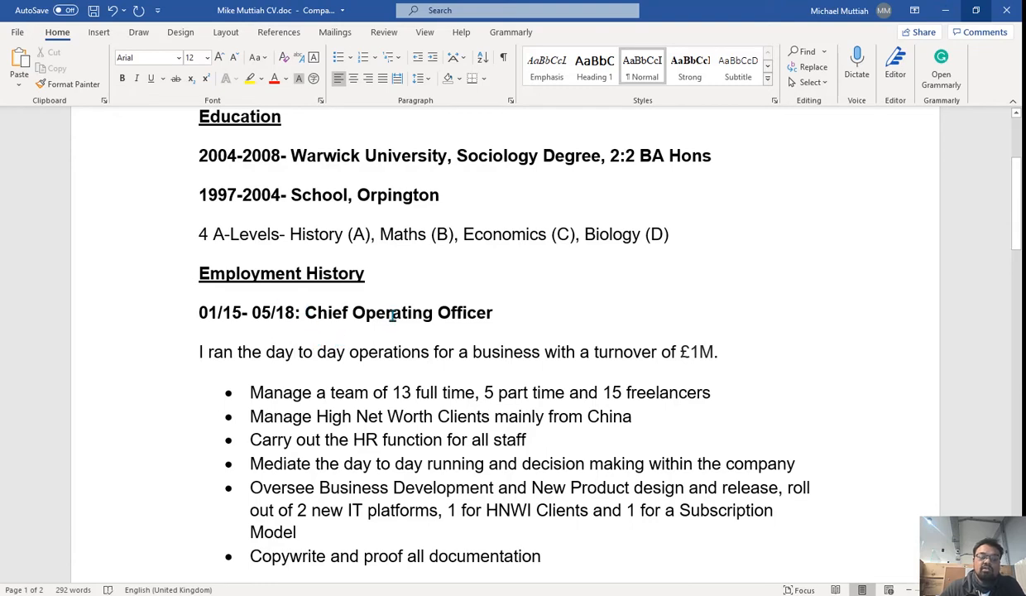
pyautogui.scroll(-4, 513, 364)
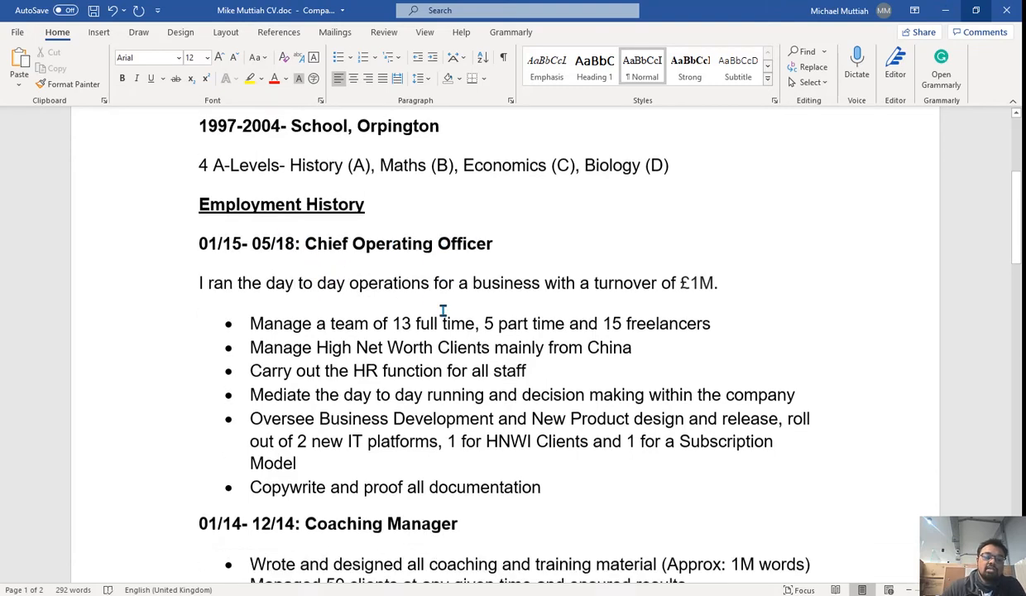
pyautogui.scroll(-12, 527, 263)
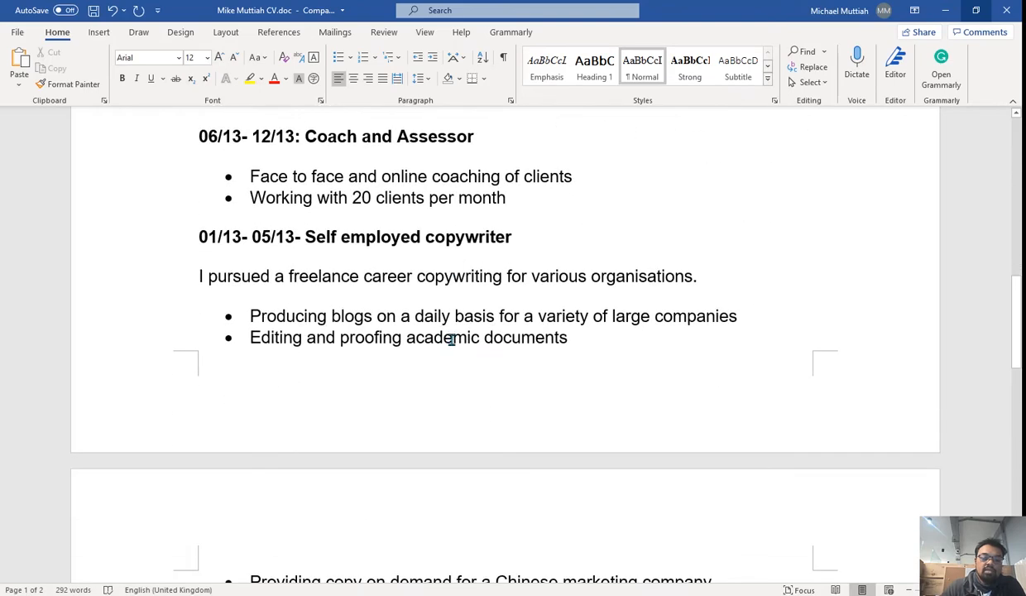
pyautogui.scroll(-5, 438, 344)
pyautogui.scroll(15, 507, 343)
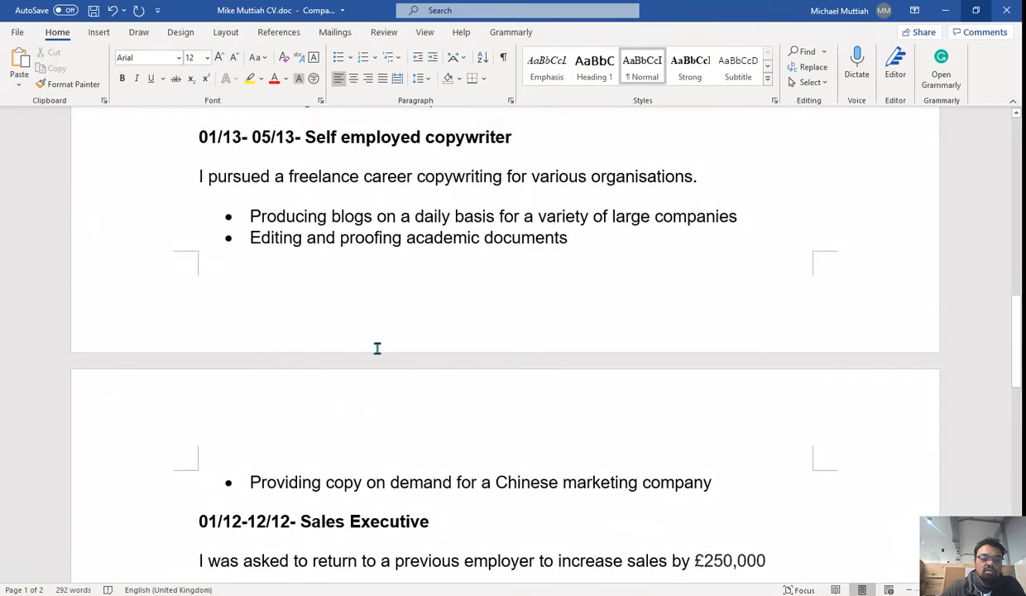
pyautogui.scroll(4, 526, 393)
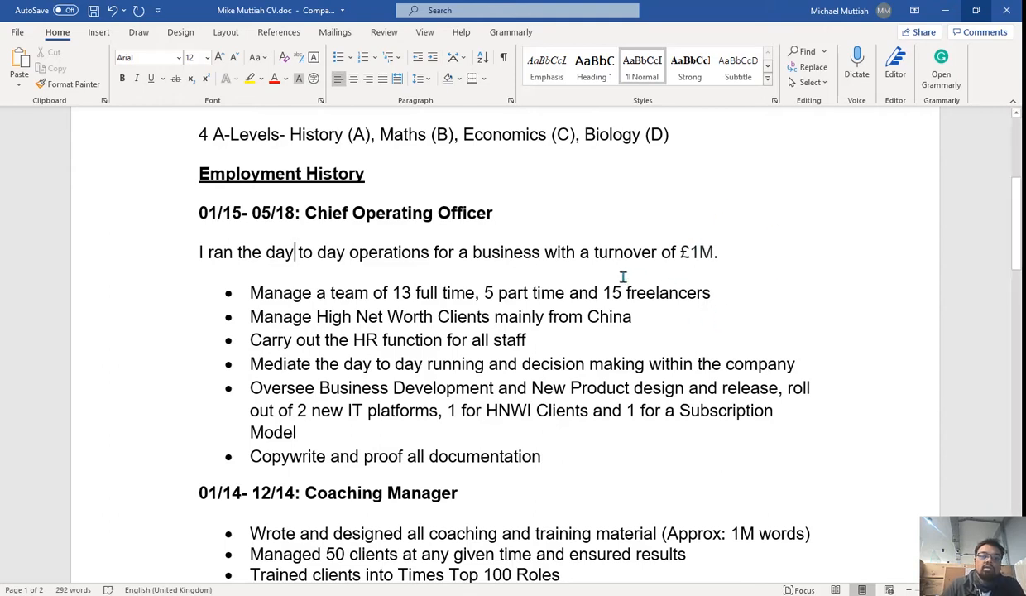
pyautogui.click(432, 250)
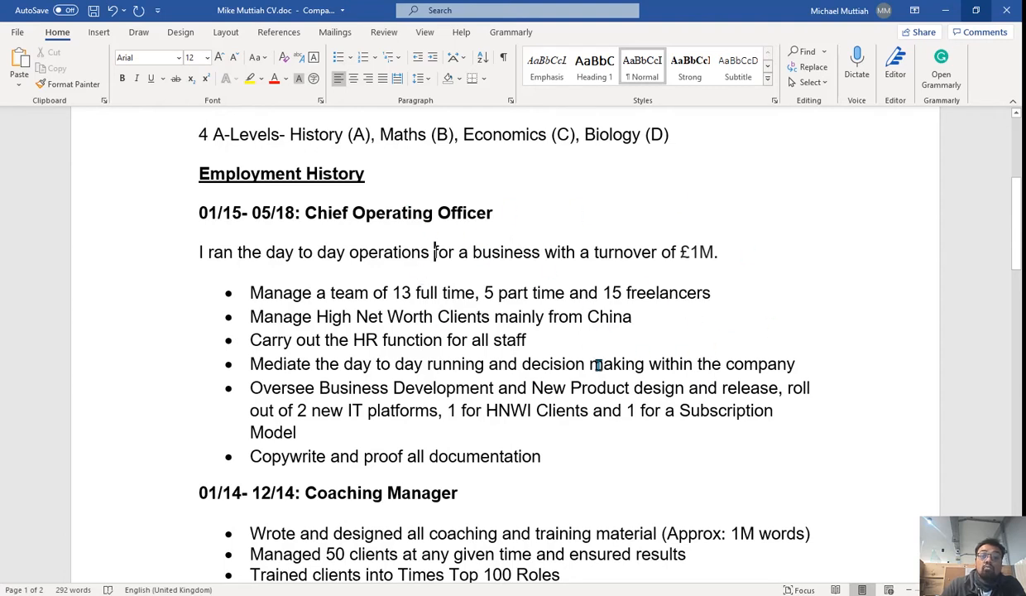
pyautogui.moveTo(197, 252); pyautogui.dragTo(751, 269)
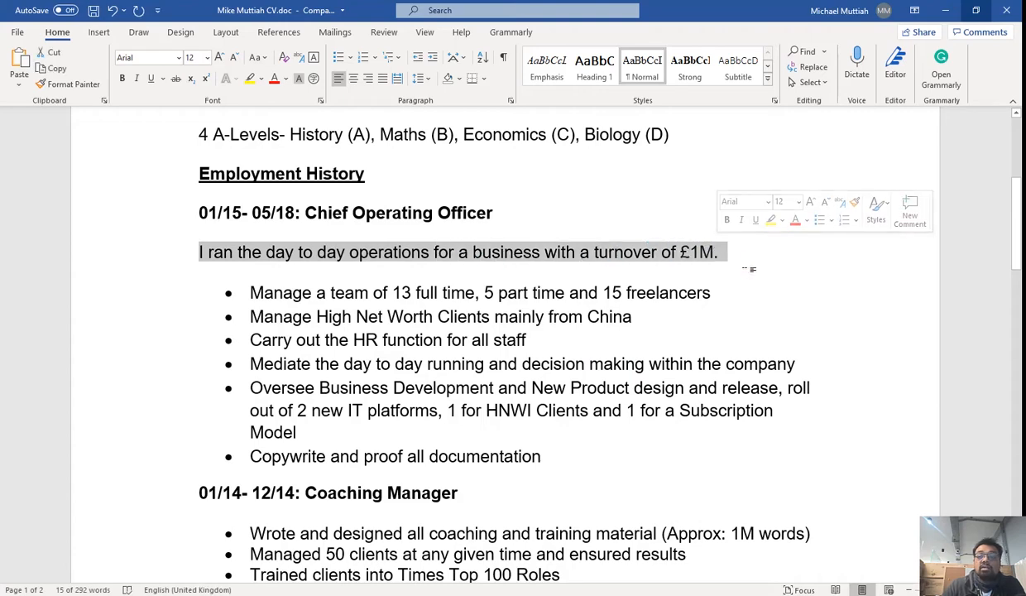
pyautogui.click(751, 269)
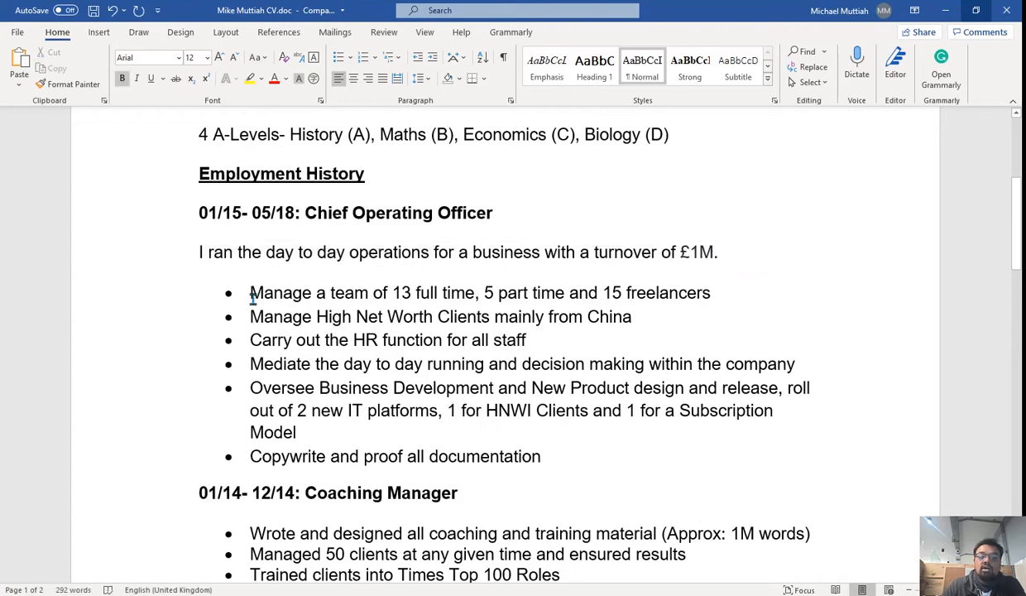
# Delete the "Carry out the HR function for all staff" bullet from the Chief Operating Officer entry
pyautogui.scroll(-3, 629, 298)
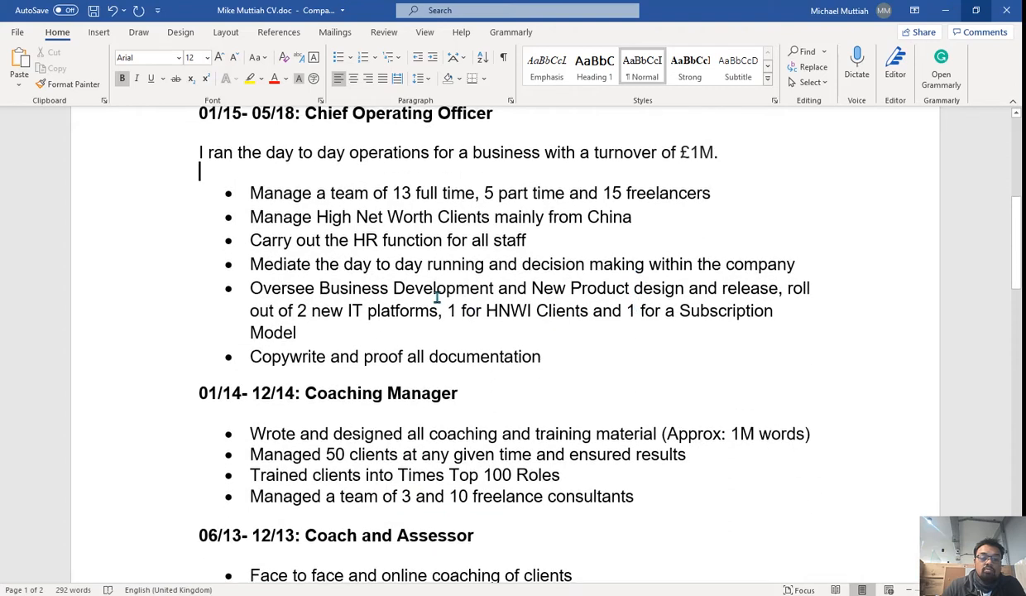
pyautogui.moveTo(249, 264); pyautogui.dragTo(664, 264)
pyautogui.click(554, 279)
pyautogui.click(416, 280)
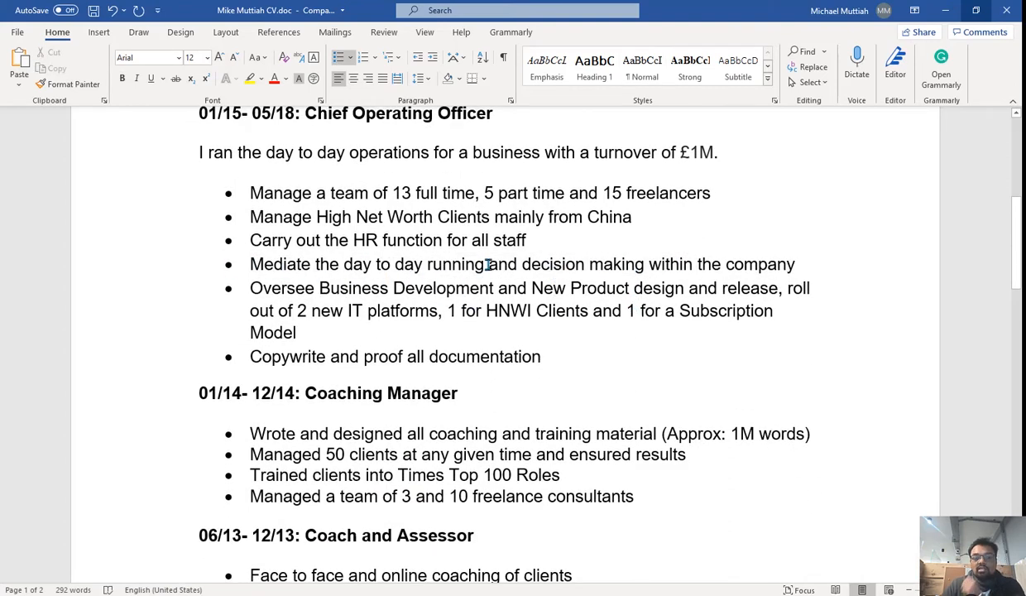
pyautogui.click(377, 240)
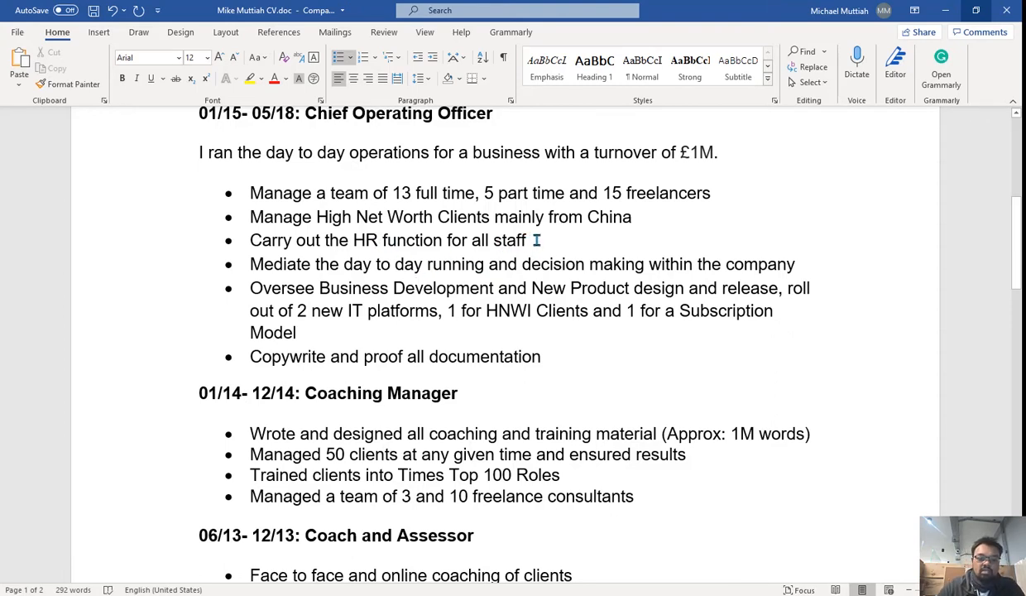
pyautogui.moveTo(535, 239); pyautogui.dragTo(250, 240)
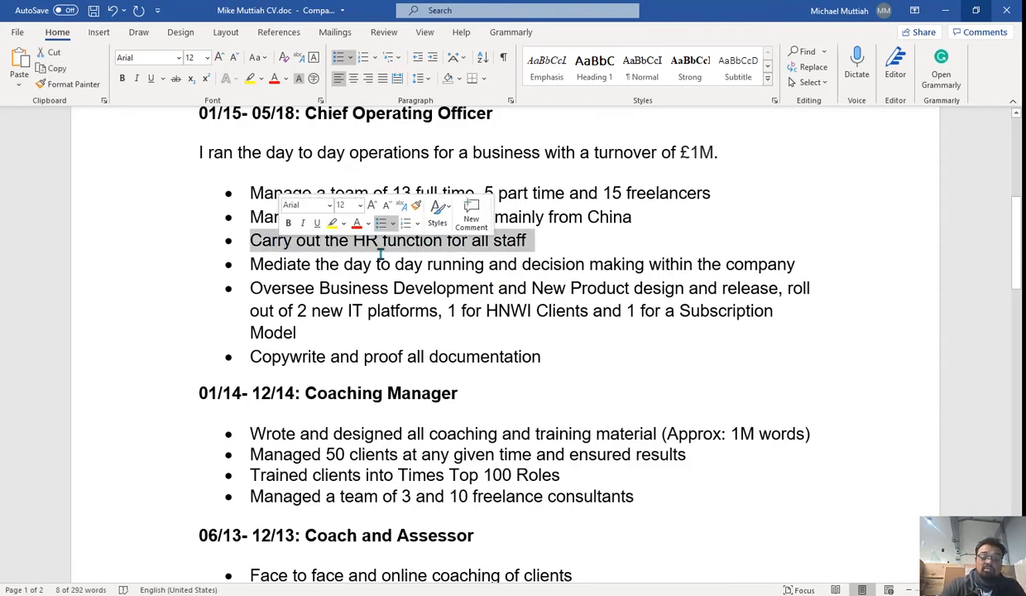
pyautogui.press('BackSpace')
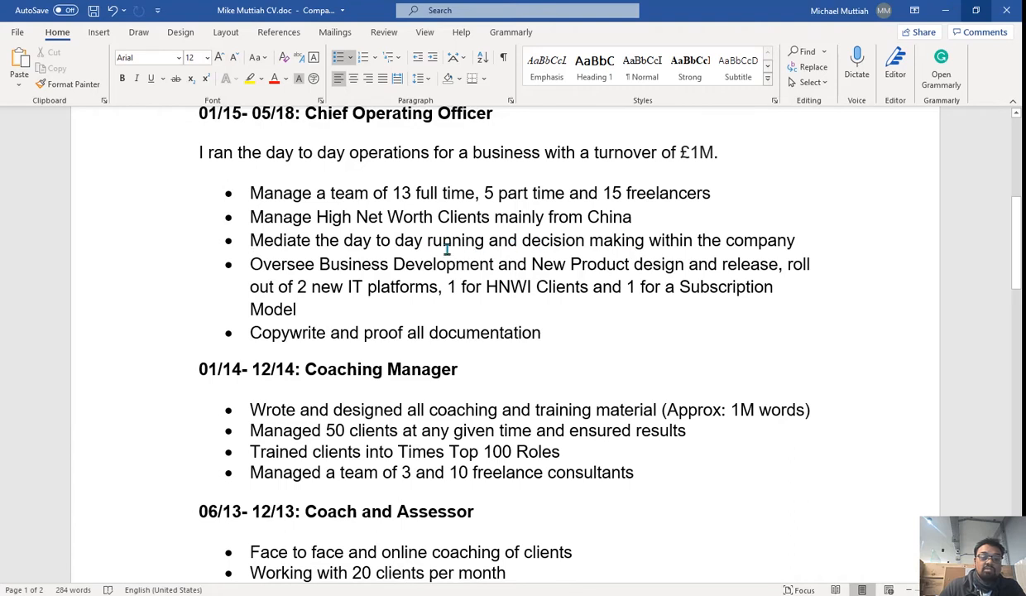
# Check the "Mediate the day to day running" bullet and delete the "Copywrite and proof all documentation" bullet under Chief Operating Officer
pyautogui.moveTo(340, 240); pyautogui.dragTo(270, 239)
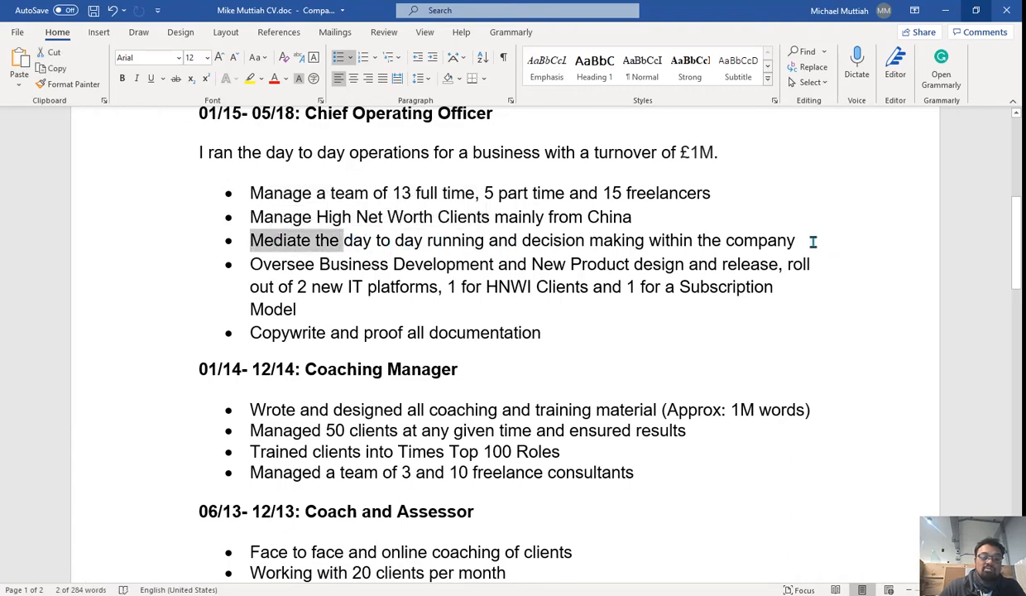
pyautogui.moveTo(794, 239); pyautogui.dragTo(255, 239)
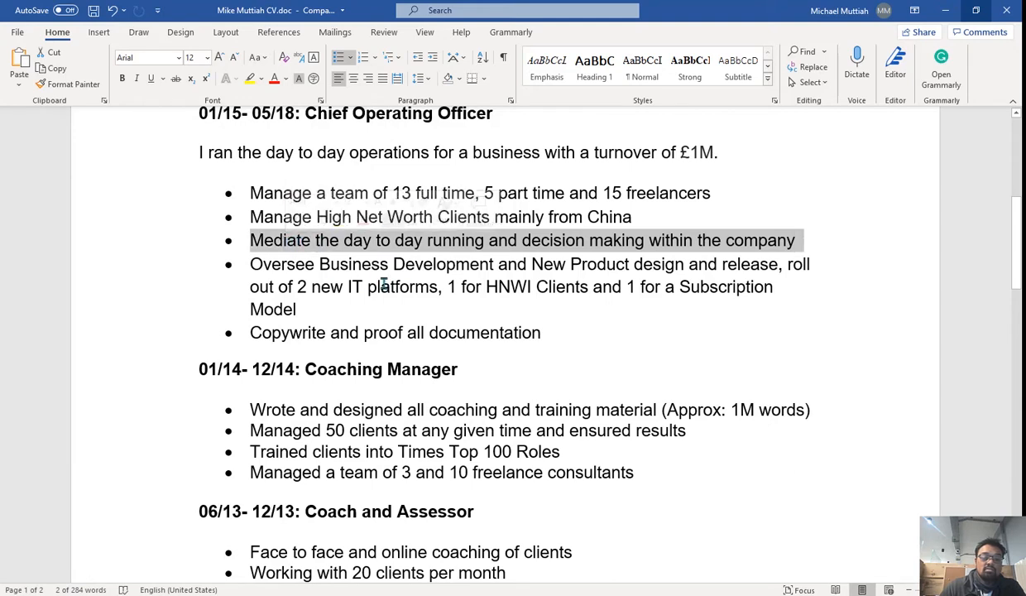
pyautogui.click(562, 317)
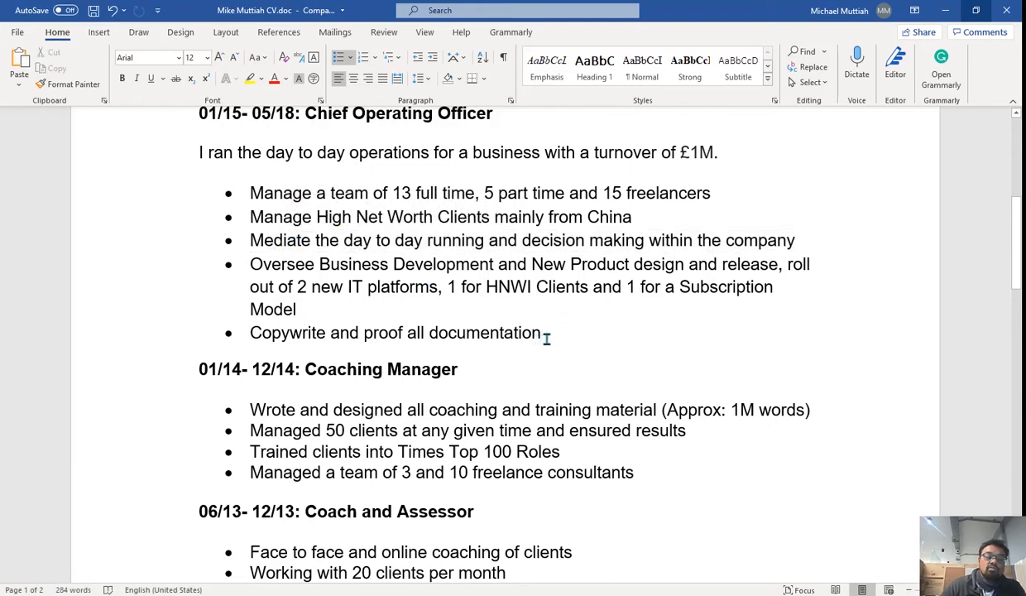
pyautogui.moveTo(542, 335); pyautogui.dragTo(266, 334)
pyautogui.press('Delete')
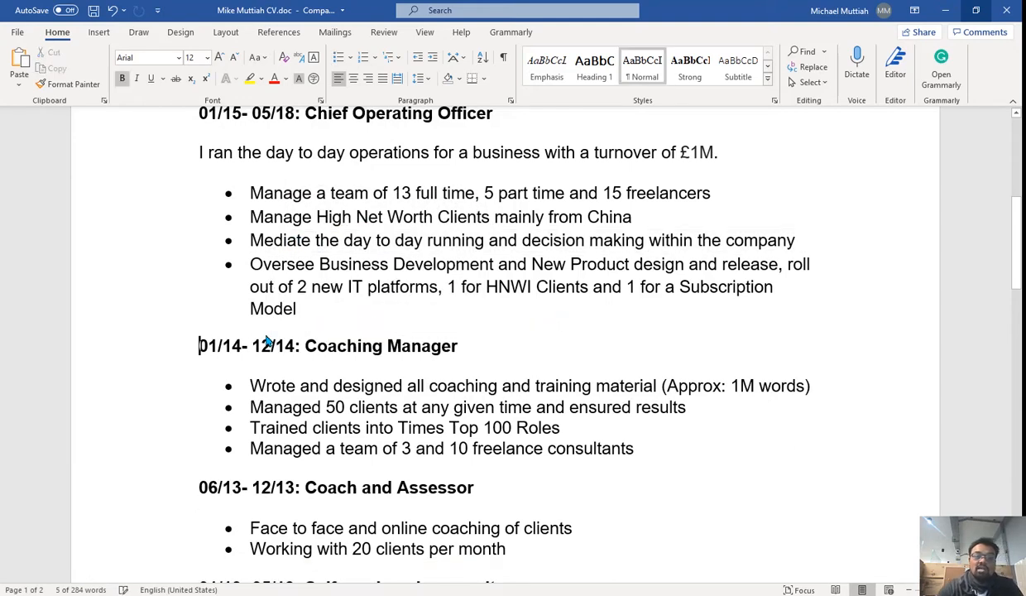
# Review the remaining Chief Operating Officer bullets and the Coaching Manager bullet about managing clients and ensuring results
pyautogui.scroll(2, 205, 318)
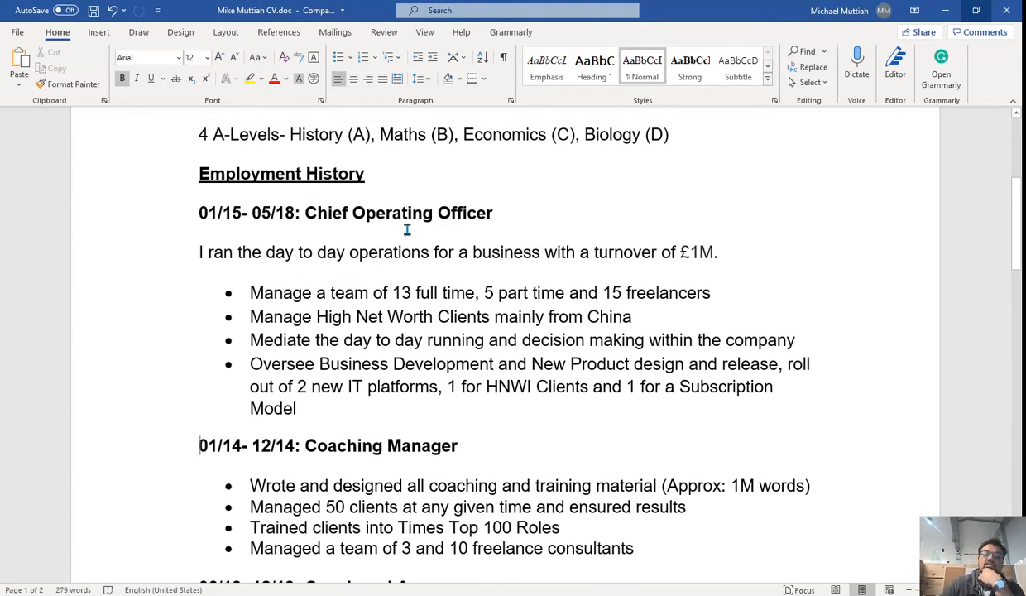
pyautogui.click(278, 260)
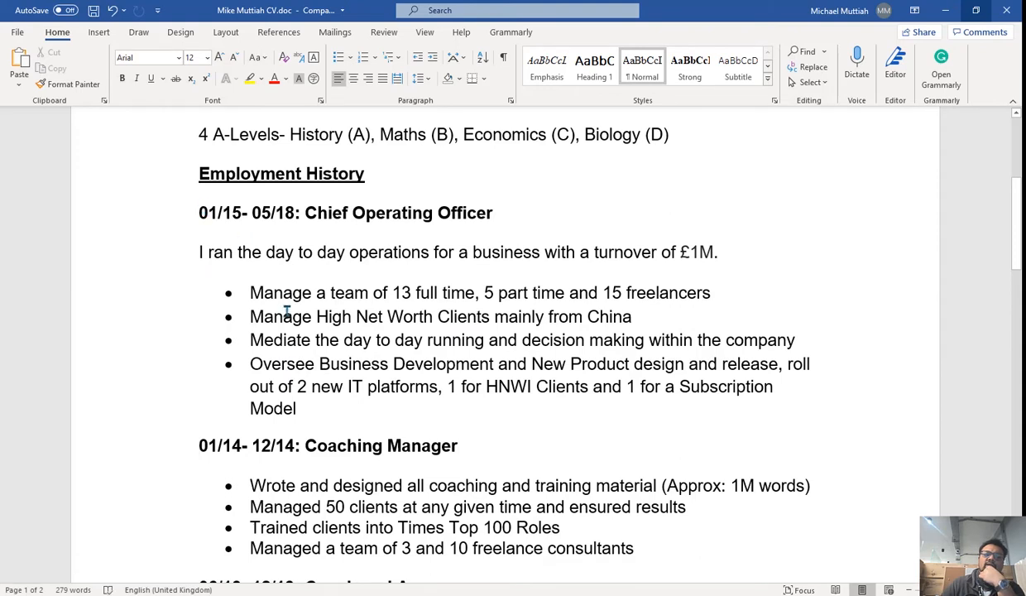
pyautogui.moveTo(258, 300); pyautogui.dragTo(360, 426)
pyautogui.click(372, 439)
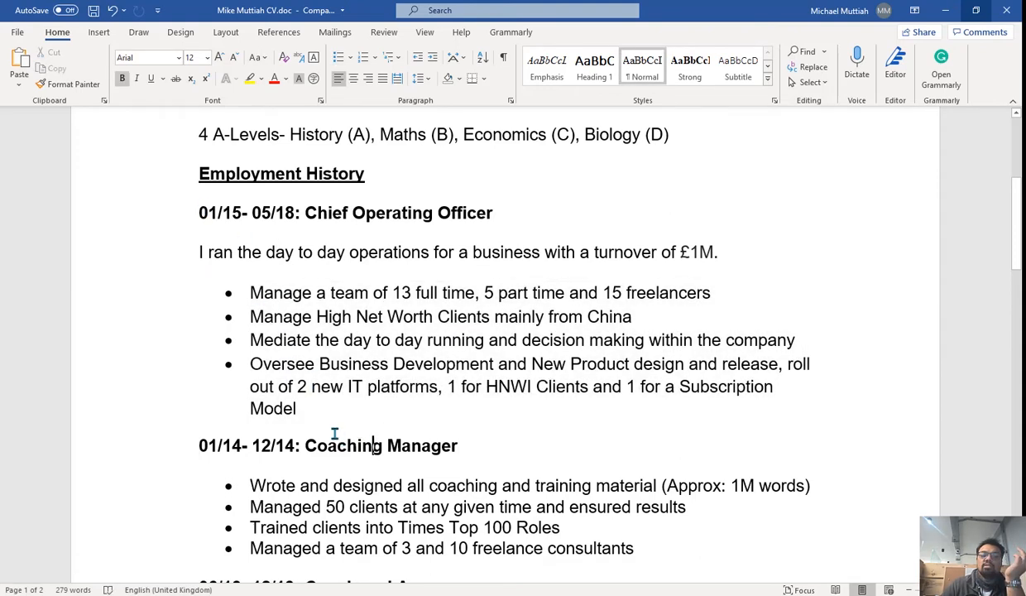
pyautogui.moveTo(302, 412); pyautogui.dragTo(248, 293)
pyautogui.click(290, 327)
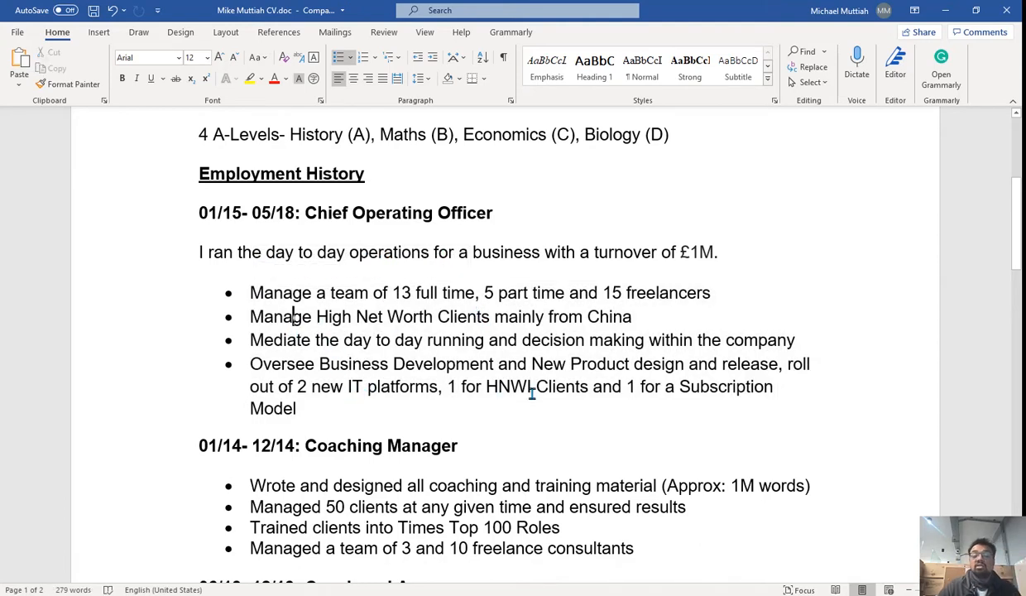
pyautogui.scroll(-2, 527, 372)
pyautogui.scroll(-2, 497, 397)
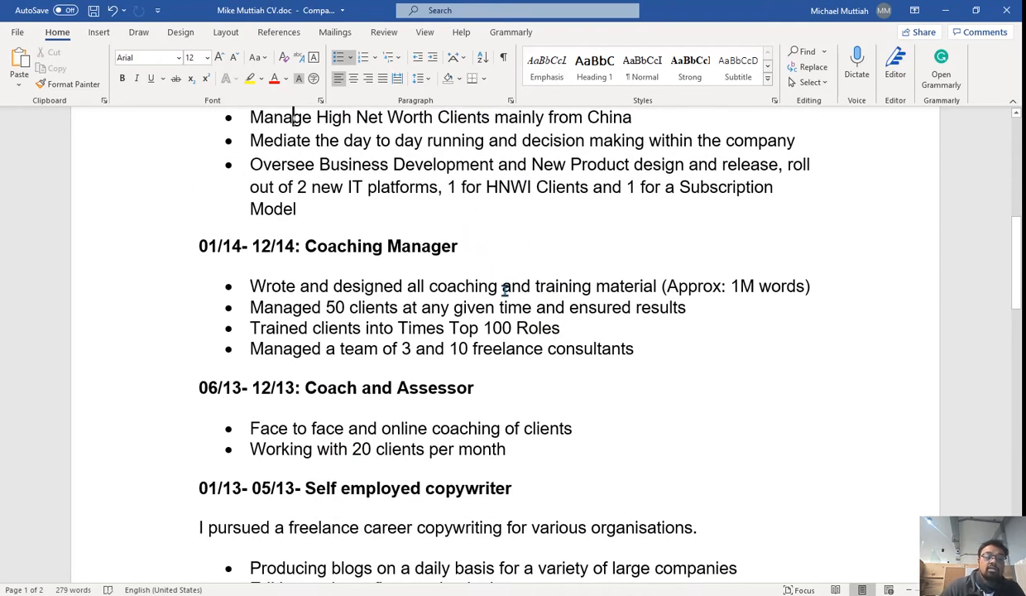
pyautogui.moveTo(248, 307); pyautogui.dragTo(675, 317)
pyautogui.click(583, 328)
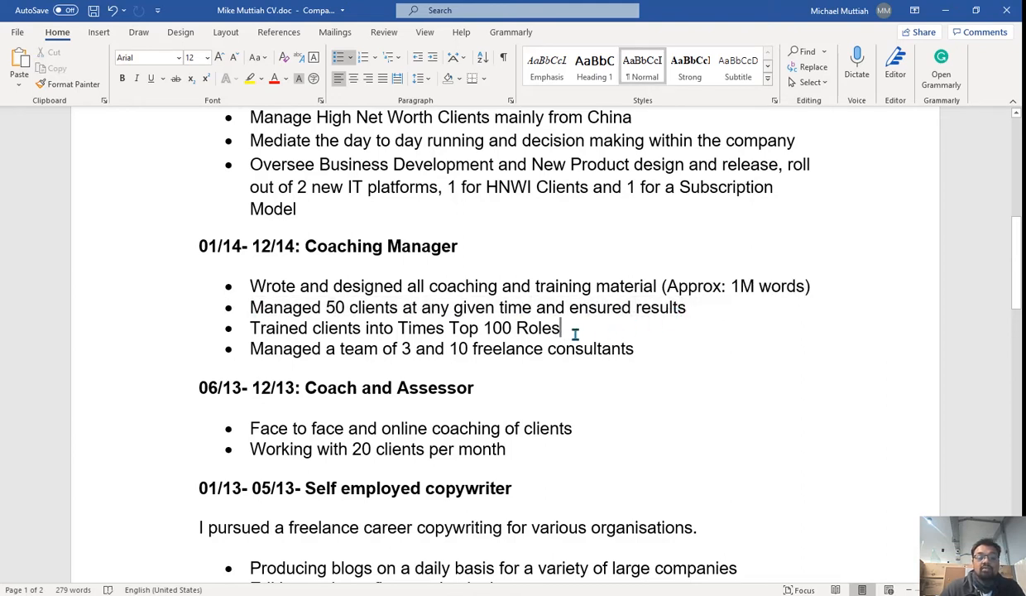
# Review the remaining Employment History entries from Coaching Manager to Sales Executive, plus the Volunteering and Skills and Interests sections
pyautogui.moveTo(575, 332); pyautogui.dragTo(630, 361)
pyautogui.click(286, 369)
pyautogui.scroll(-2, 515, 385)
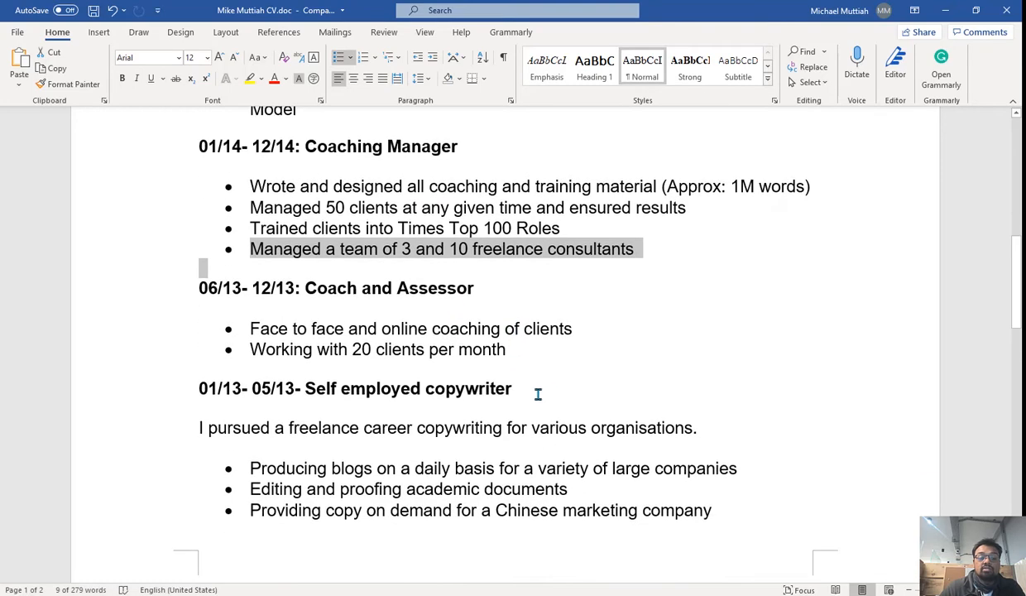
pyautogui.click(501, 364)
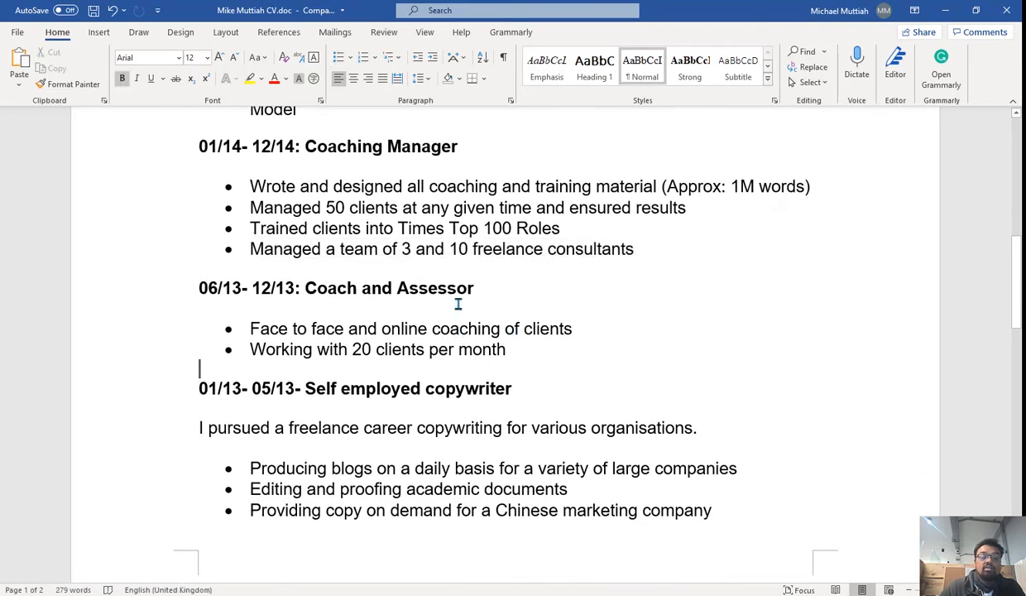
pyautogui.moveTo(515, 351); pyautogui.dragTo(289, 351)
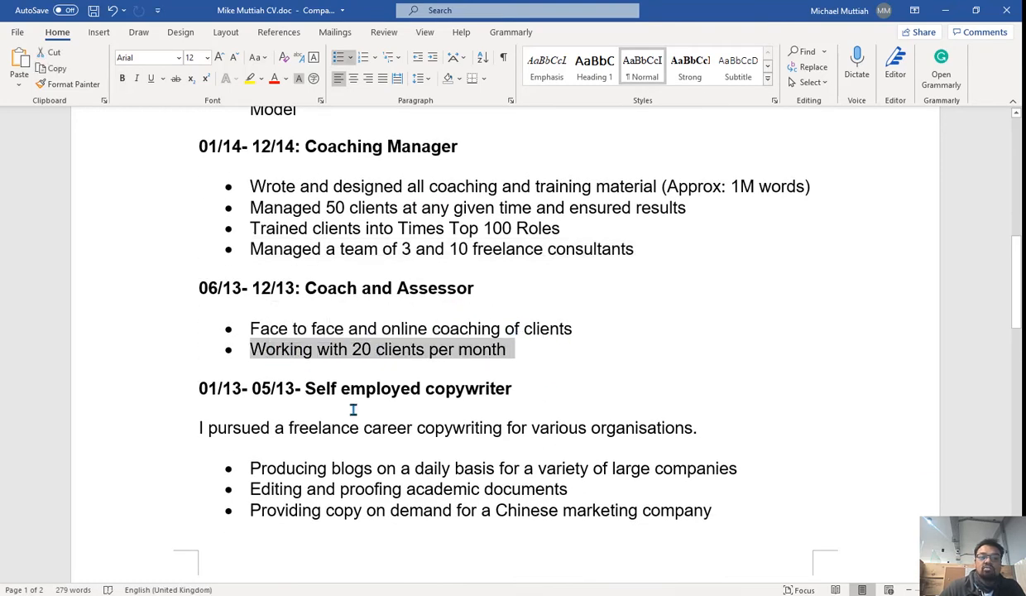
pyautogui.click(400, 410)
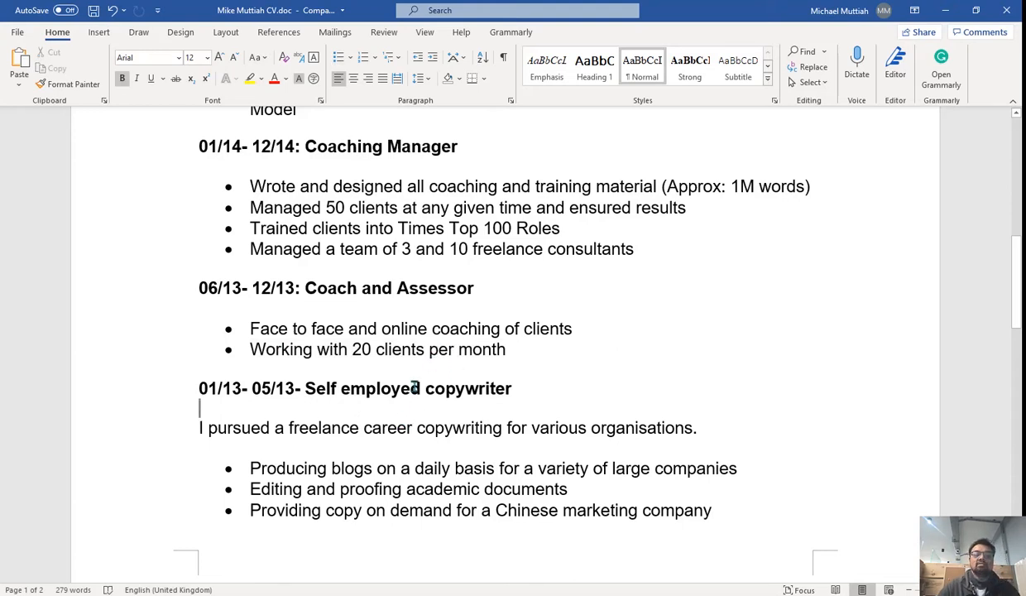
pyautogui.scroll(-3, 183, 391)
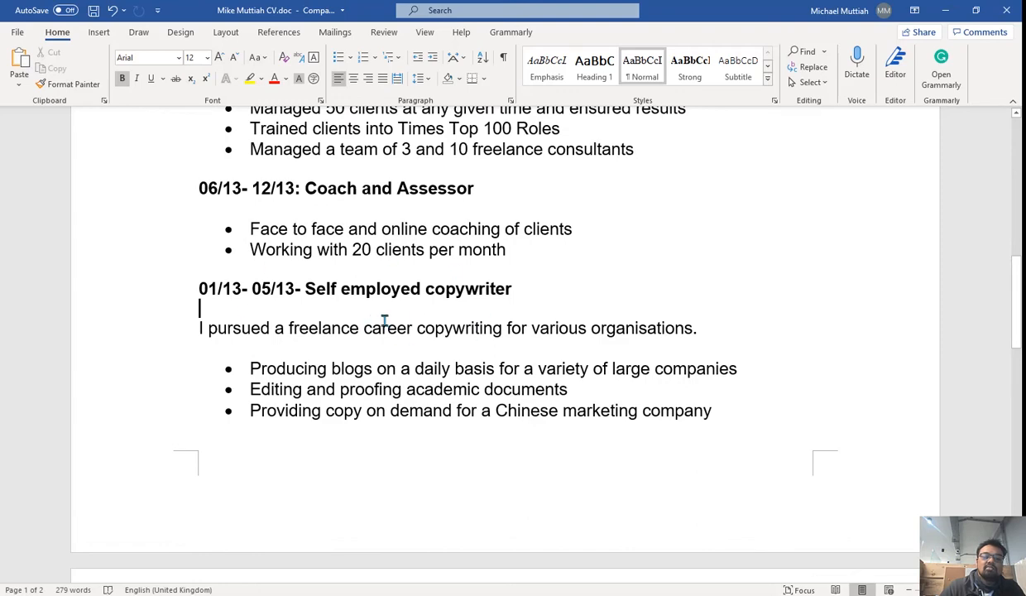
pyautogui.scroll(-9, 332, 321)
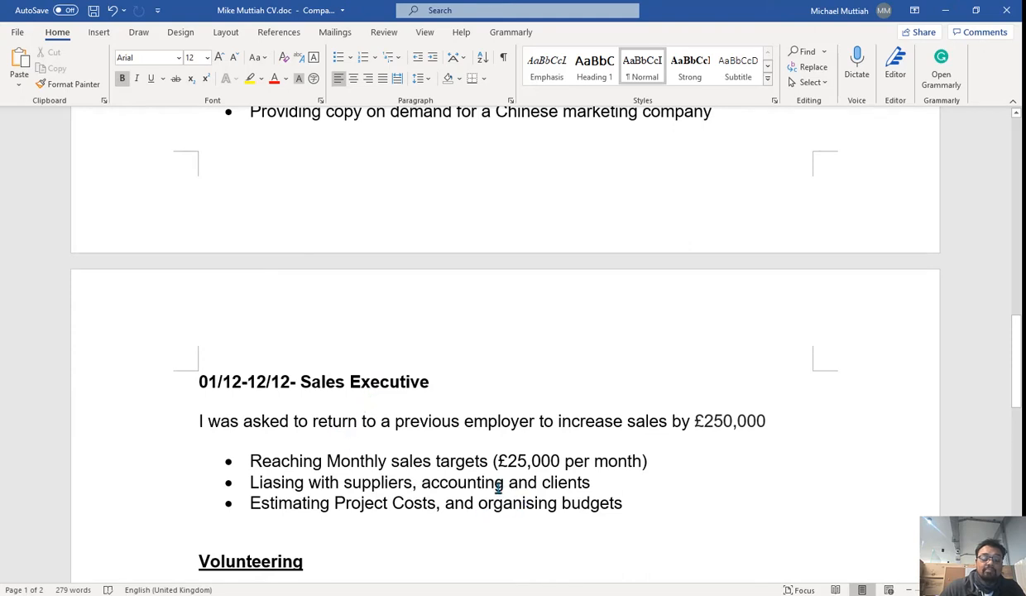
pyautogui.scroll(-3, 450, 477)
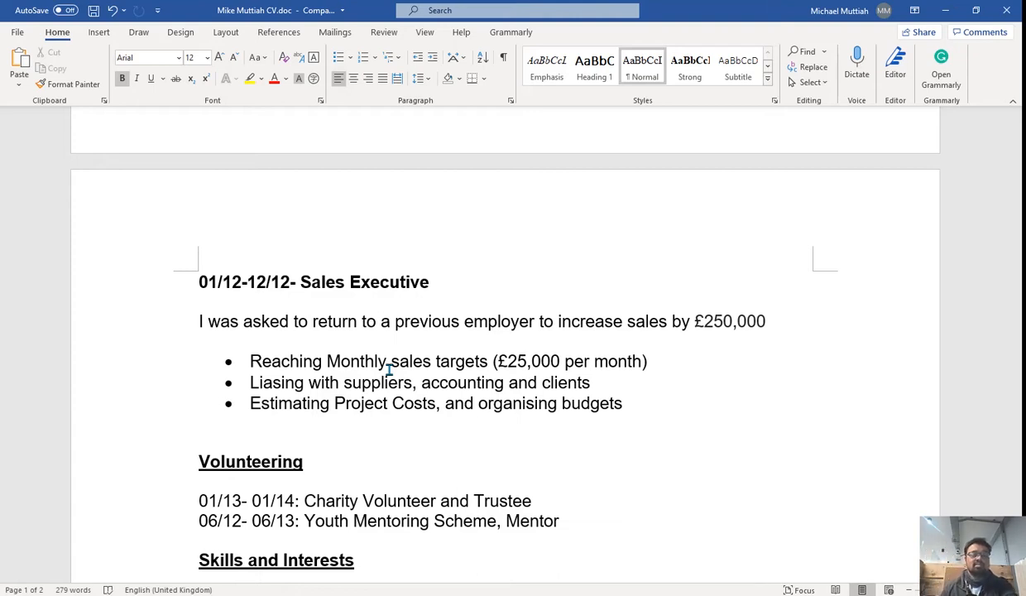
pyautogui.scroll(-3, 463, 388)
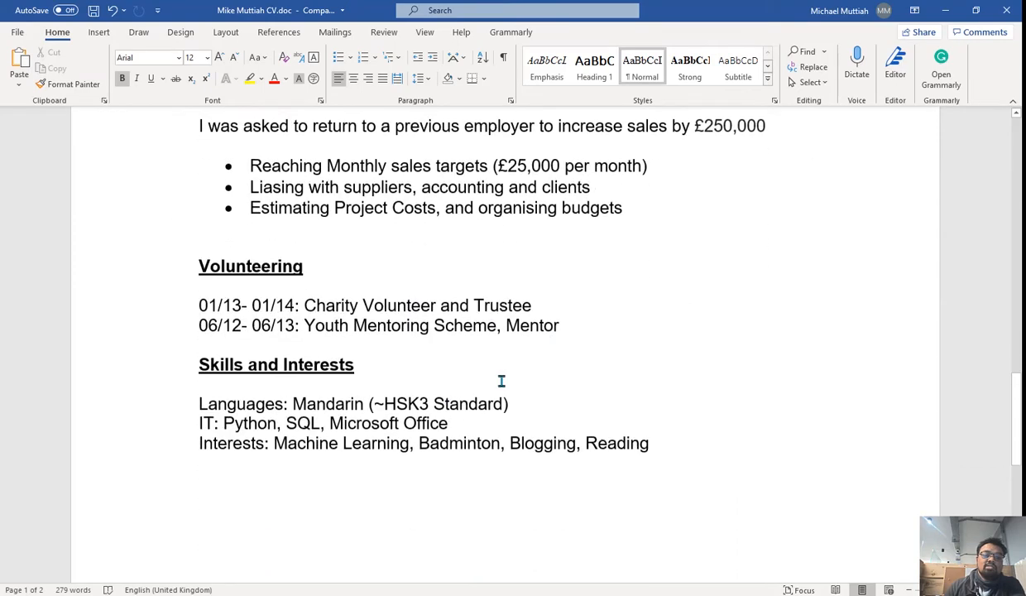
pyautogui.moveTo(577, 316); pyautogui.dragTo(199, 301)
pyautogui.click(478, 340)
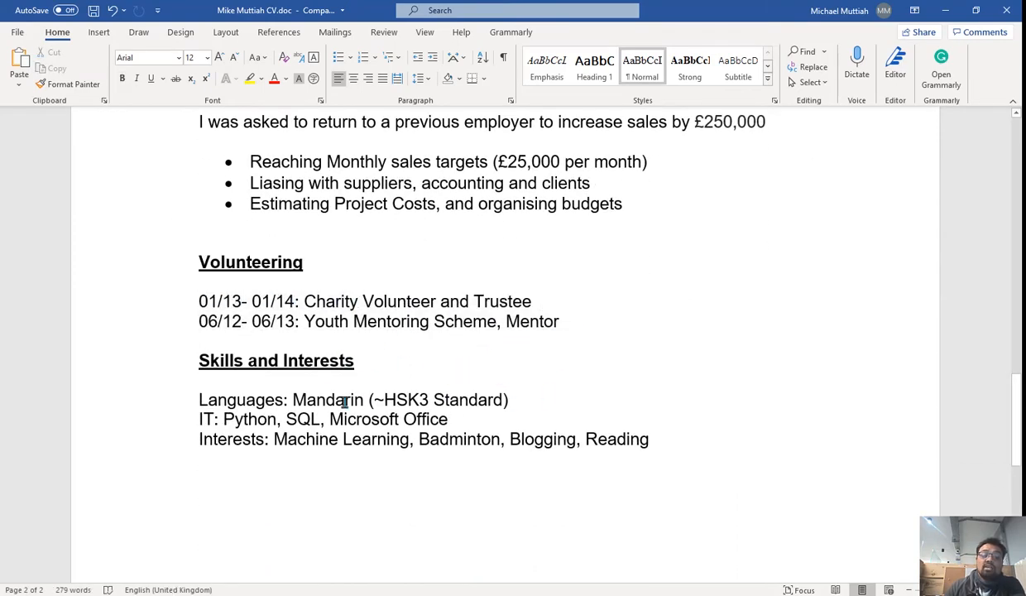
# Replace the Mandarin level in the Languages line with "(Business Fluent)"
pyautogui.moveTo(499, 397); pyautogui.dragTo(374, 400)
pyautogui.write('Business Fl')
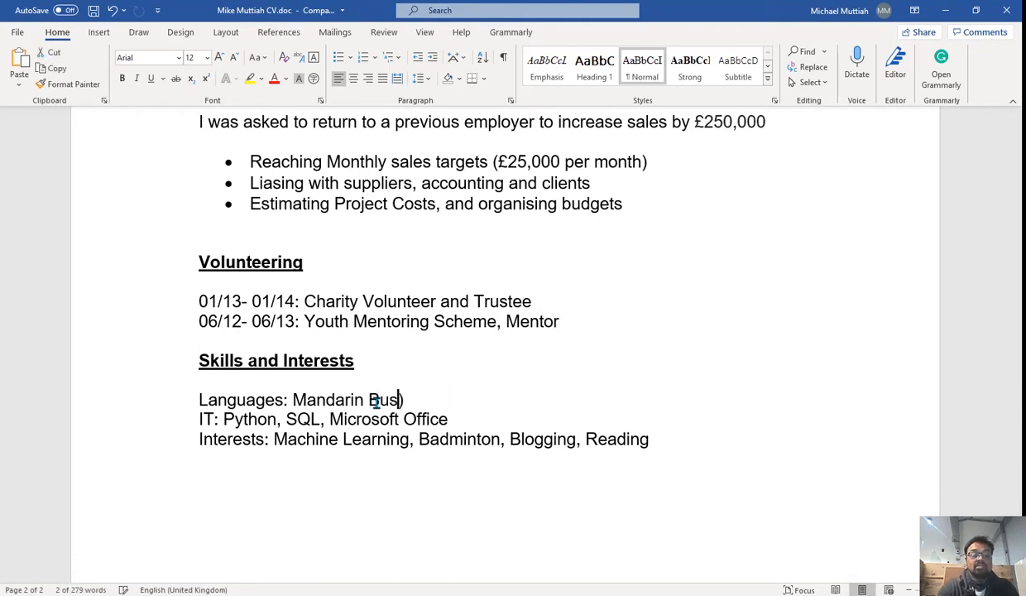
pyautogui.write('uent')
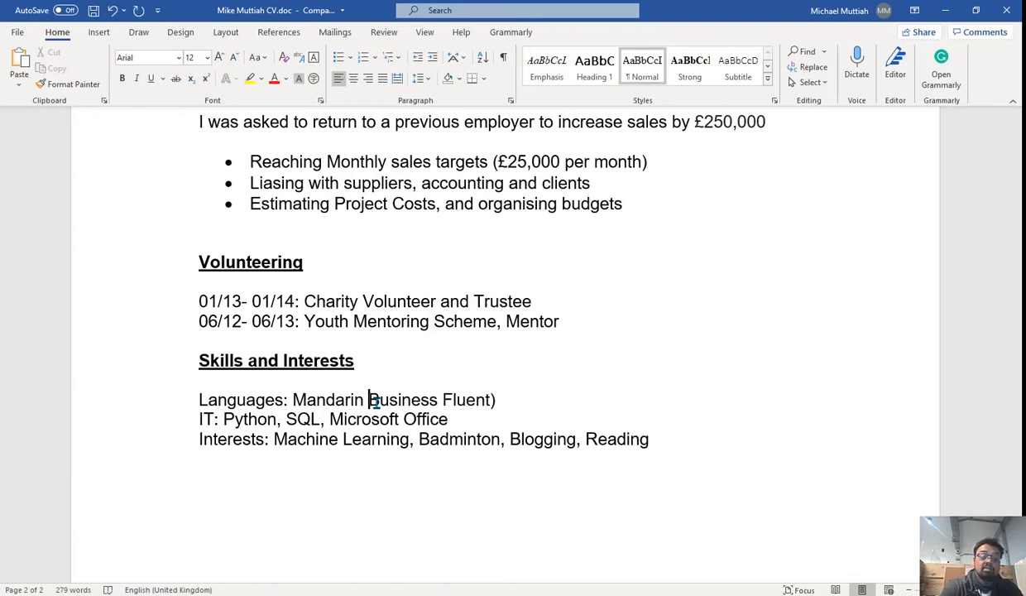
pyautogui.write('(')
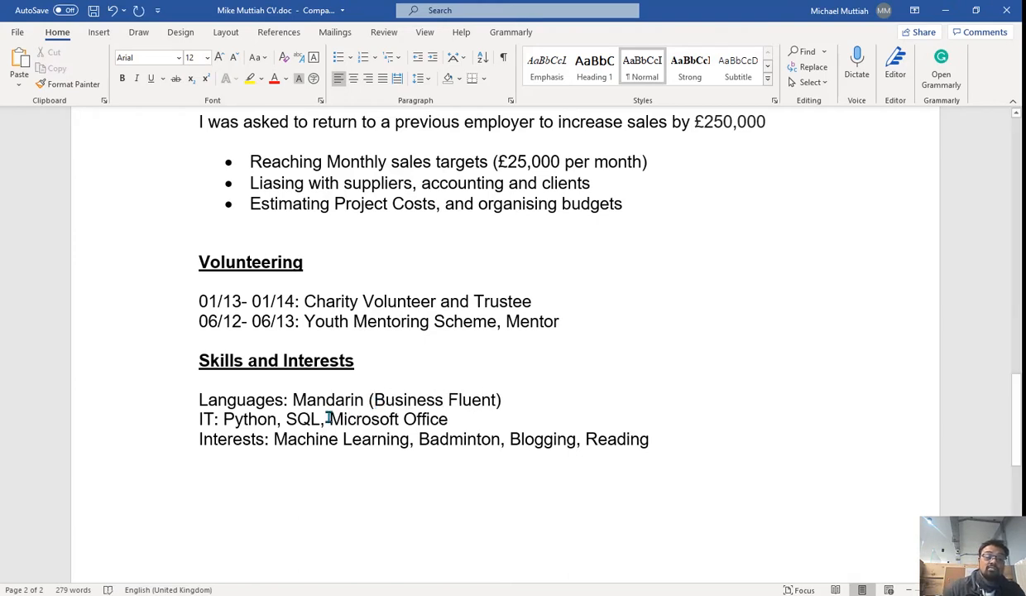
# Remove Python and SQL from the IT line and add "(Intermediate)" after Microsoft Office
pyautogui.moveTo(327, 419); pyautogui.dragTo(224, 418)
pyautogui.press('BackSpace')
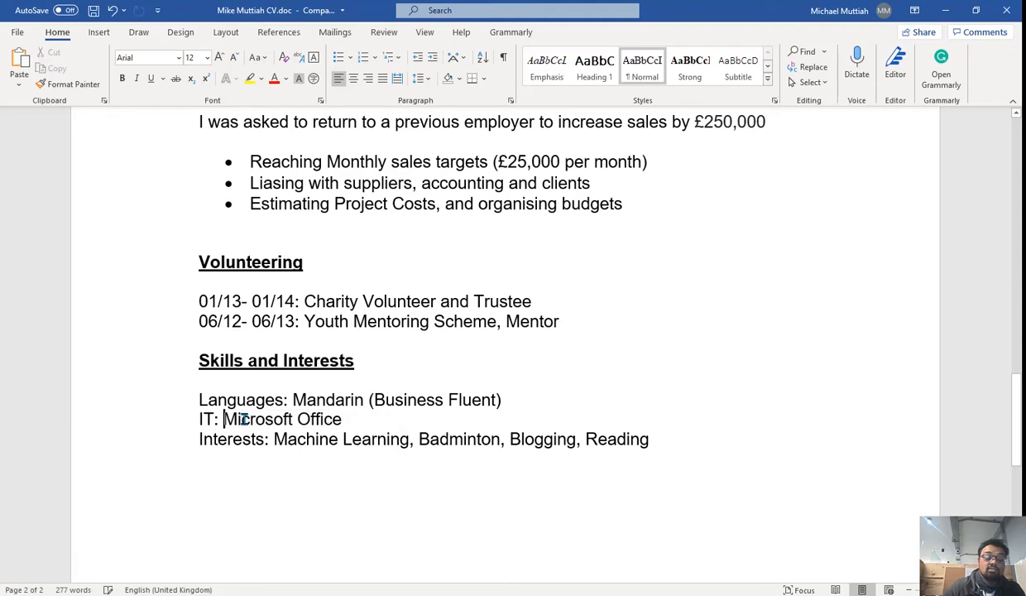
pyautogui.write('(I')
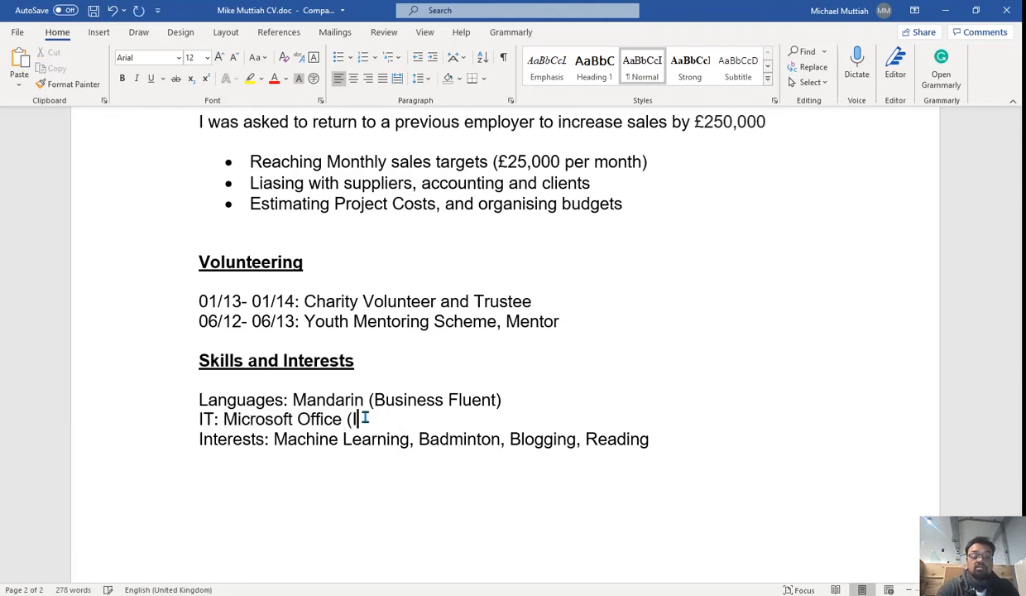
pyautogui.write('ntermediate')
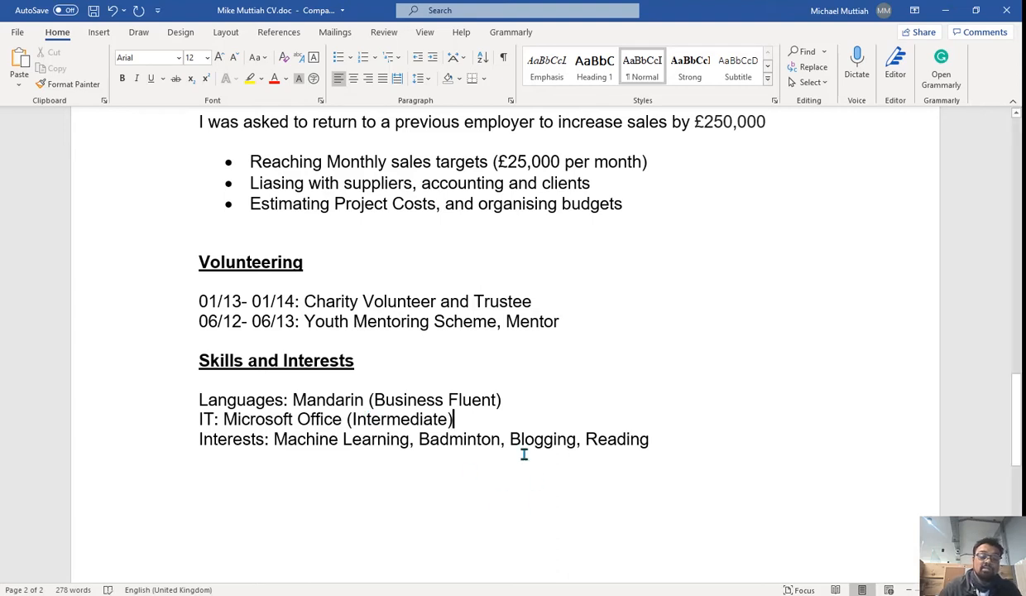
# Replace the listed interests with "Crossfit, Krav Maga, Writing and Reading"
pyautogui.moveTo(653, 440); pyautogui.dragTo(293, 441)
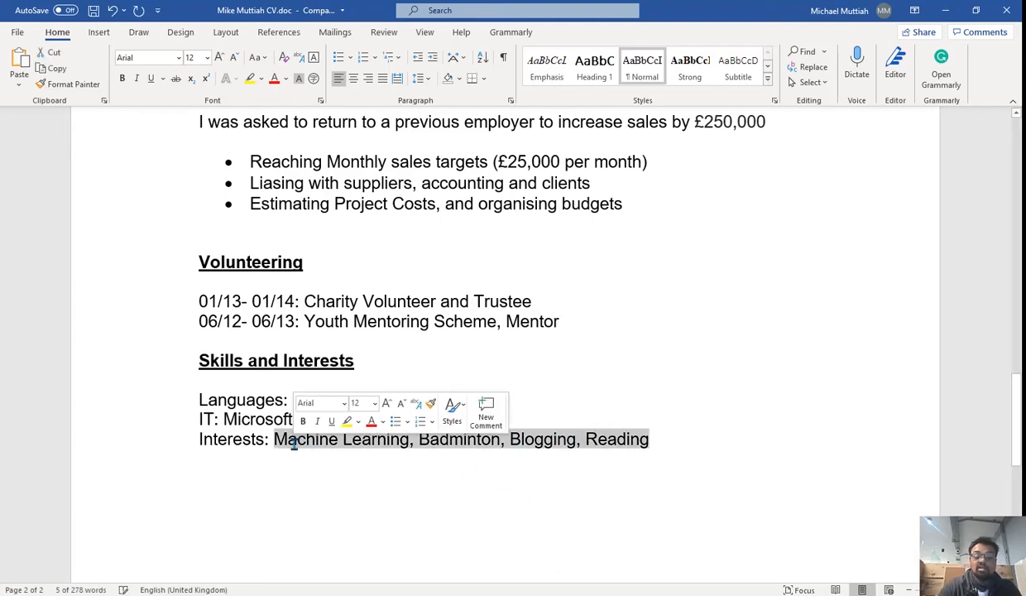
pyautogui.write('Crossfit,')
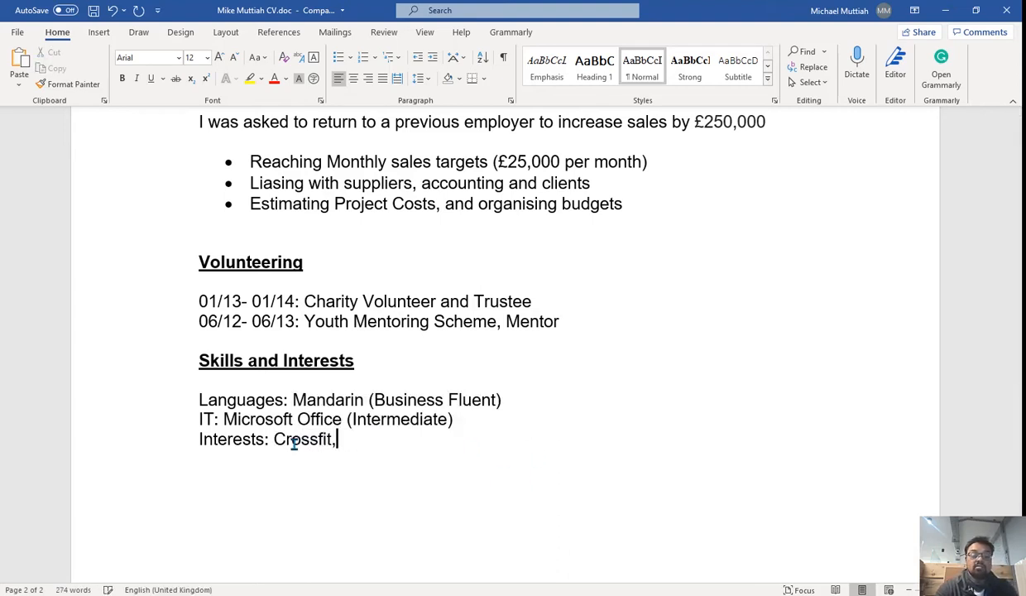
pyautogui.write(' Krav Maga')
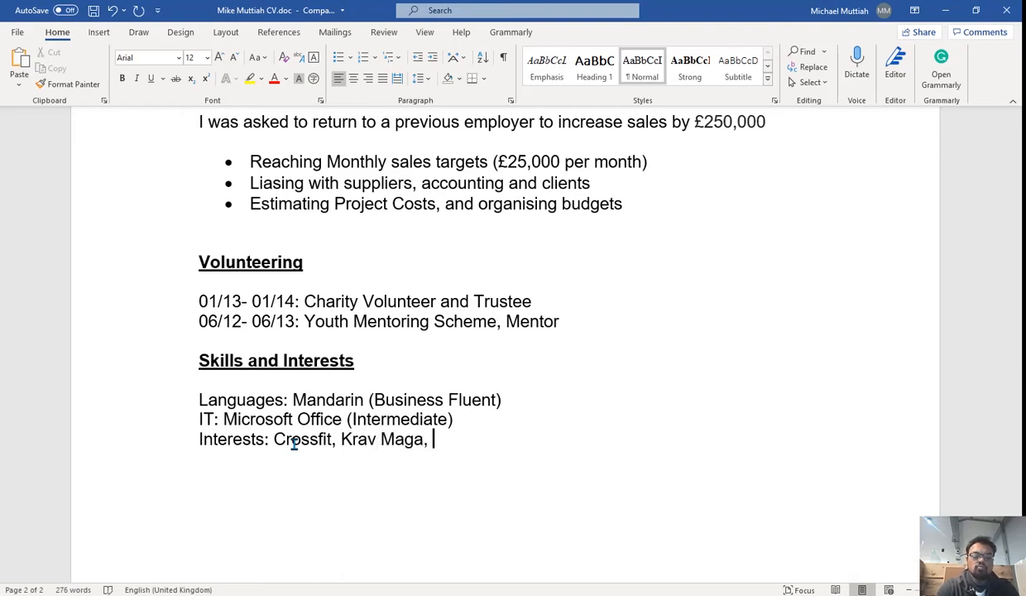
pyautogui.write(', Writing')
pyautogui.write('and Reading')
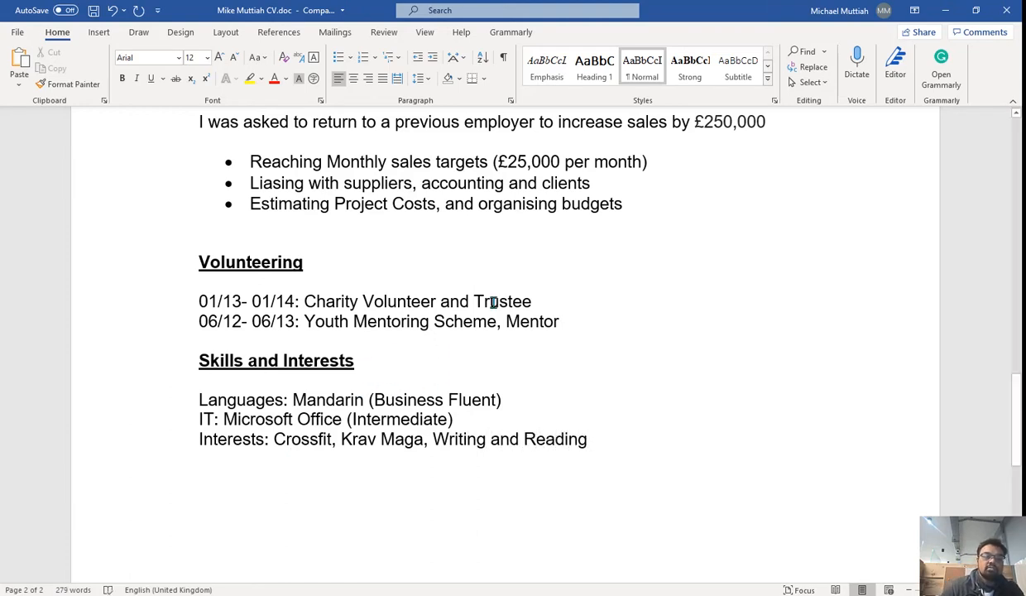
# Delete the whole Volunteering section, including its heading and both entries
pyautogui.moveTo(566, 321); pyautogui.dragTo(227, 247)
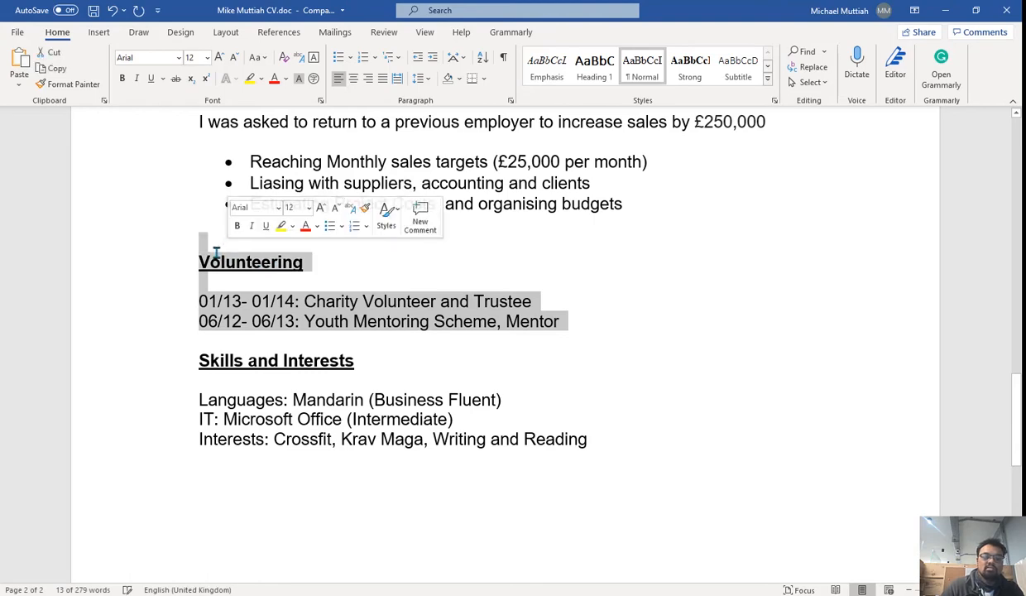
pyautogui.press('Delete')
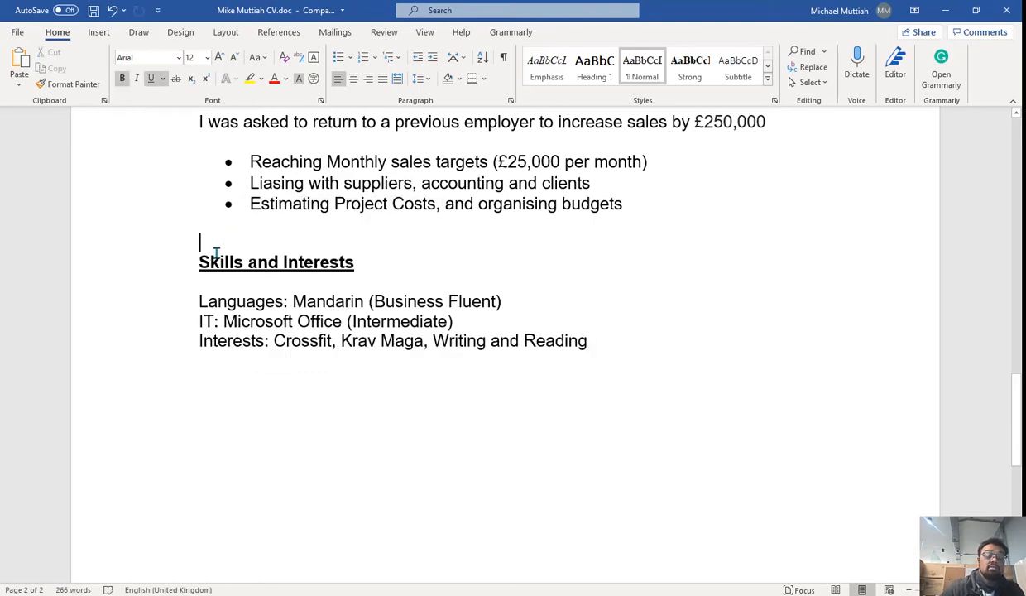
# Switch to the LinkedIn profile in the browser, expand the Q1H4 Consulting entry and copy the Liquid London Director description
pyautogui.scroll(5, 341, 287)
pyautogui.scroll(20, 445, 319)
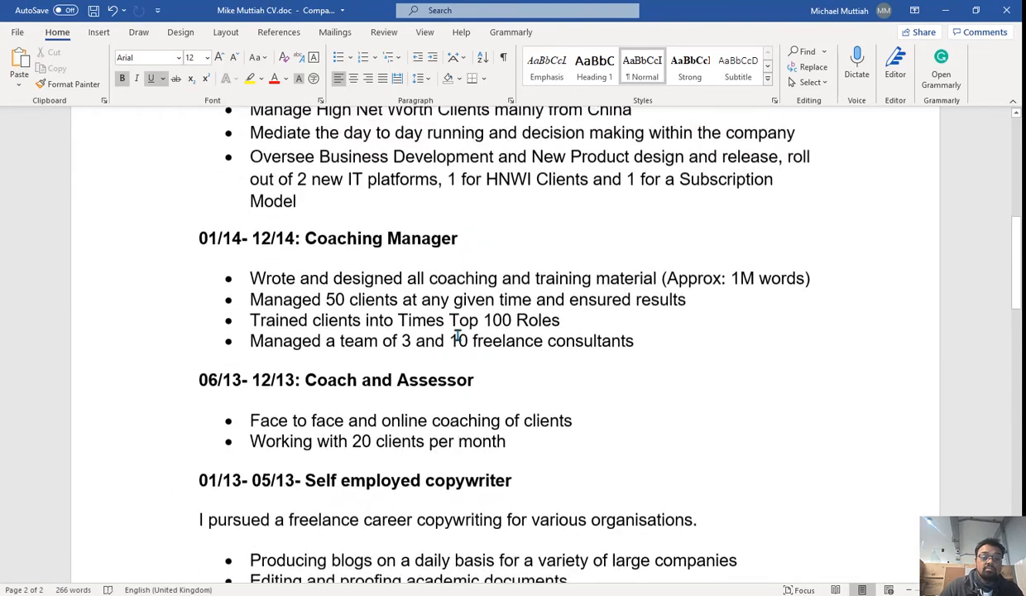
pyautogui.click(409, 375)
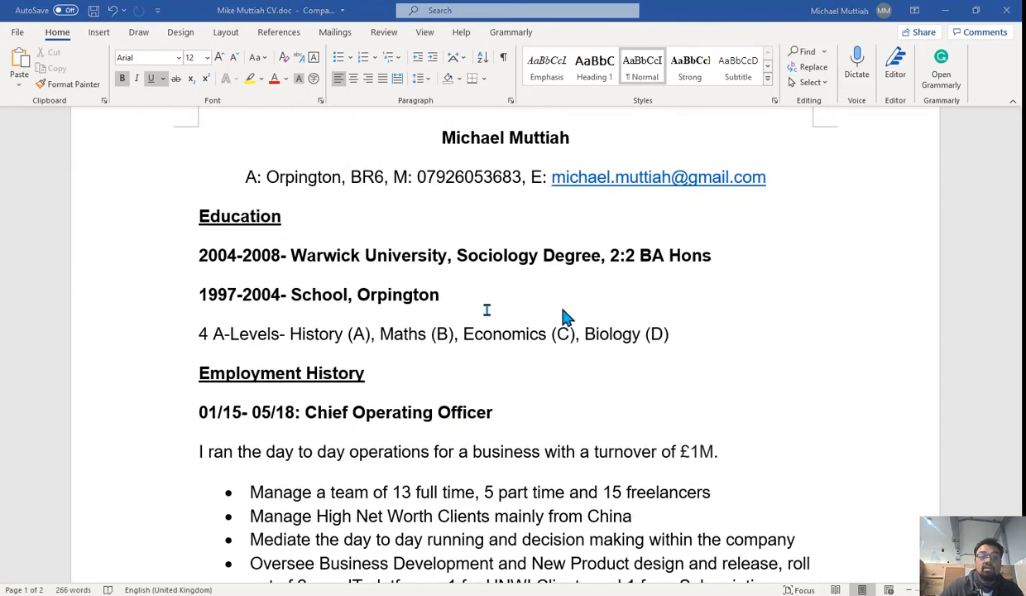
pyautogui.hotkey('alt', 'Tab')
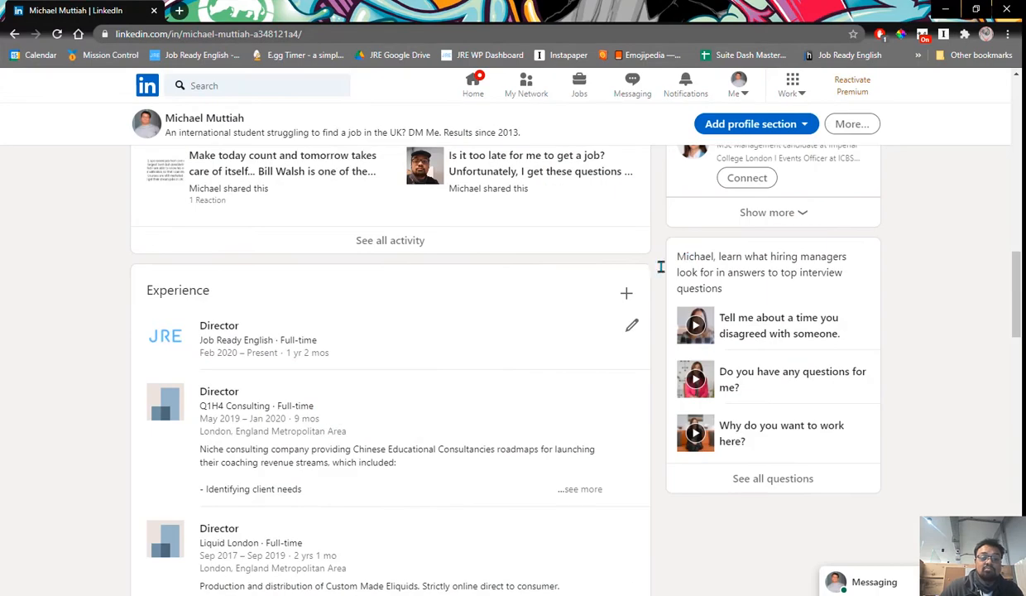
pyautogui.scroll(-2, 426, 389)
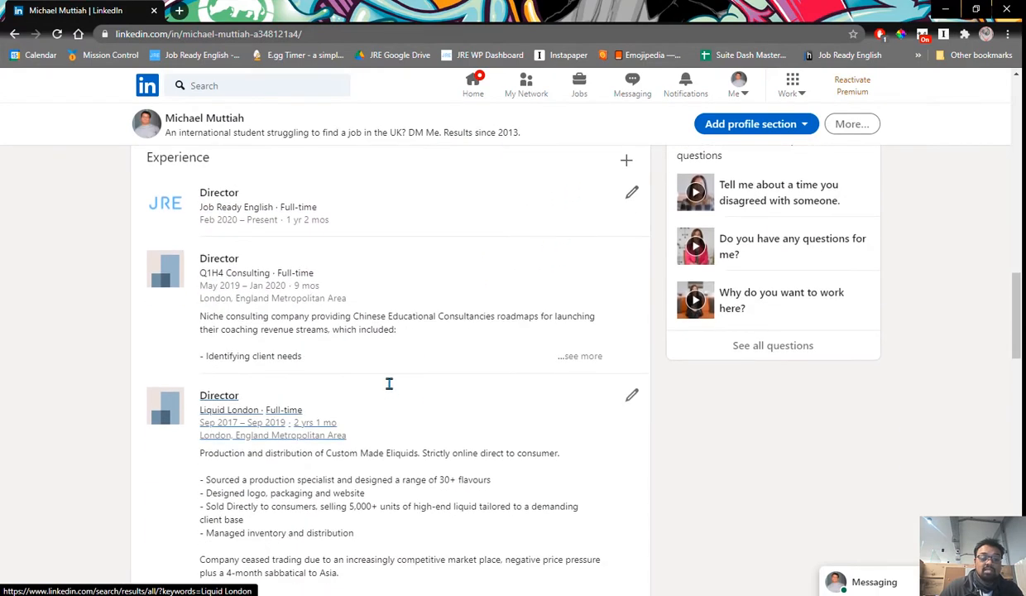
pyautogui.click(582, 356)
pyautogui.scroll(-2, 394, 350)
pyautogui.scroll(2, 442, 375)
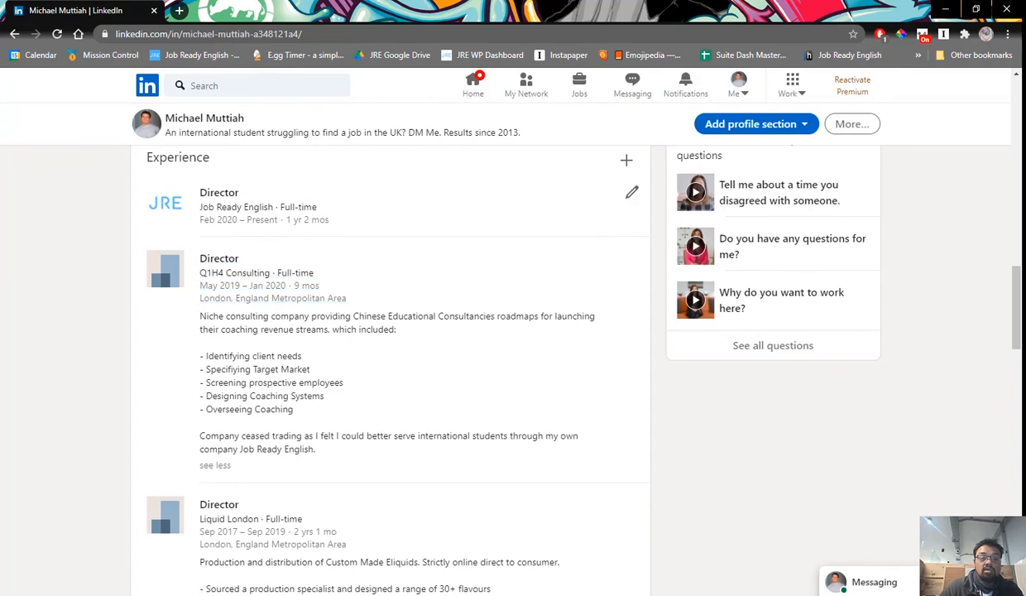
pyautogui.scroll(-3, 442, 437)
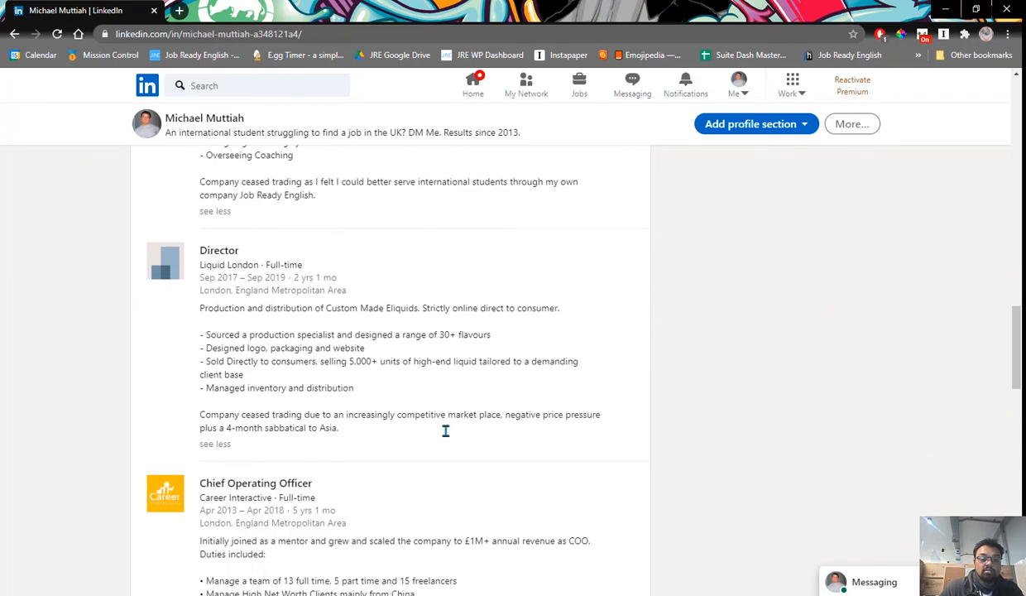
pyautogui.moveTo(344, 415); pyautogui.dragTo(196, 290)
pyautogui.hotkey('ctrl', 'c')
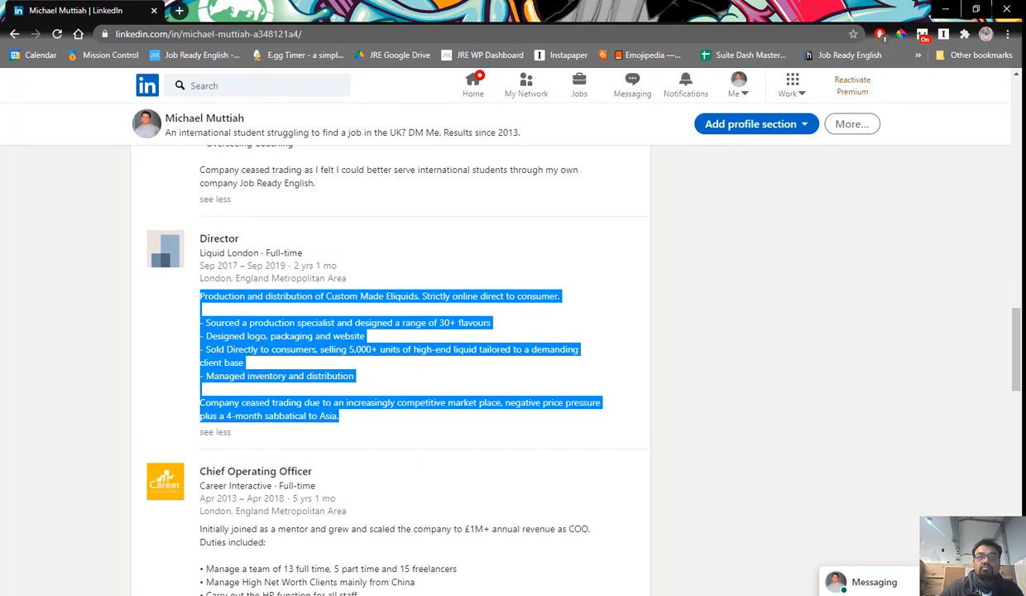
# Switch to the CV in Word and add the heading "09/17 – 09/19: Founder, Liquid London Ltd." directly under Employment History
pyautogui.hotkey('alt', 'Tab')
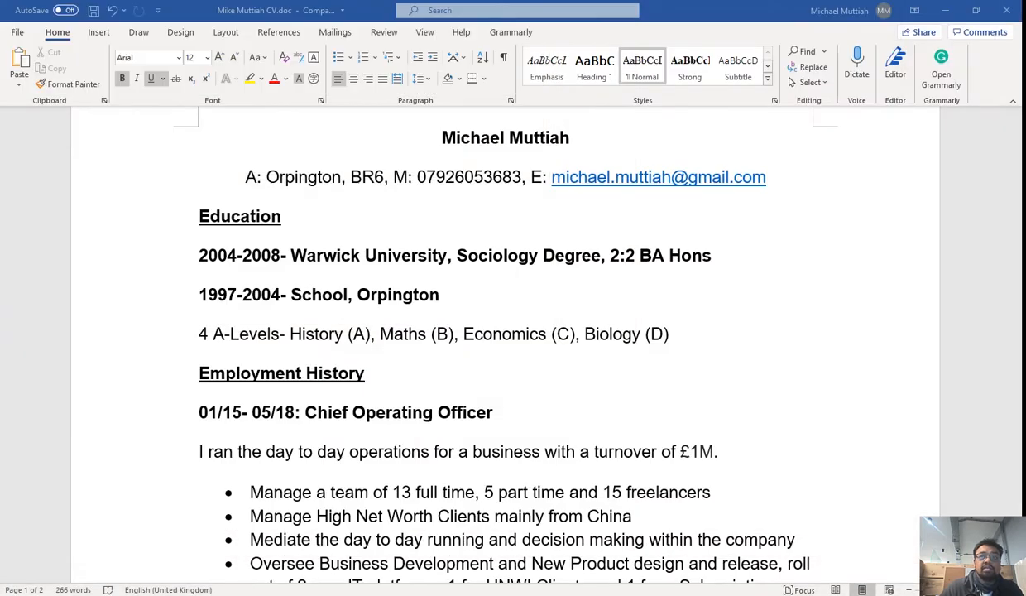
pyautogui.click(410, 381)
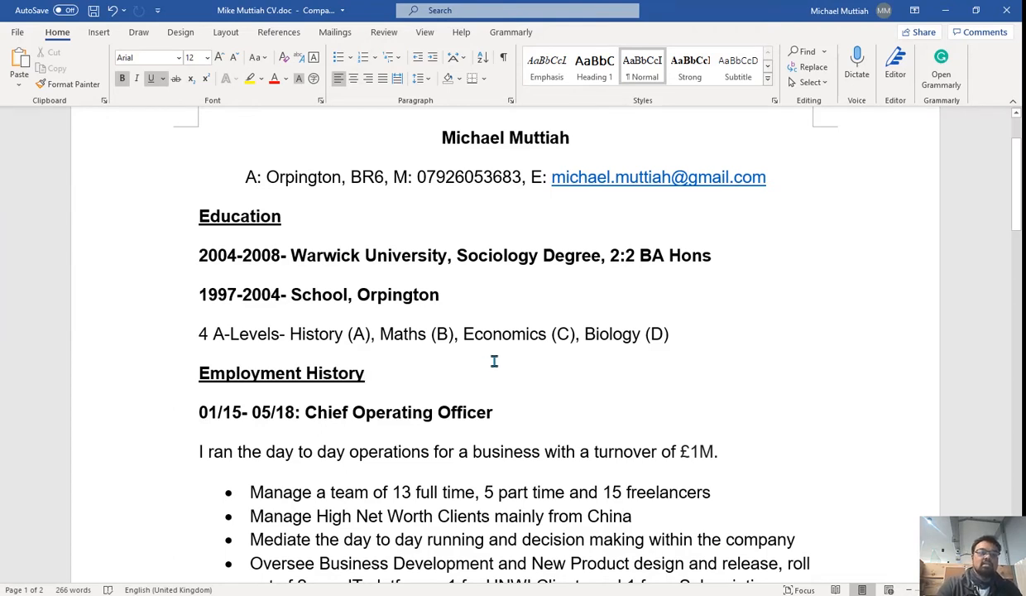
pyautogui.press('Return')
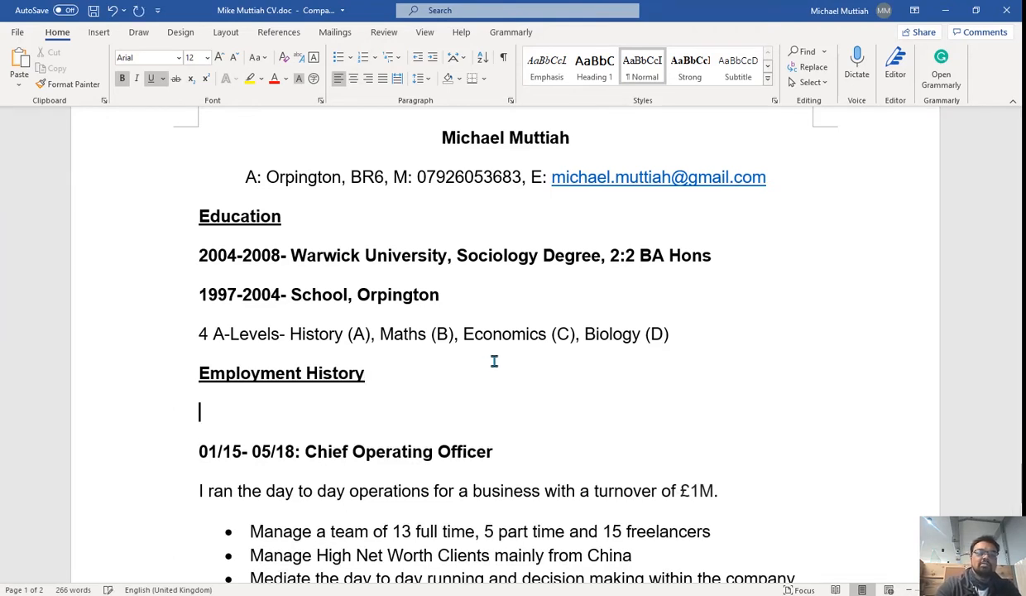
pyautogui.write('09/17')
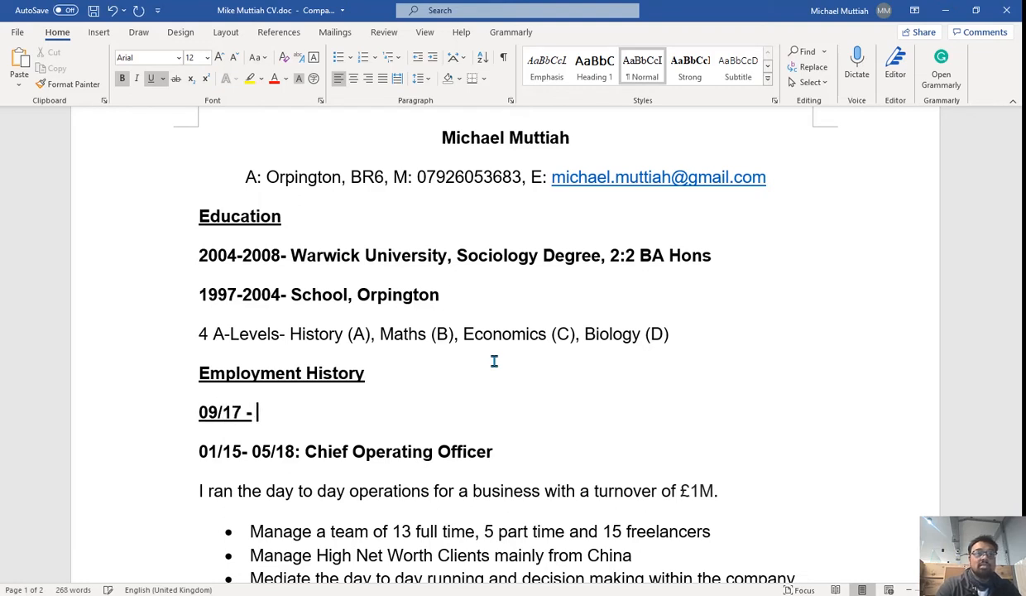
pyautogui.write(' - 09/19')
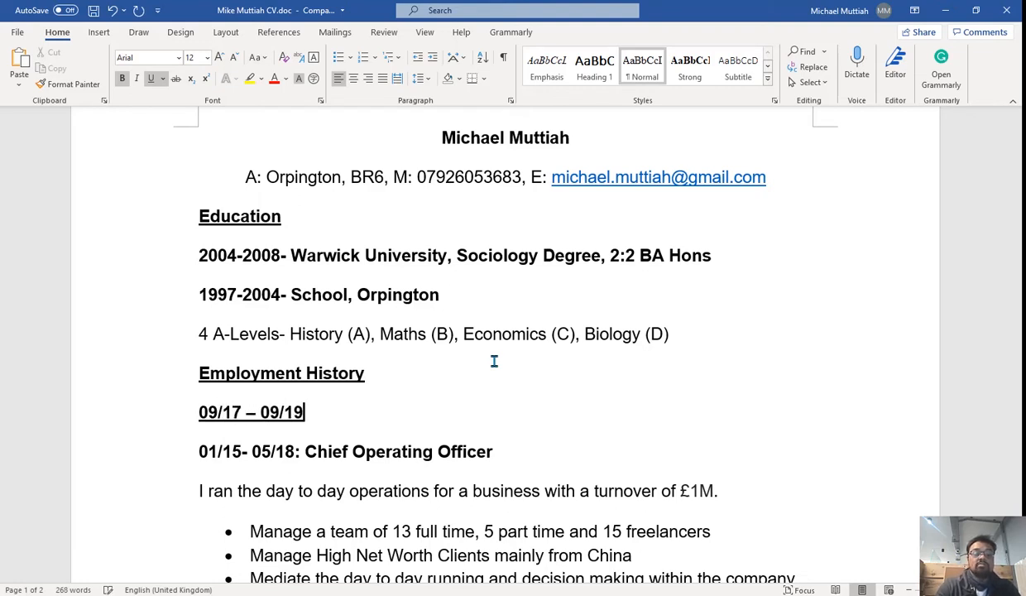
pyautogui.write(': Founder,')
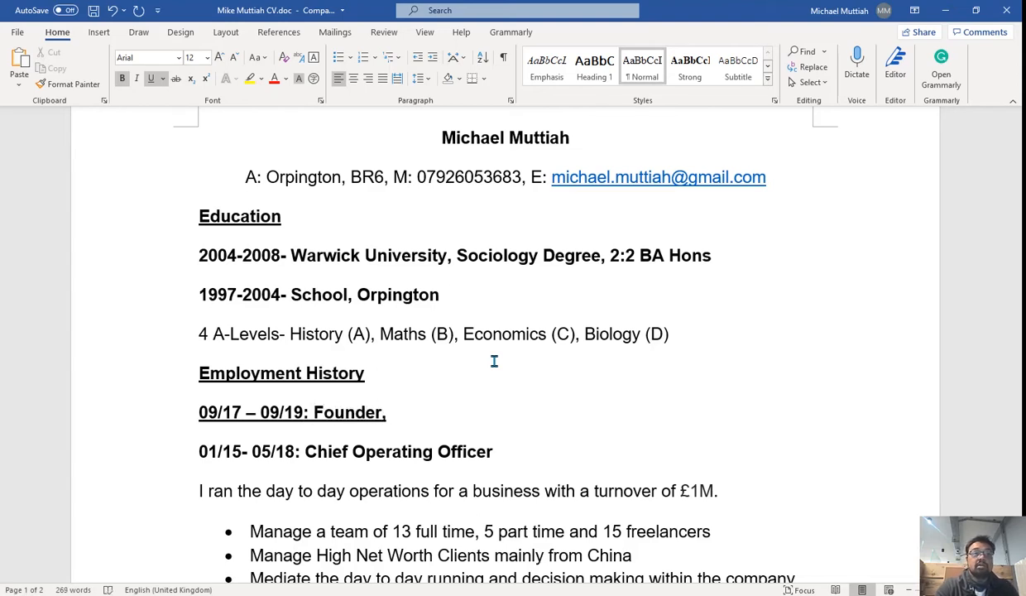
pyautogui.write(' Liquid ')
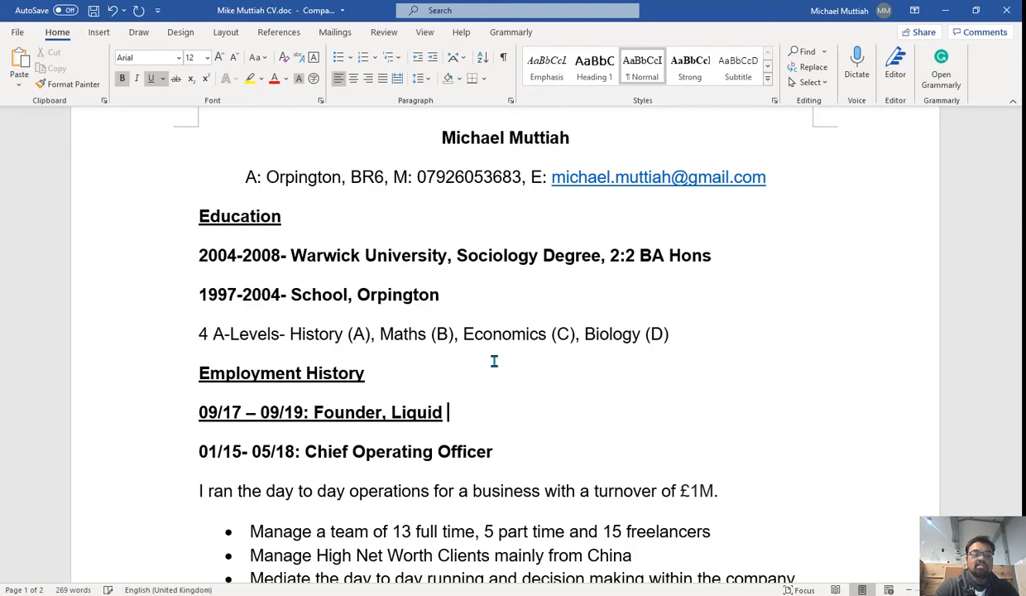
pyautogui.write('London Ltd.')
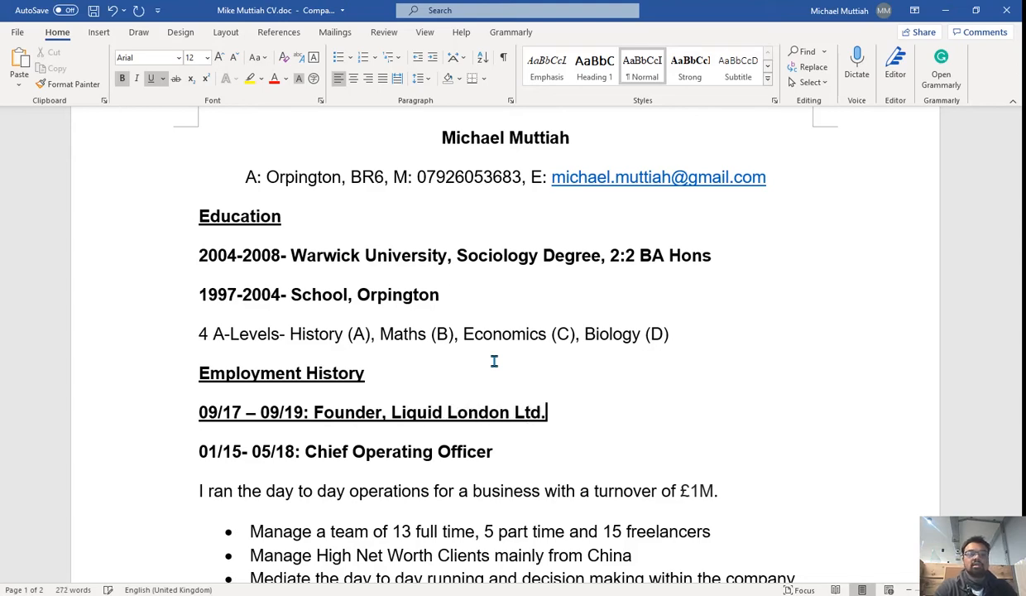
# Paste the copied Liquid London description on a new line below its heading
pyautogui.press('Return')
pyautogui.press('Return')
pyautogui.hotkey('ctrl', 'v')
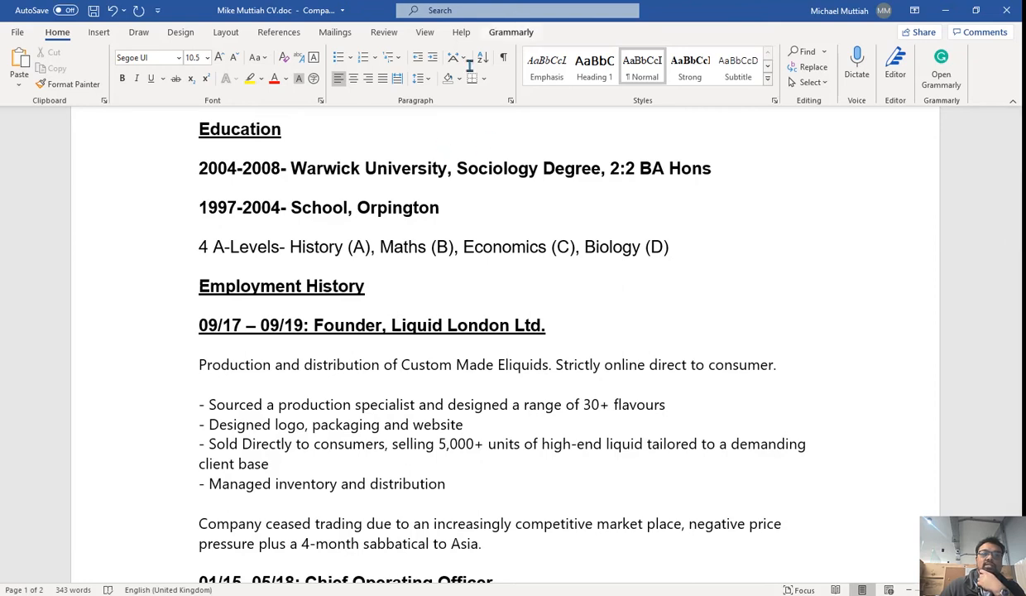
# Start a new role entry directly under Employment History with the dates "05/19 – 01/20"
pyautogui.click(372, 285)
pyautogui.press('Return')
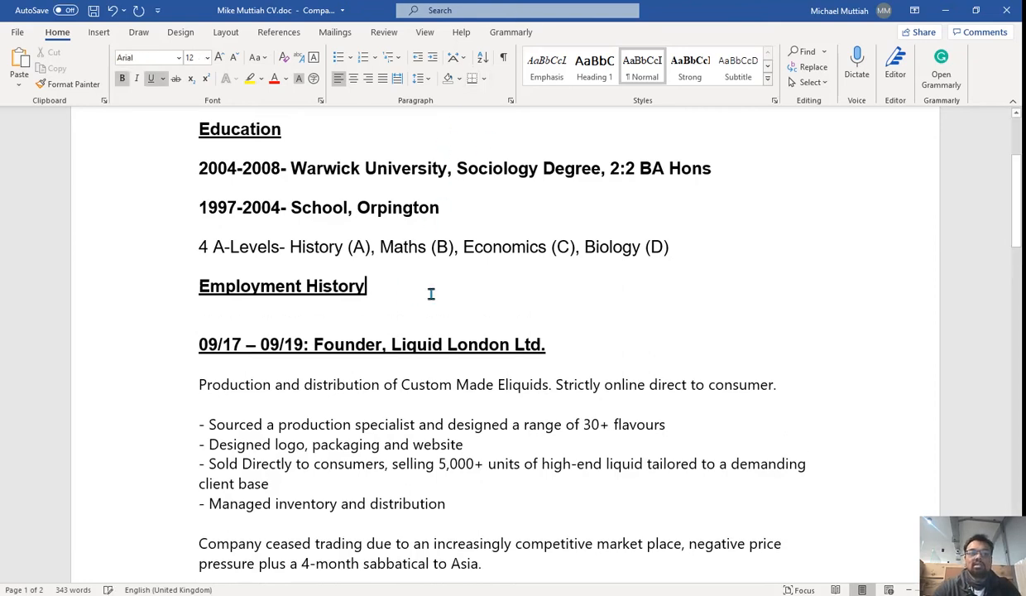
pyautogui.write('05/1')
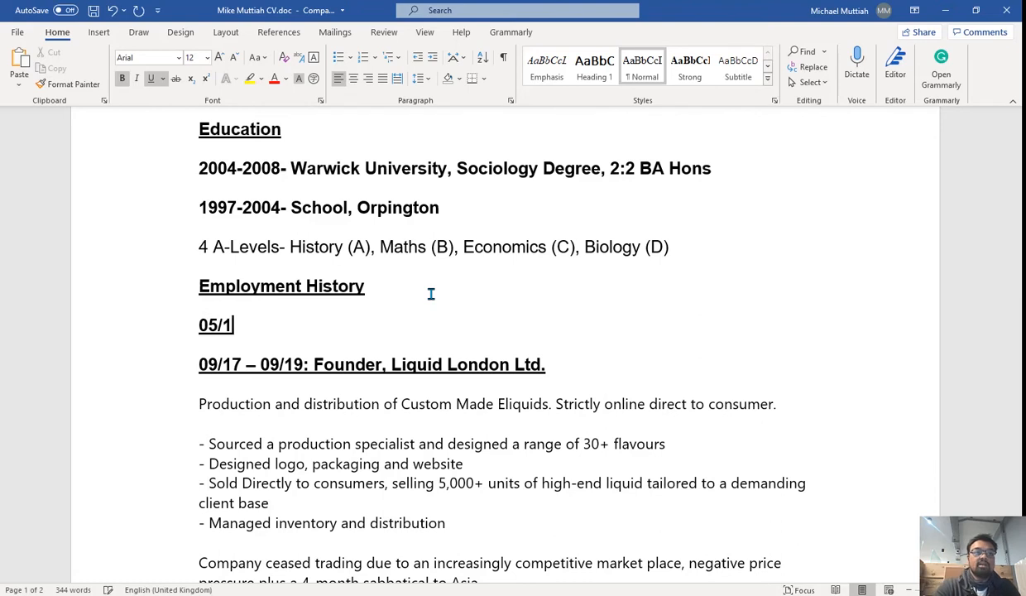
pyautogui.write('9')
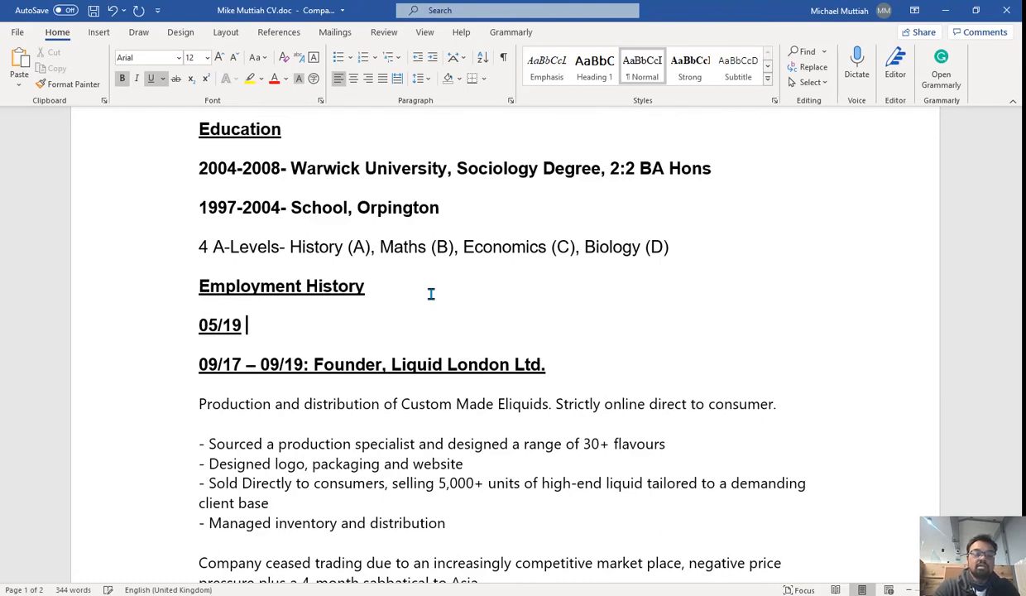
pyautogui.write(' - 01/21')
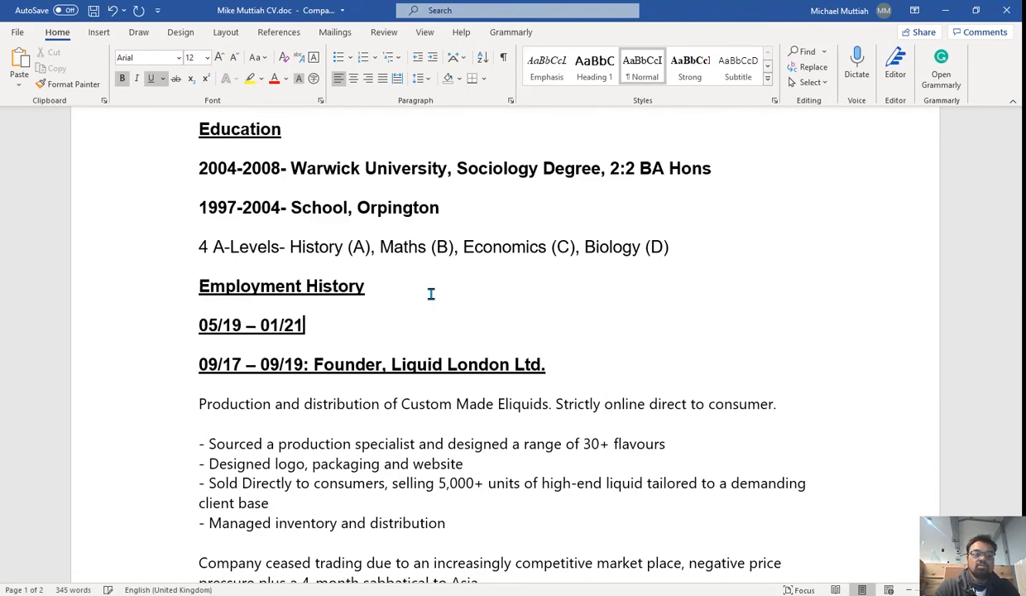
pyautogui.press('BackSpace')
pyautogui.write('0')
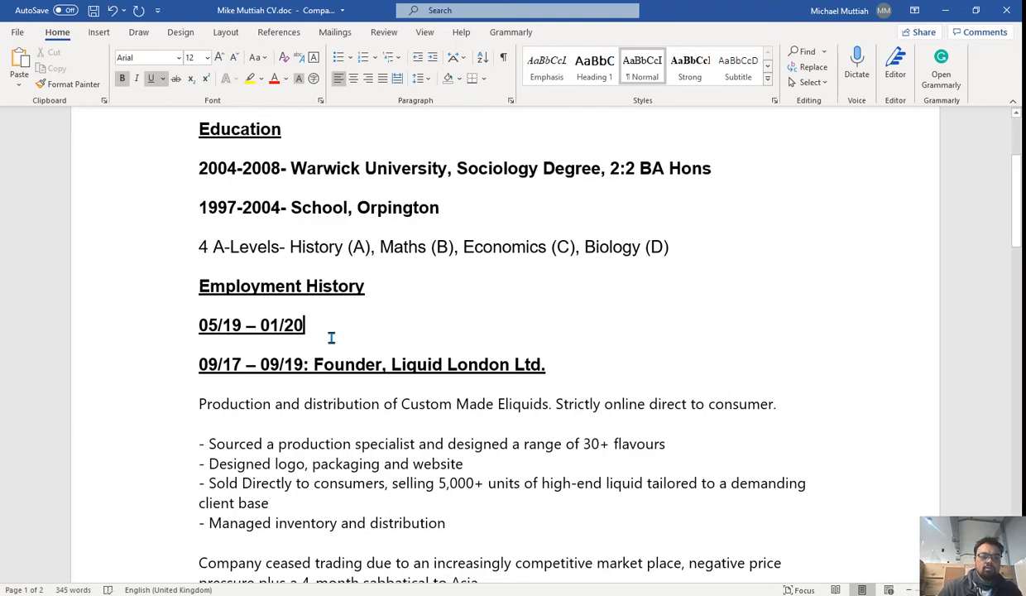
pyautogui.moveTo(302, 325); pyautogui.dragTo(203, 326)
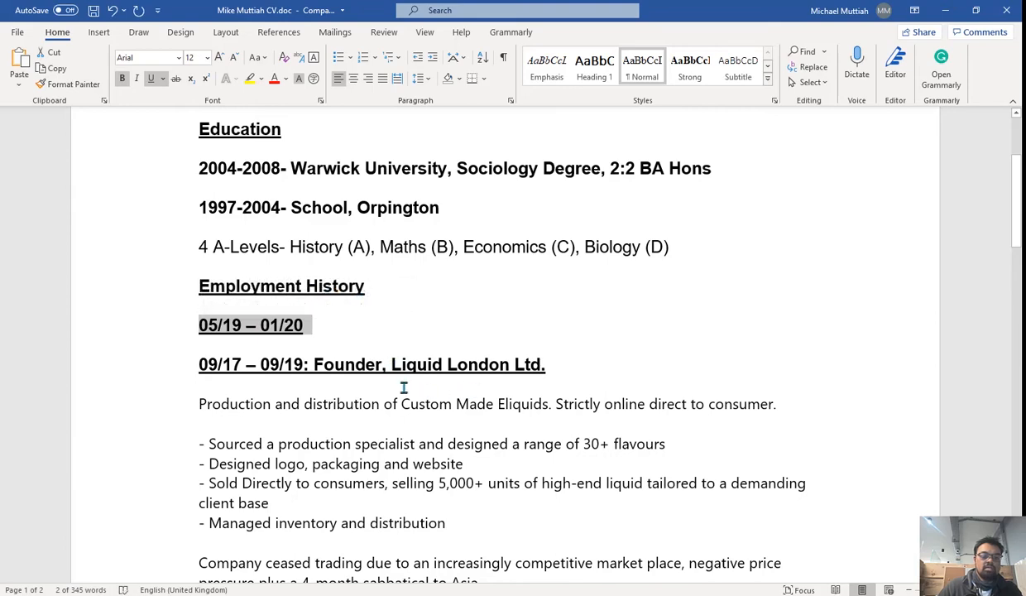
pyautogui.scroll(-3, 404, 387)
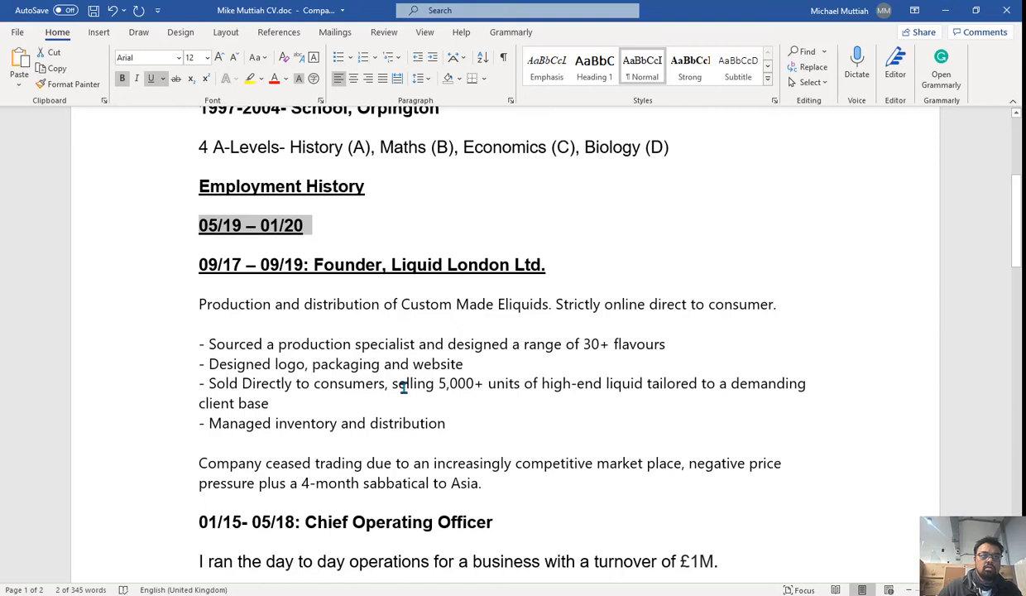
pyautogui.click(371, 394)
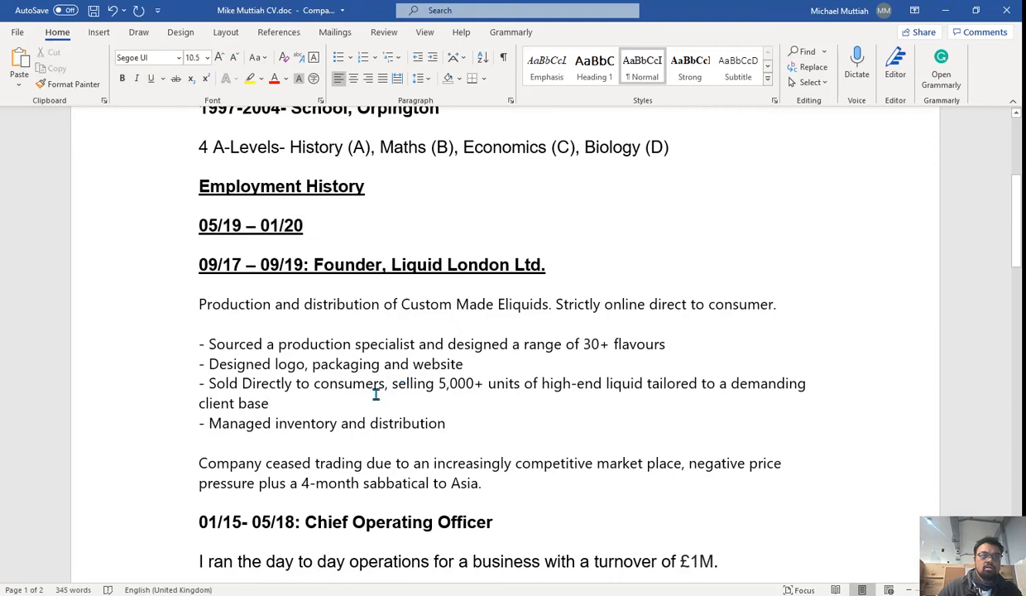
pyautogui.scroll(3, 375, 394)
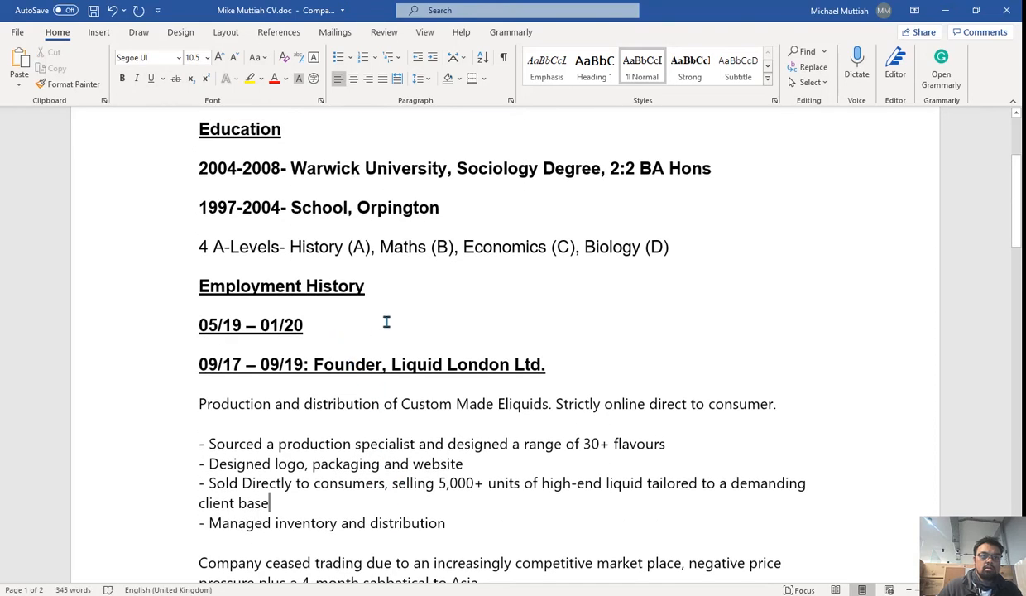
# Complete the 05/19 – 01/20 heading with ": Founder, Q1H4 Consulting Ltd." and insert that role's full LinkedIn description below it
pyautogui.click(394, 321)
pyautogui.write(': ')
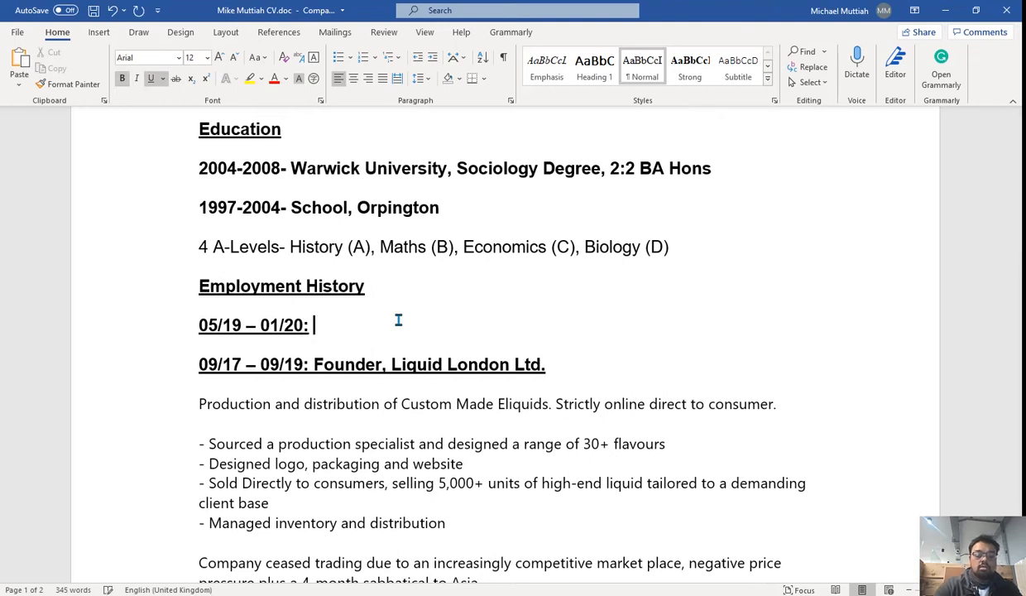
pyautogui.write('Founder, G')
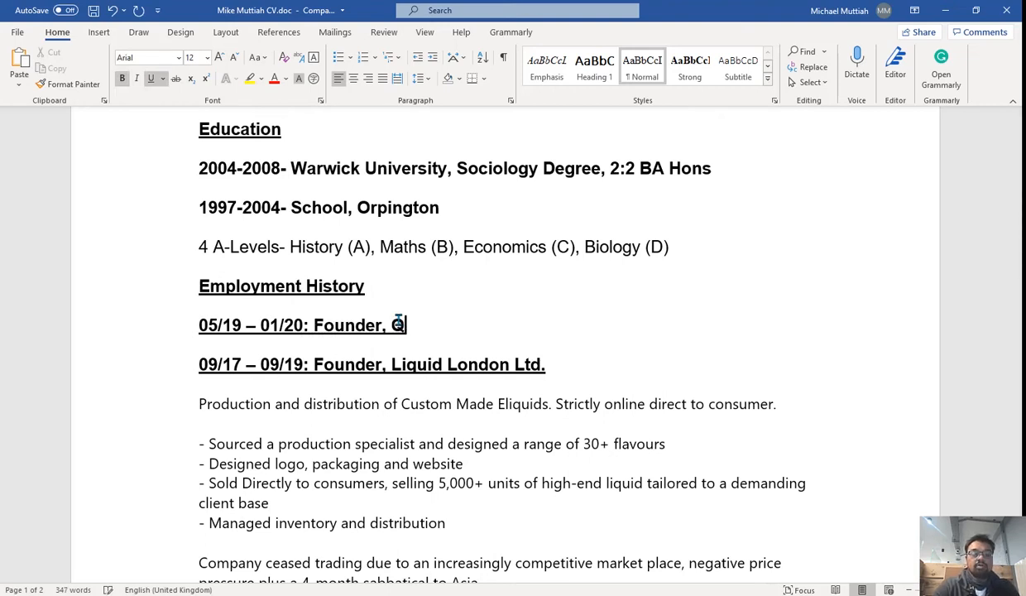
pyautogui.write('1H4 Co')
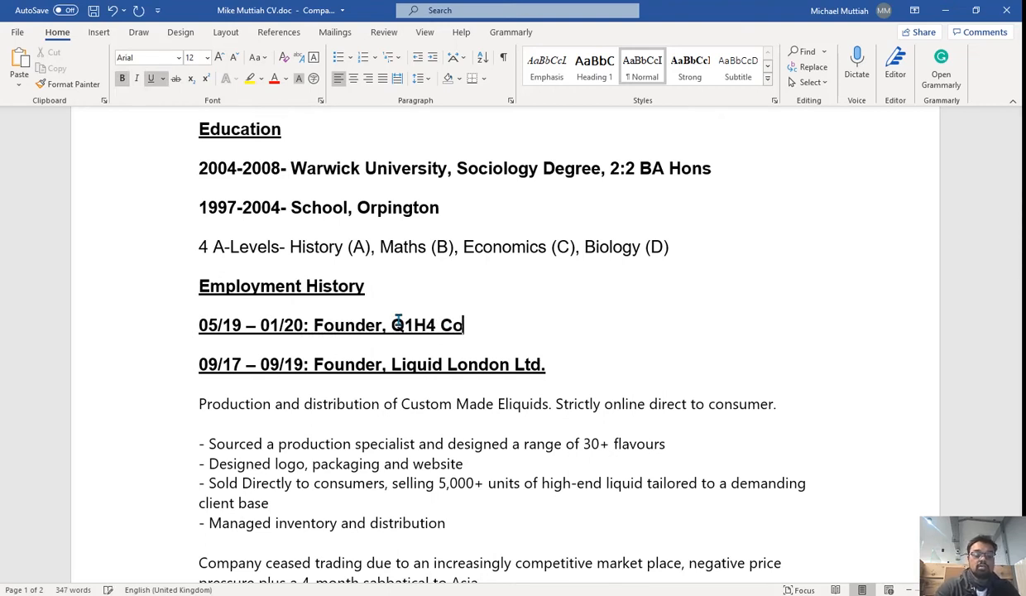
pyautogui.write('nsulting Ltd.')
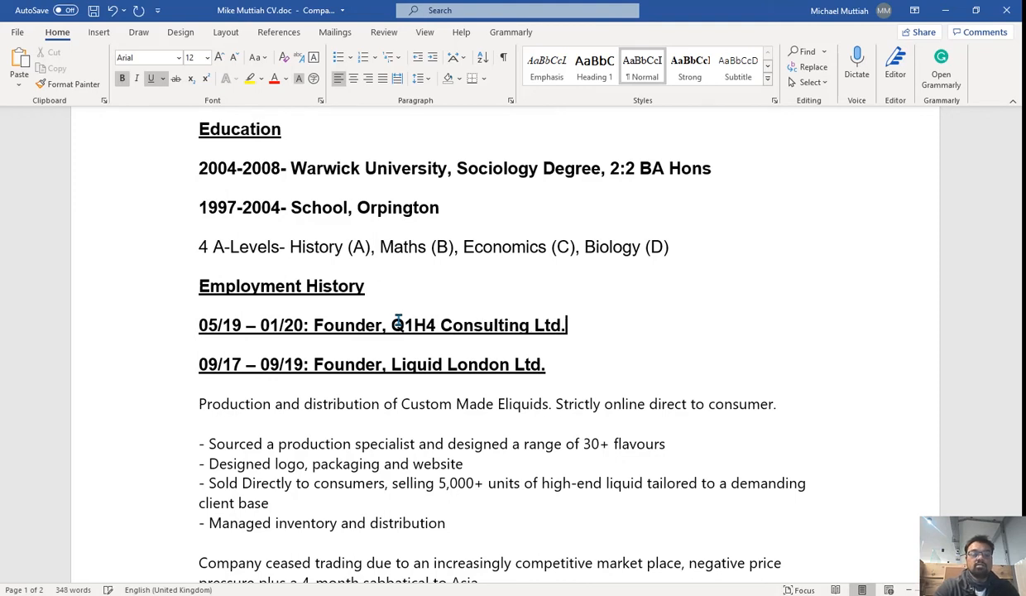
pyautogui.press('Return')
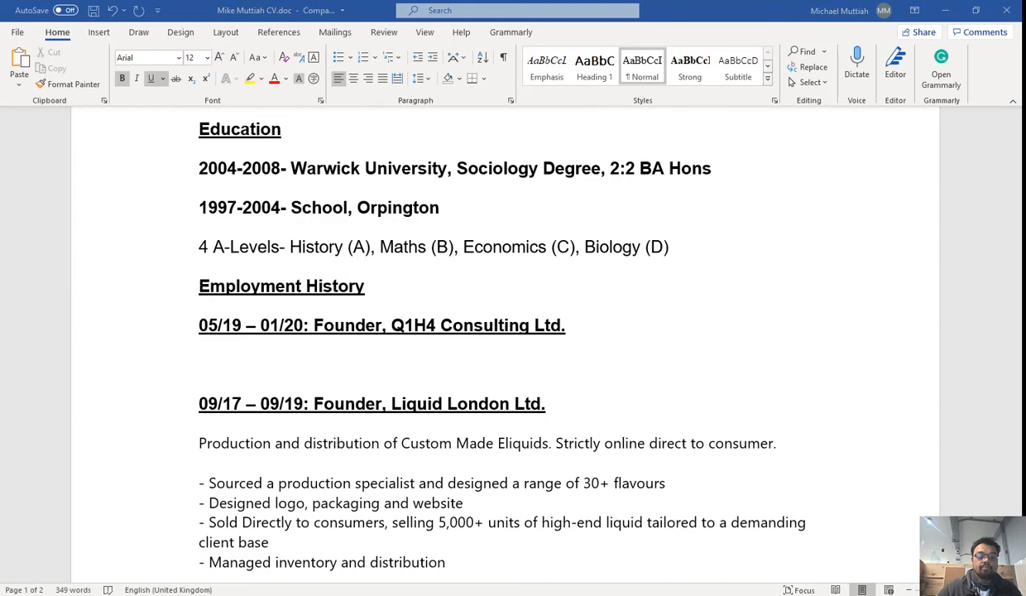
pyautogui.write('Niche consulting company providing Chinese Educational Consultancies roadmaps for launching their coaching revenue streams, which included:  - Identifying client needs - Specifiying Target Market - Screening prospective employees - Designing Coaching Systems - Overseeing Coaching  Company ceased trading as I felt I could better serve international students through my own company Job Ready English.')
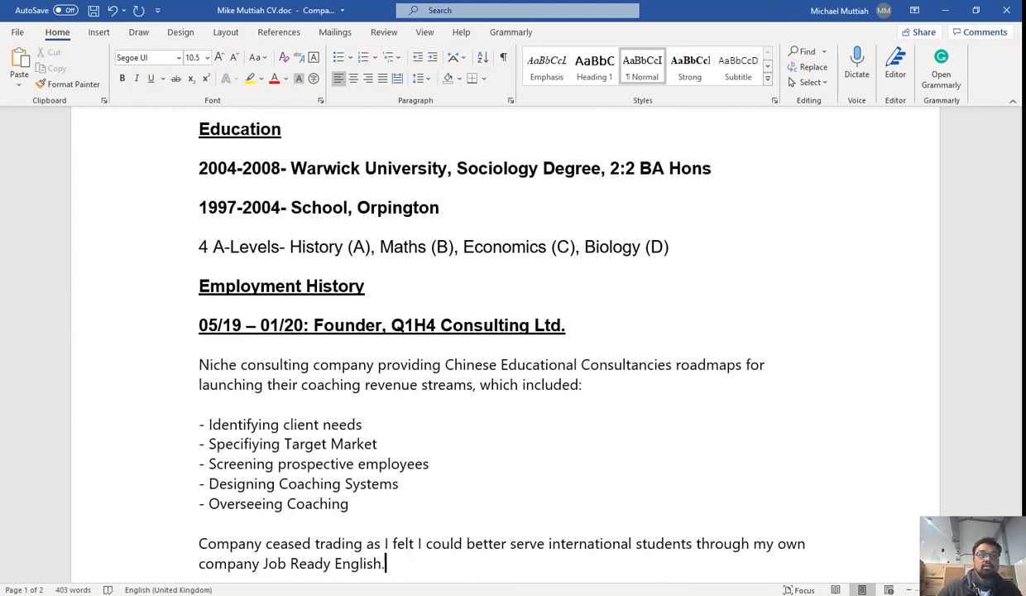
# Add the heading "02/20 – Present: Founder, Job Ready English" as the first entry under Employment History
pyautogui.click(408, 295)
pyautogui.press('Return')
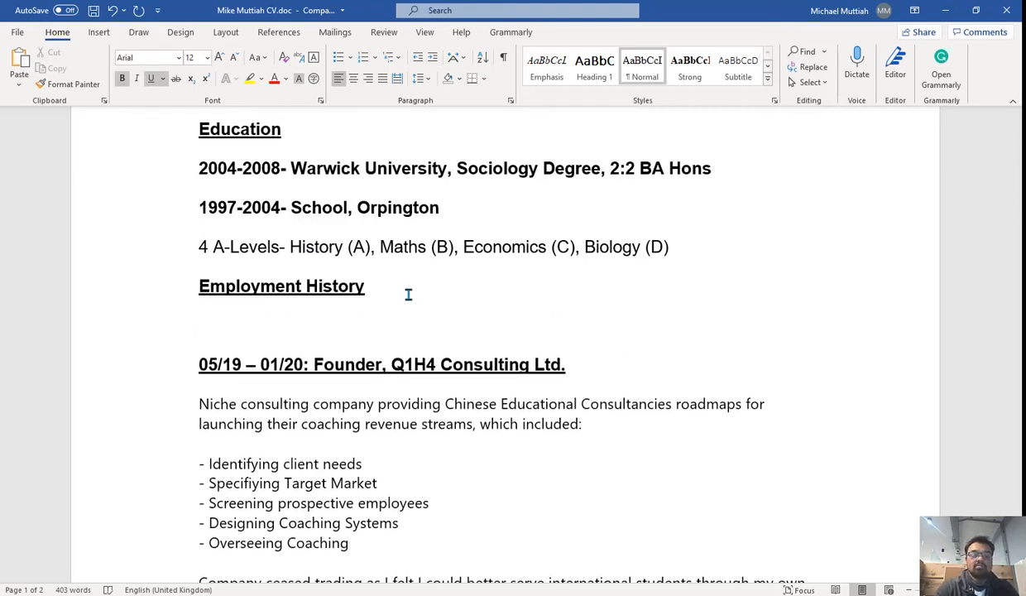
pyautogui.write('02/20')
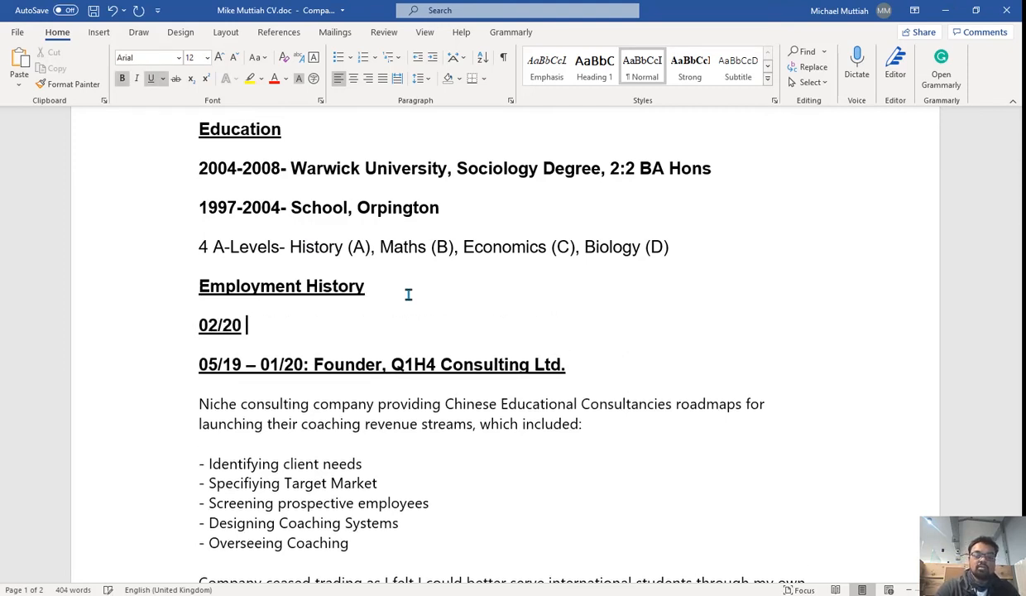
pyautogui.write(' - P')
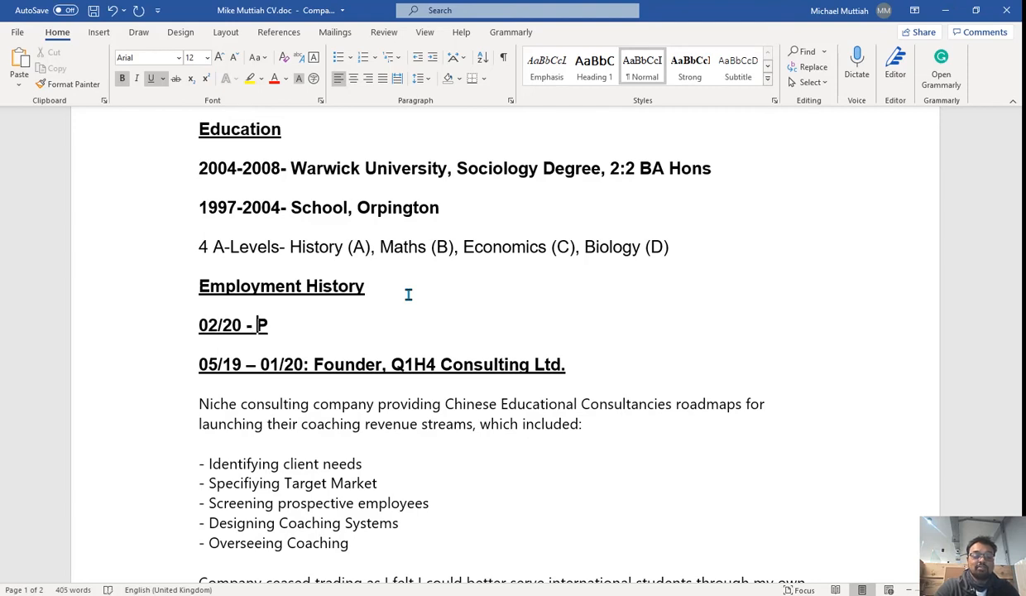
pyautogui.write('resent')
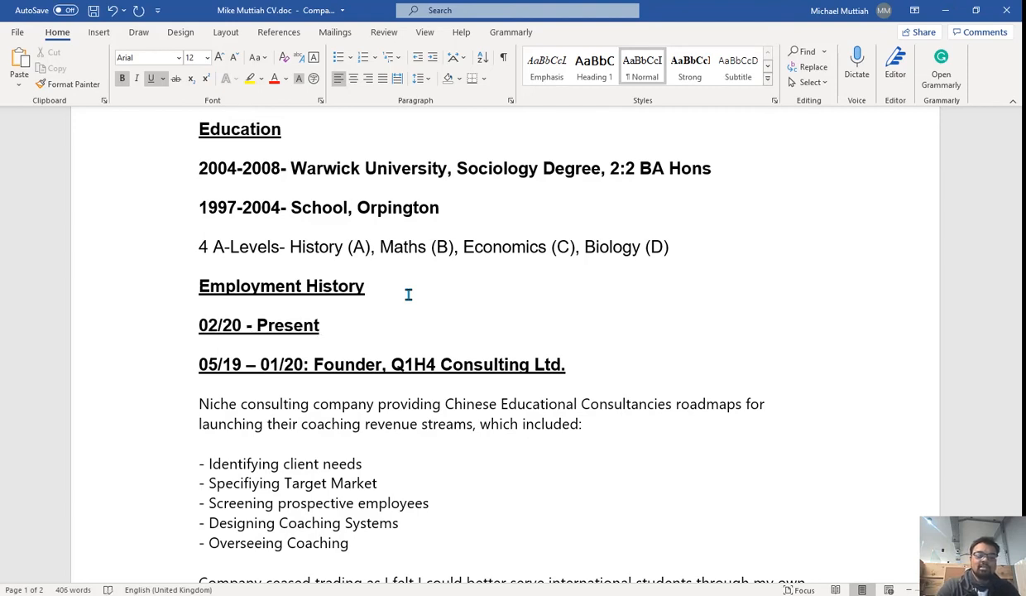
pyautogui.write(': Founder,')
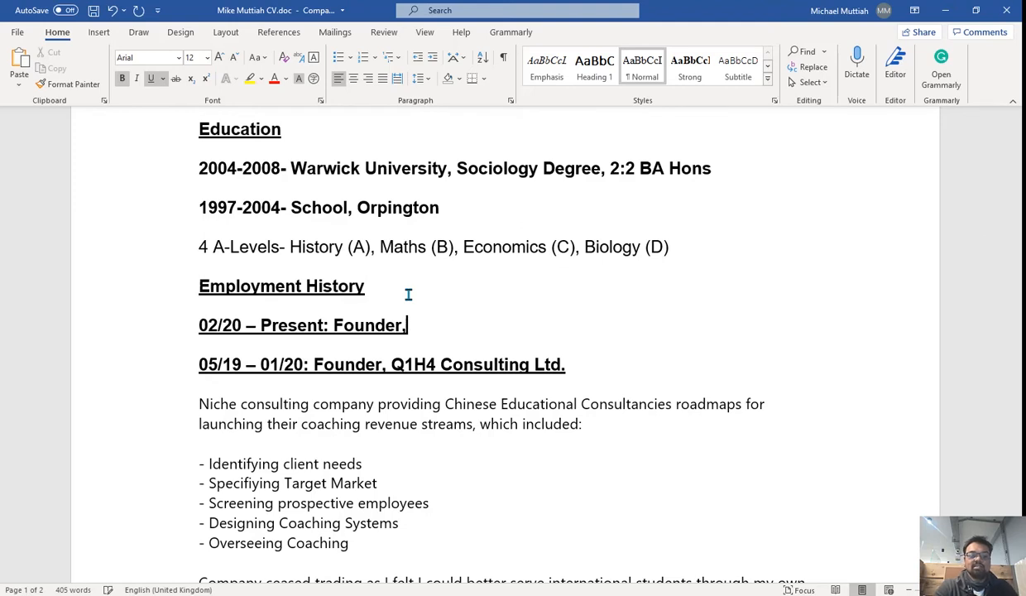
pyautogui.write(' Job Read')
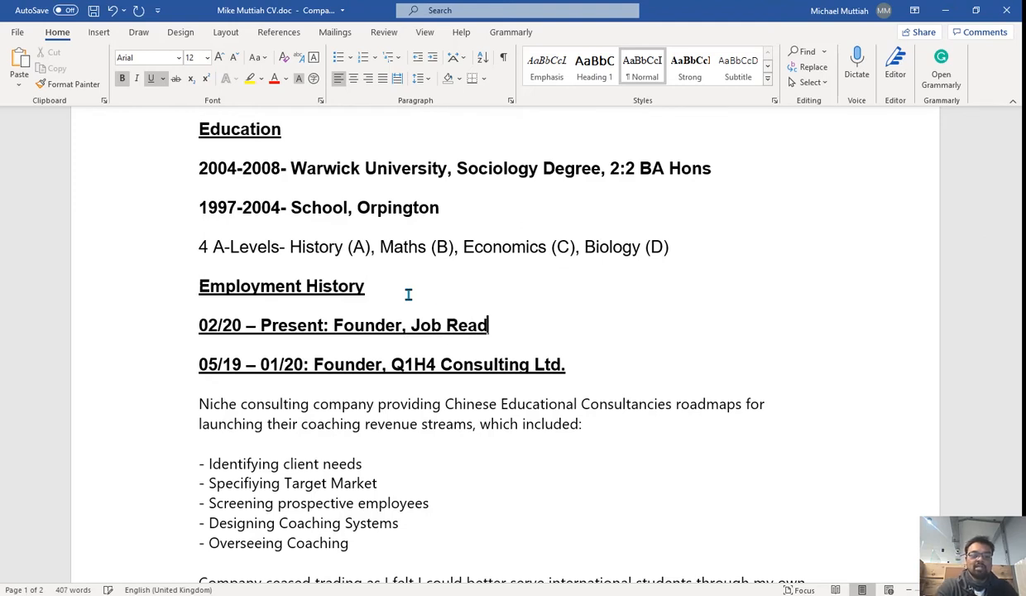
pyautogui.write('y English')
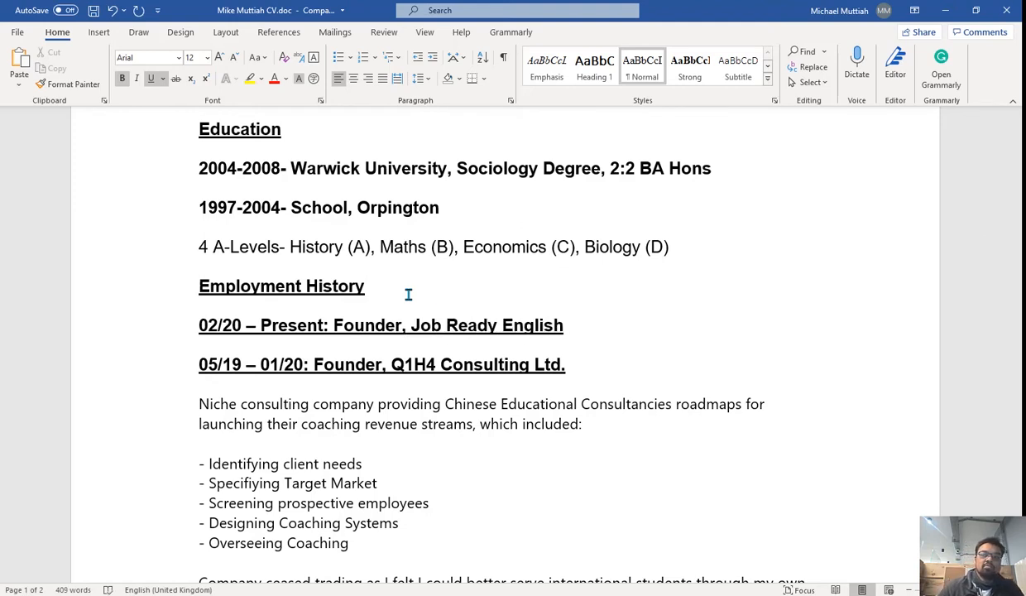
# Look over the updated CV and add a colon at the end of the Job Ready English heading
pyautogui.scroll(-5, 577, 293)
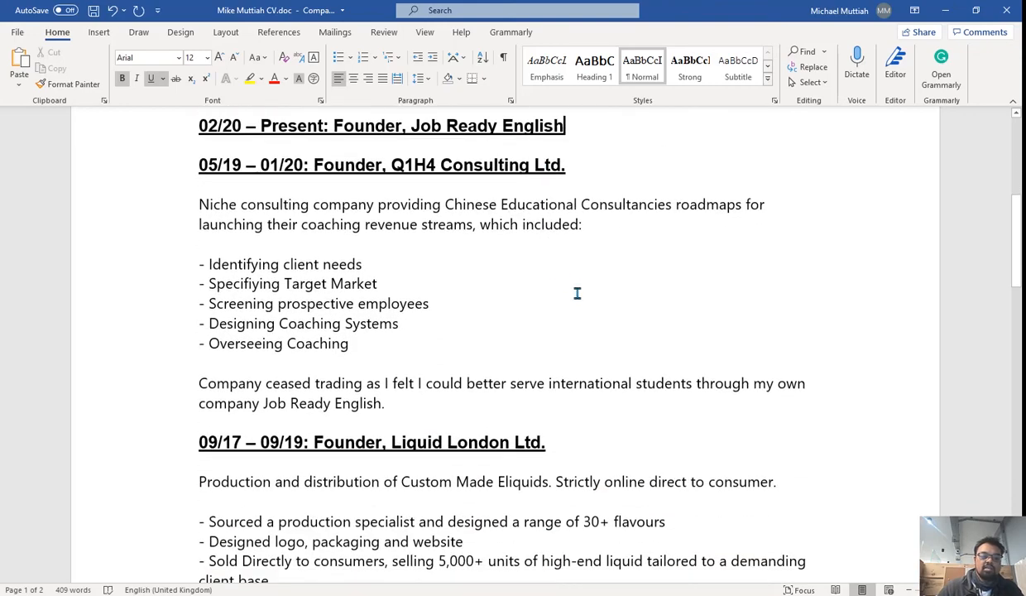
pyautogui.scroll(-7, 576, 293)
pyautogui.scroll(15, 454, 329)
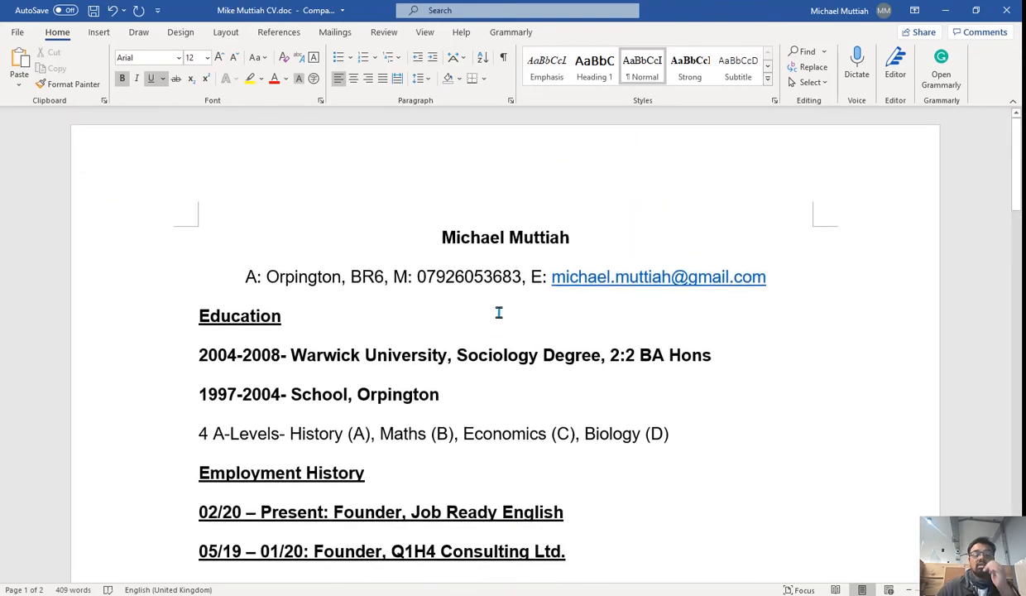
pyautogui.scroll(-7, 519, 303)
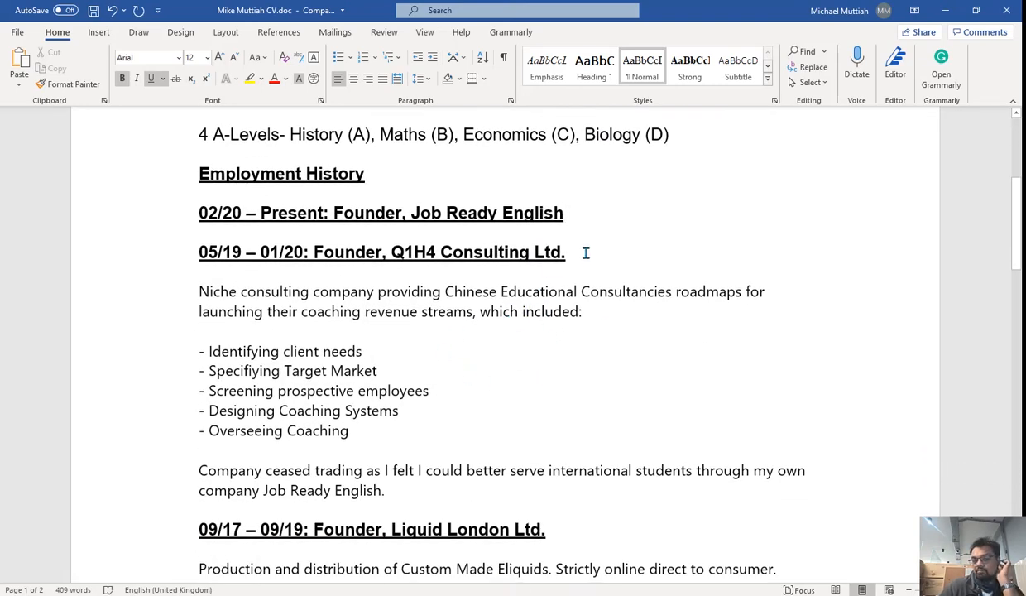
pyautogui.write(':')
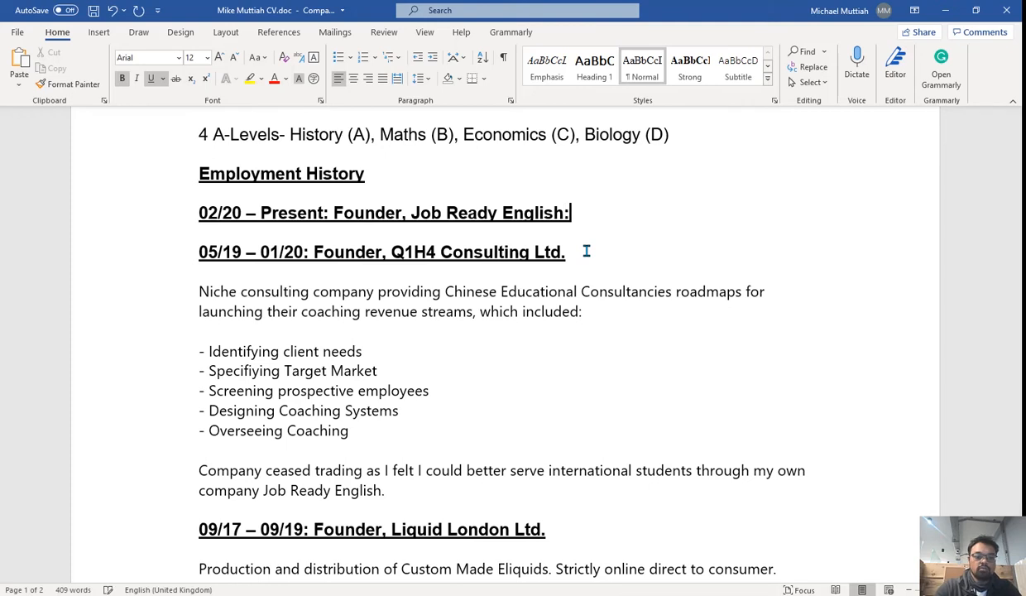
# Remove the colon after Job Ready English and turn the opening line of the Q1H4 Consulting description into a dash bullet
pyautogui.press('Return')
pyautogui.press('Delete')
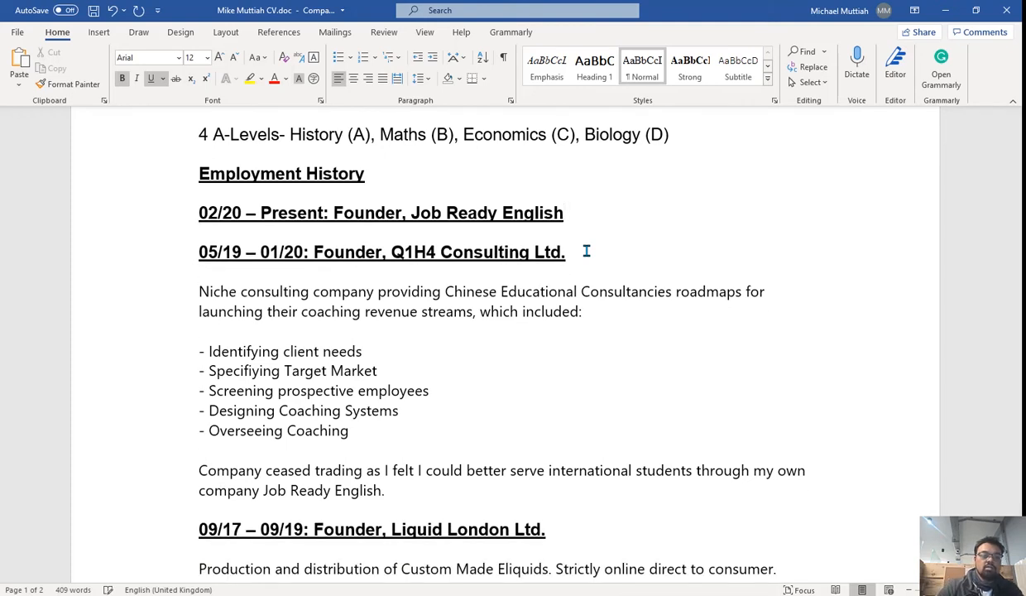
pyautogui.click(589, 245)
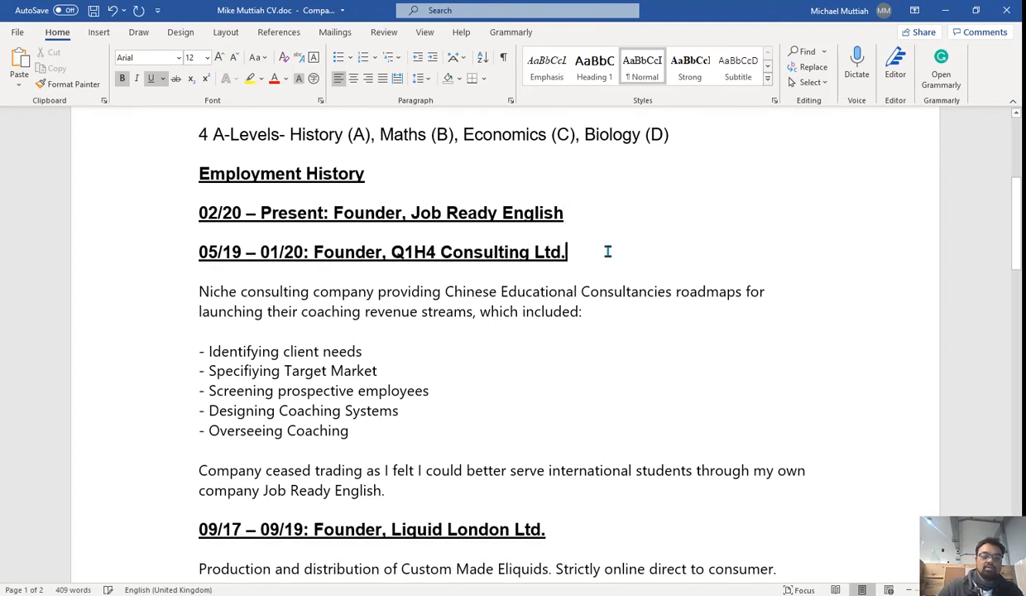
pyautogui.press('Return')
pyautogui.press('Return')
pyautogui.write('-')
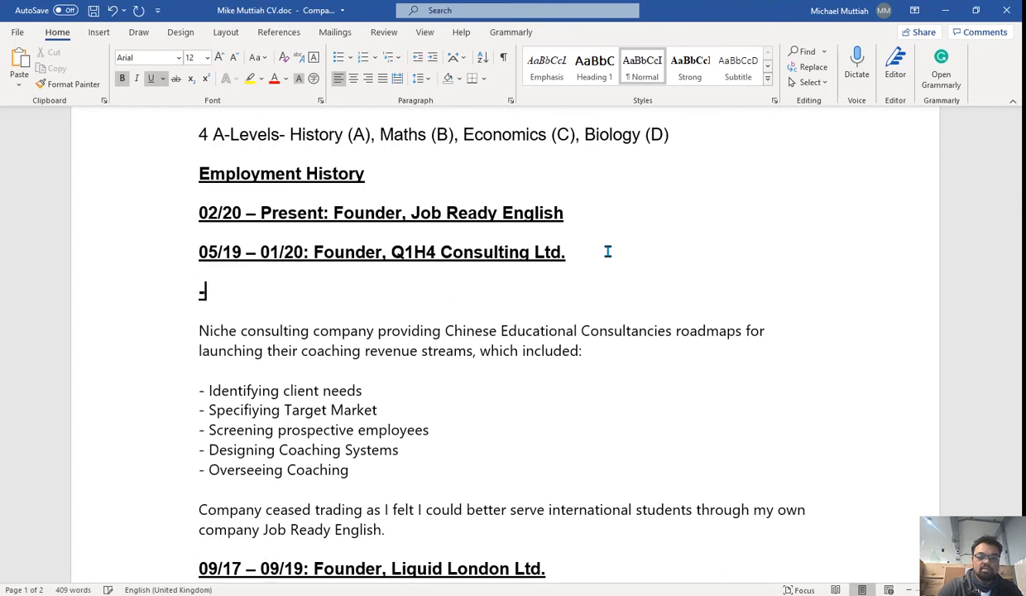
pyautogui.click(200, 330)
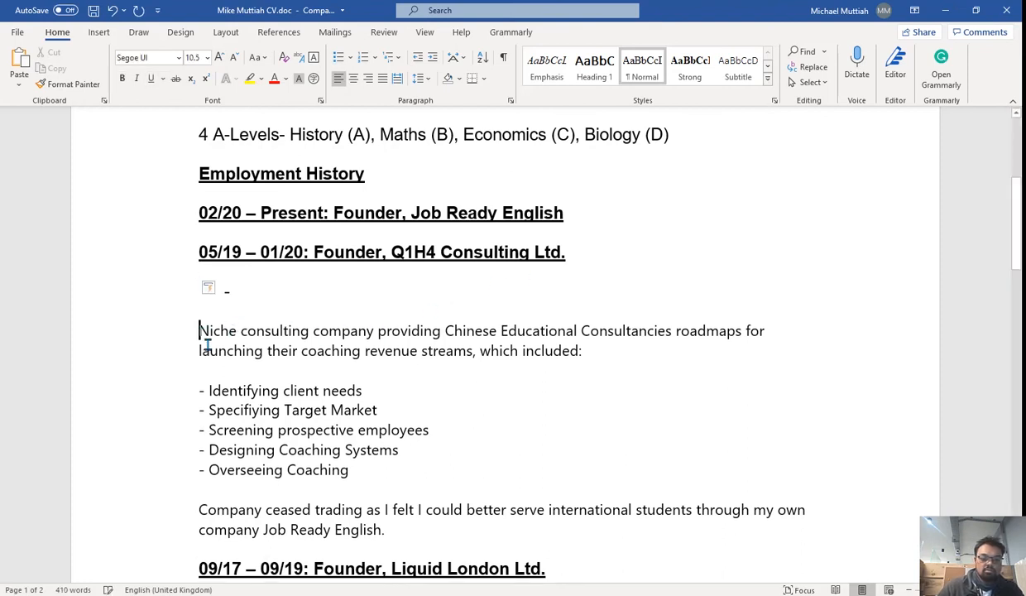
pyautogui.press('BackSpace')
pyautogui.press('BackSpace')
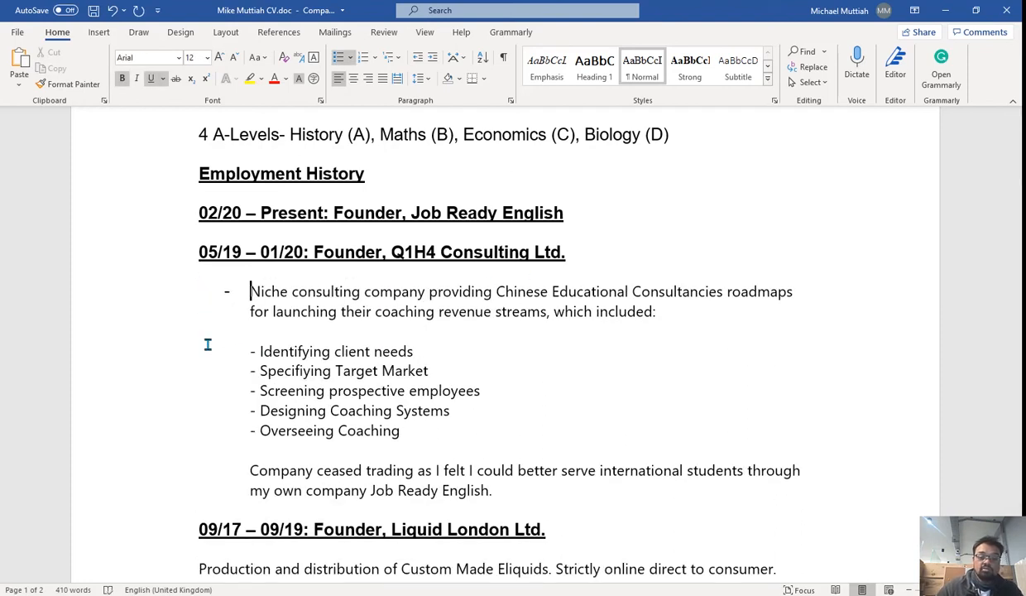
# Replace ", which included:" with a new bullet reading "Identifying client needs, target mark, screening employees and designing coaching system"
pyautogui.moveTo(657, 312); pyautogui.dragTo(551, 312)
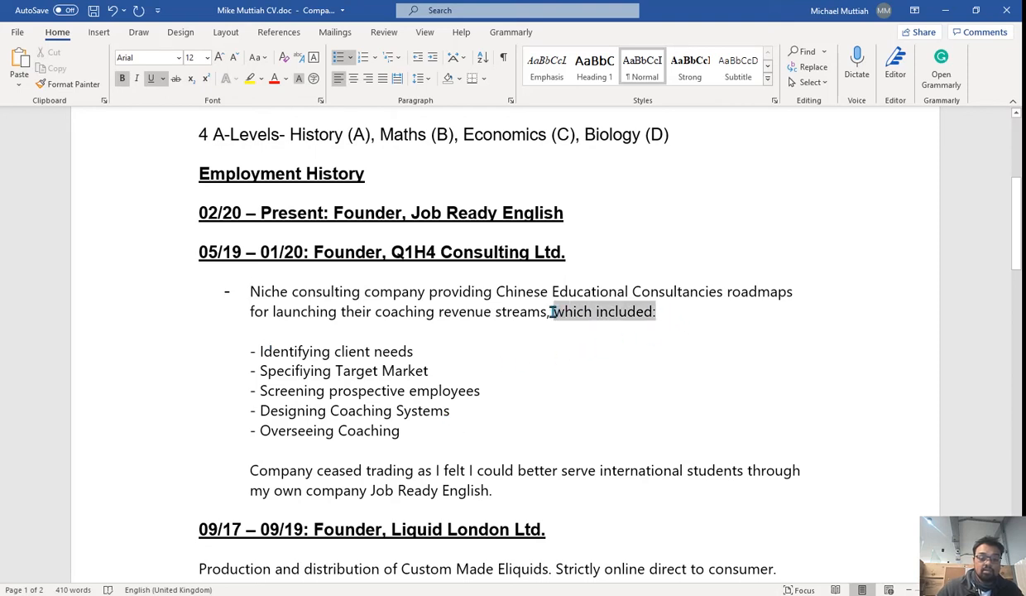
pyautogui.press('BackSpace')
pyautogui.press('Return')
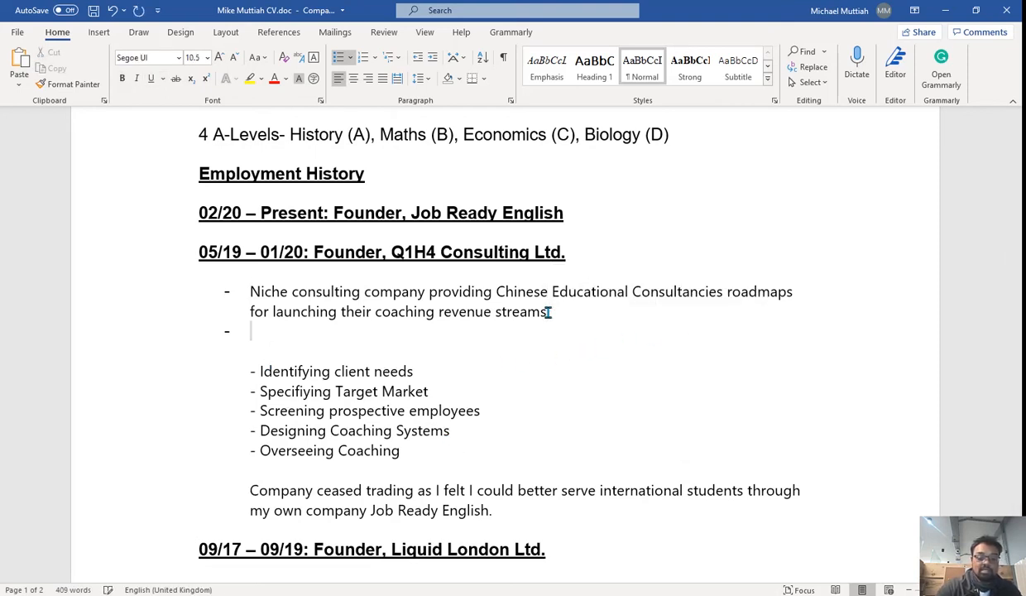
pyautogui.write('Identif')
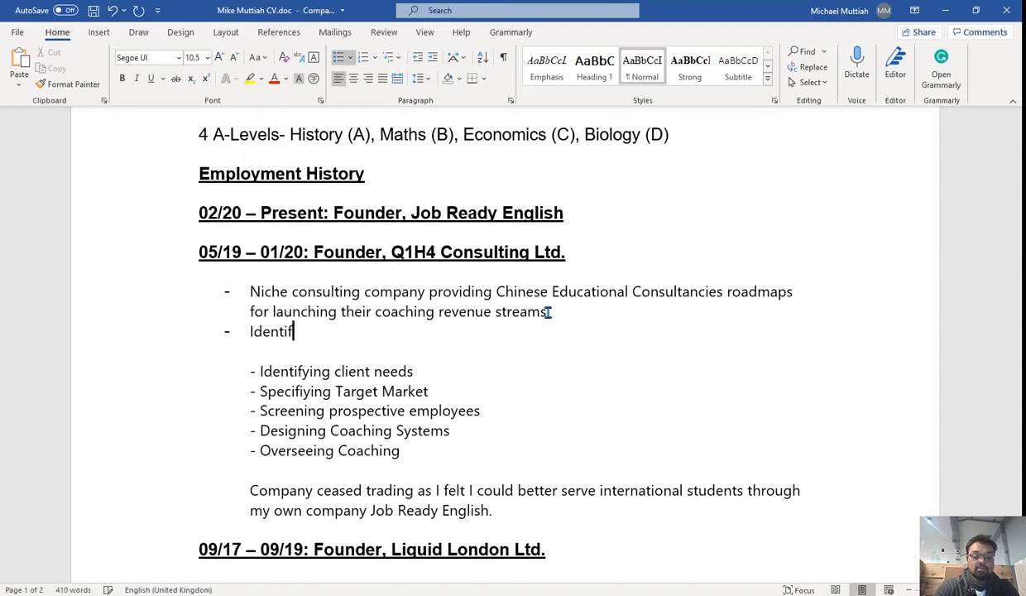
pyautogui.write('ying client need')
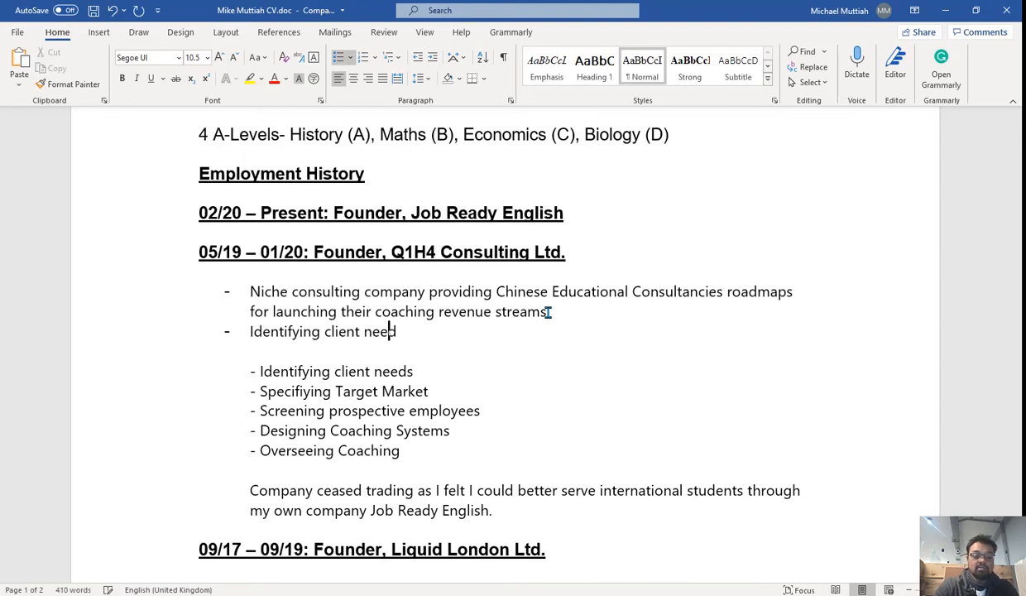
pyautogui.write('s, target ma')
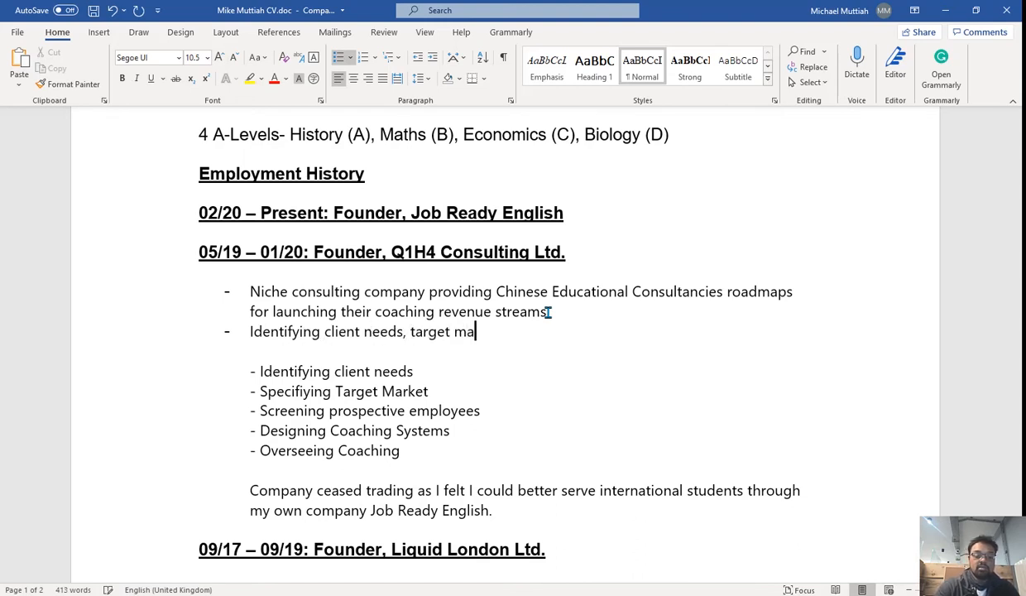
pyautogui.write('rk, screening employe')
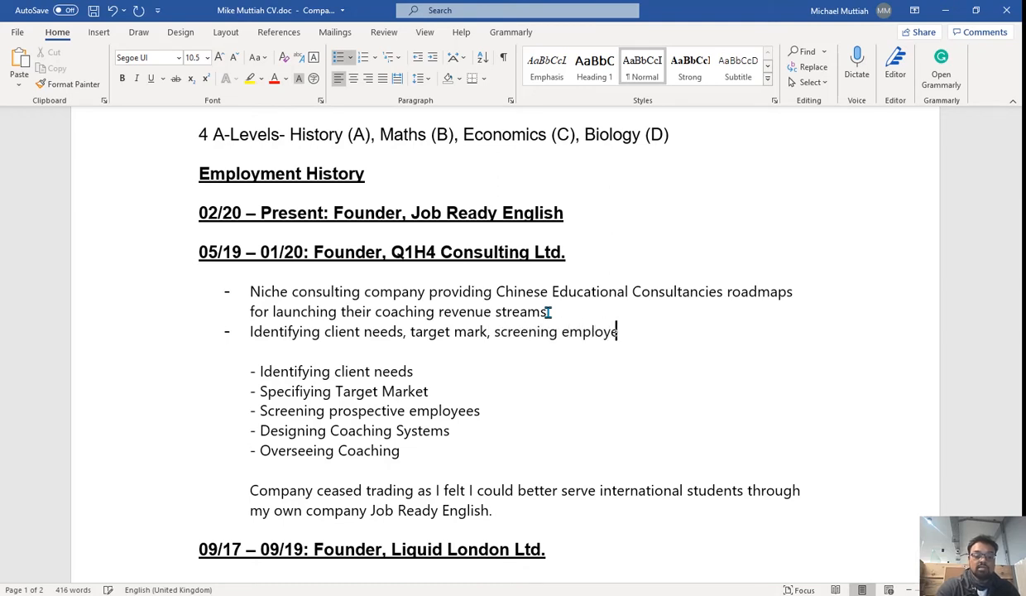
pyautogui.write('es and designi')
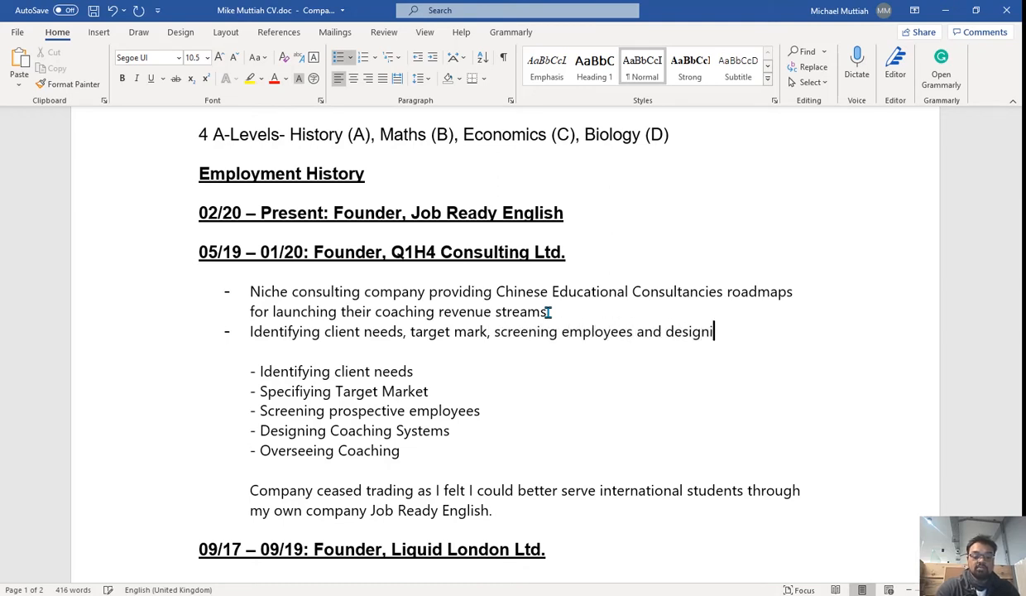
pyautogui.write('ng coaching system')
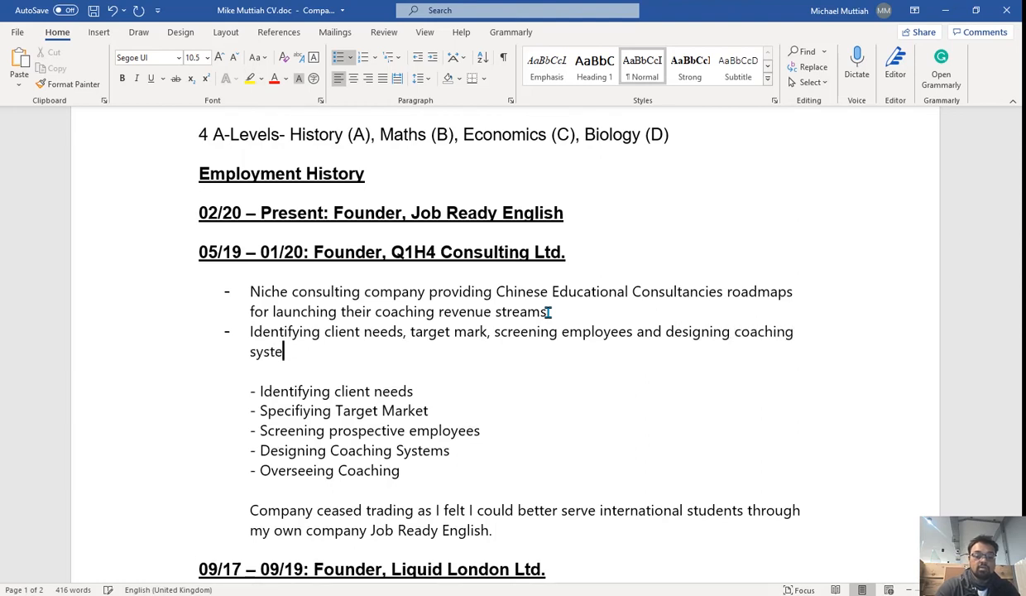
# Add a third Q1H4 Consulting bullet reading "Company was folded to be replaced by Job Ready English"
pyautogui.press('Return')
pyautogui.write('Coa')
pyautogui.write('mpan')
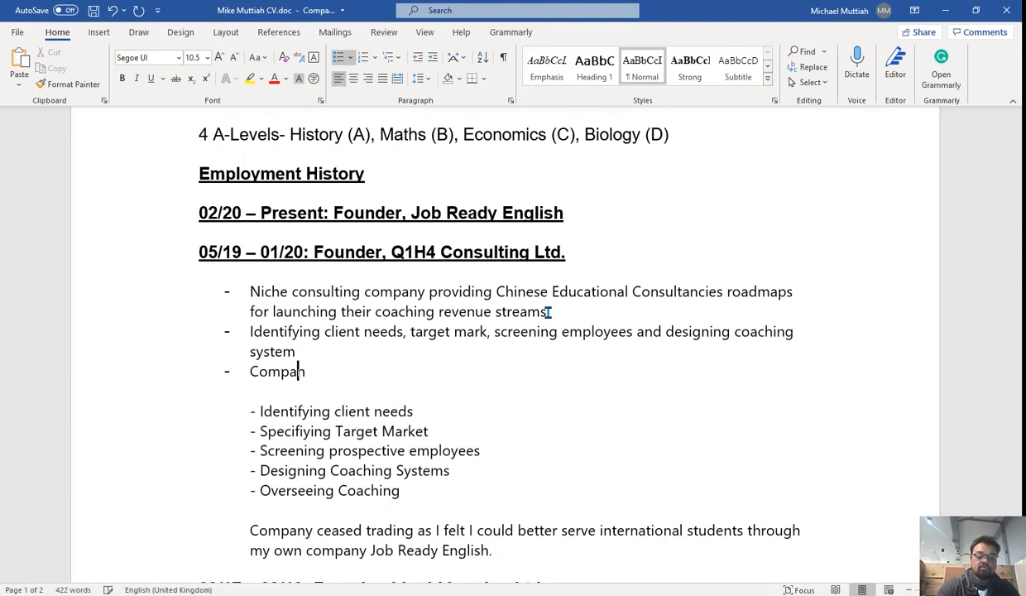
pyautogui.write('y was go')
pyautogui.press('BackSpace')
pyautogui.press('BackSpace')
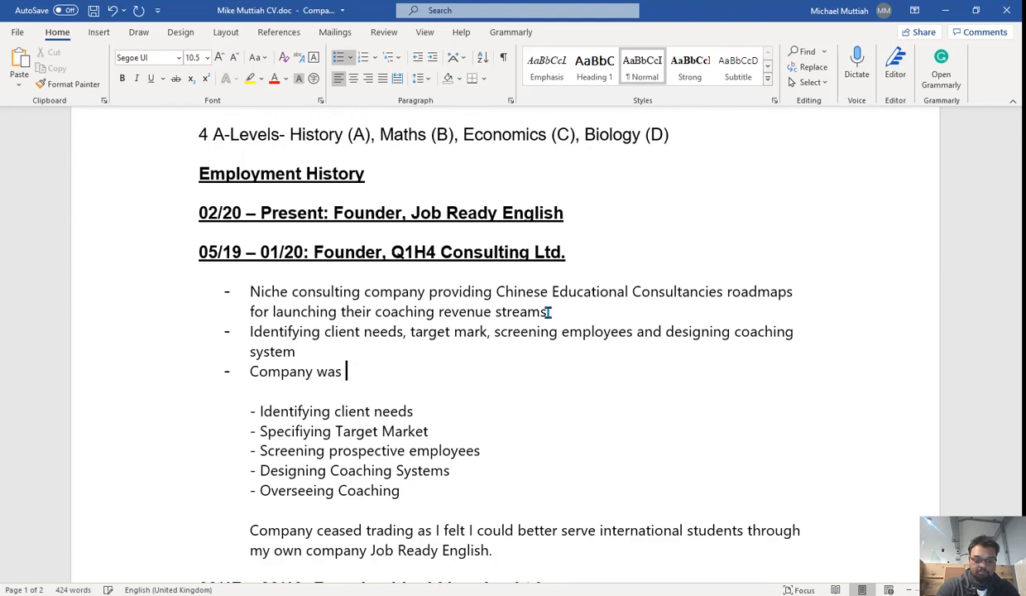
pyautogui.write('folded to be rewpla')
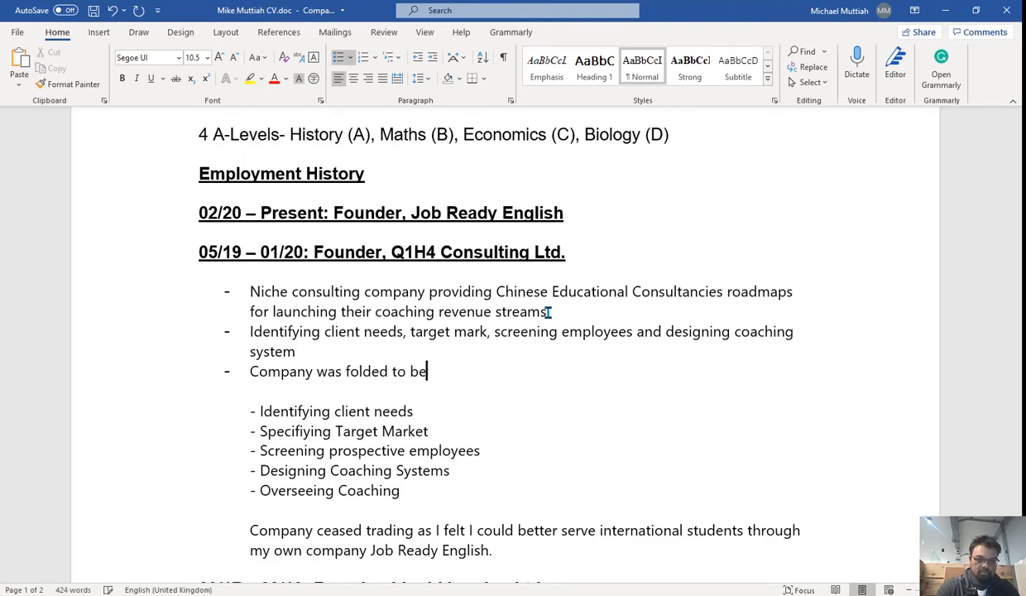
pyautogui.press('BackSpace')
pyautogui.press('BackSpace')
pyautogui.press('BackSpace')
pyautogui.press('BackSpace')
pyautogui.write('pl')
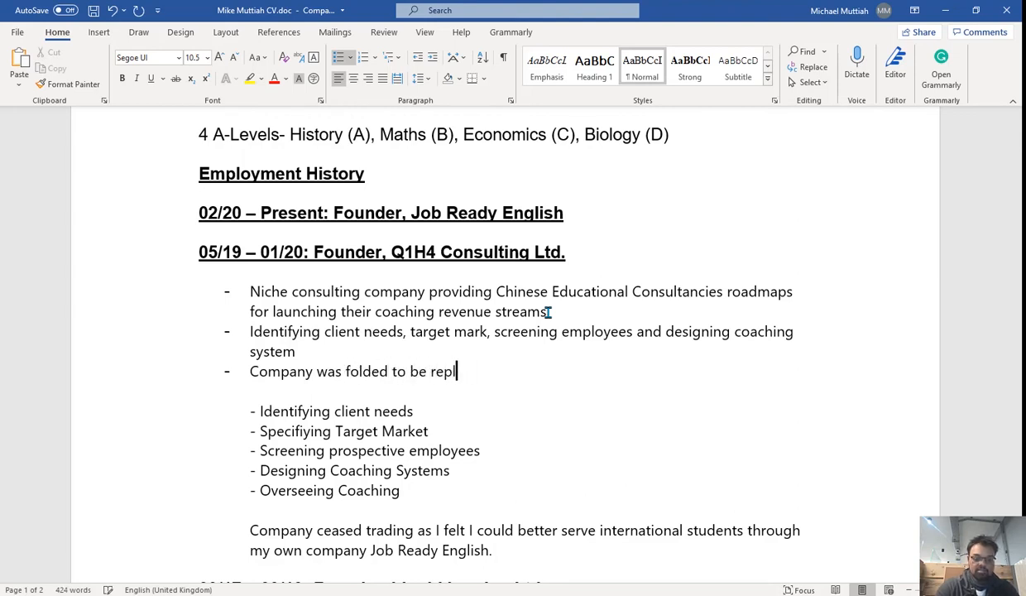
pyautogui.write('aced by Job')
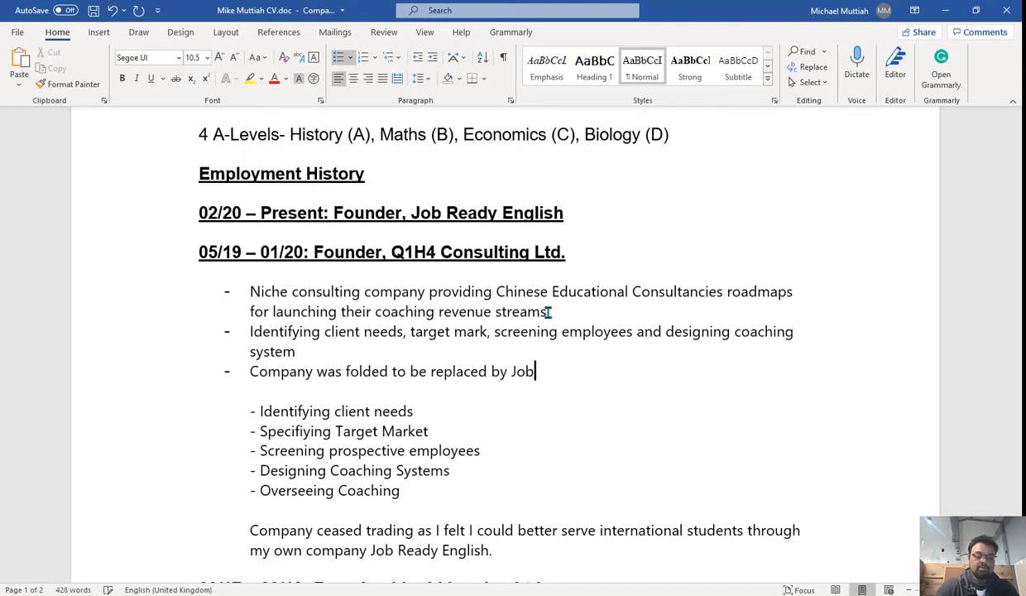
pyautogui.write(' Ready Englusg')
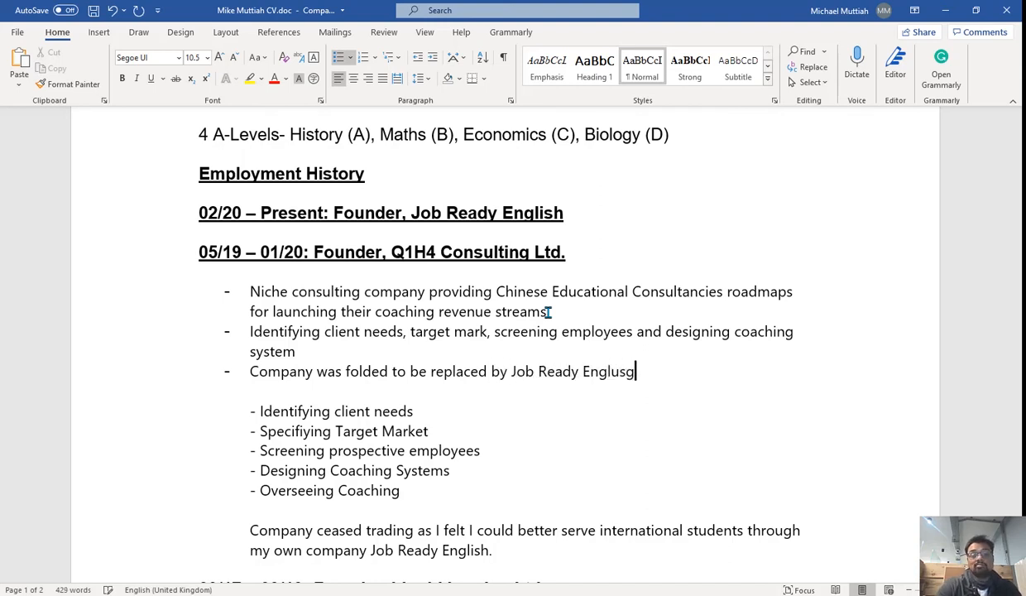
pyautogui.press('BackSpace')
pyautogui.write('h')
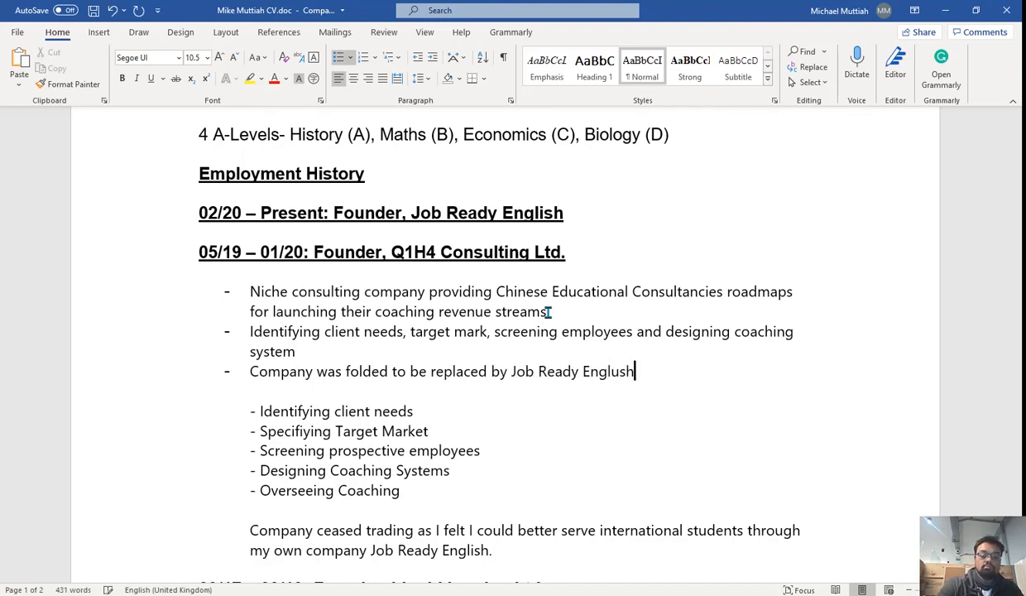
# Delete the old five-item list and the ceased-trading paragraph left below the new Q1H4 Consulting bullets
pyautogui.scroll(-4, 614, 414)
pyautogui.moveTo(493, 350); pyautogui.dragTo(218, 211)
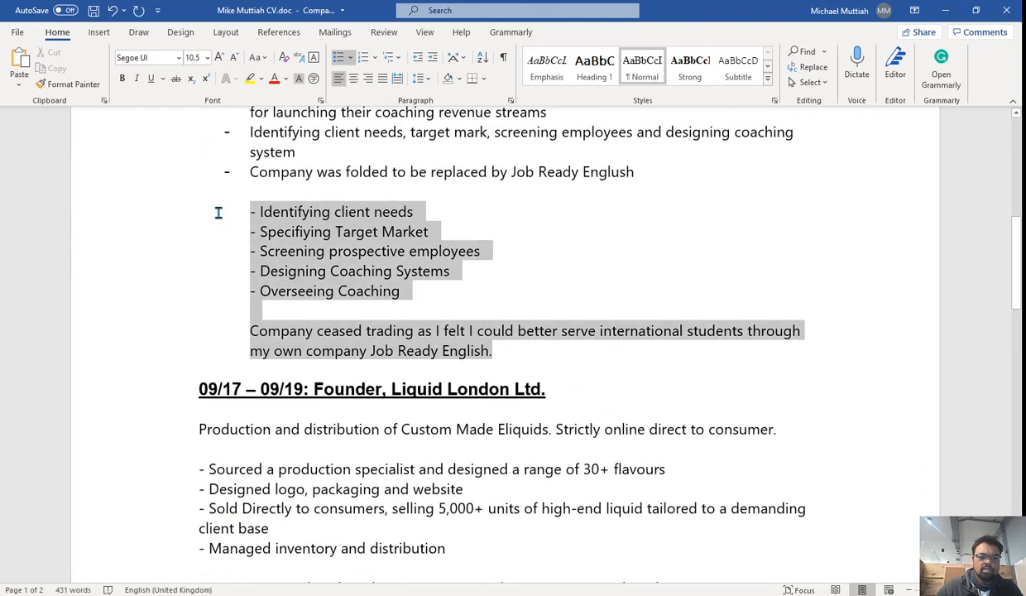
pyautogui.press('BackSpace')
pyautogui.press('BackSpace')
pyautogui.press('BackSpace')
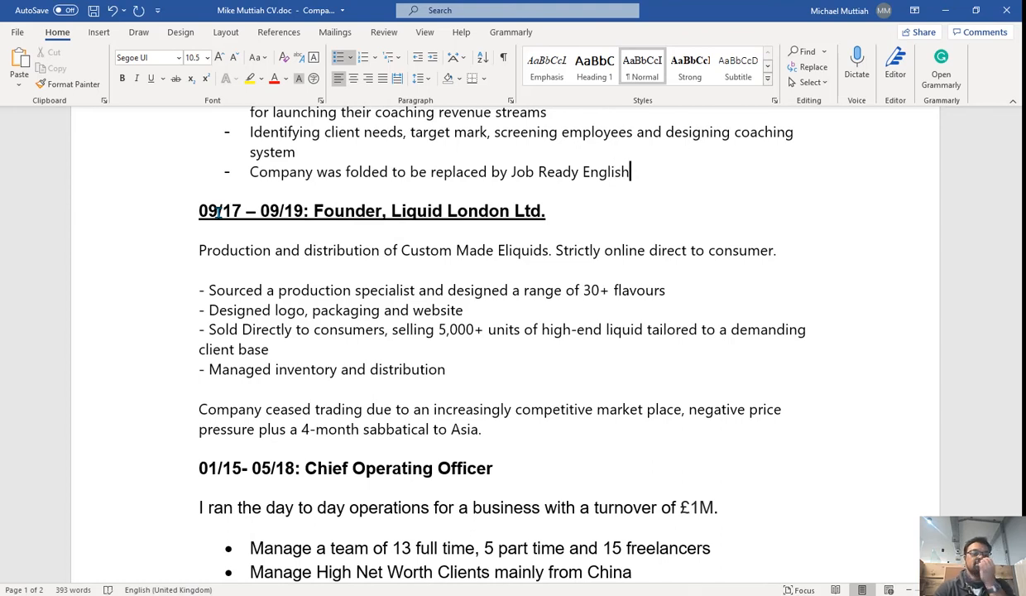
# Turn the Liquid London production and distribution line and the "Sourced a production specialist" line into consecutive dash bullets
pyautogui.click(200, 250)
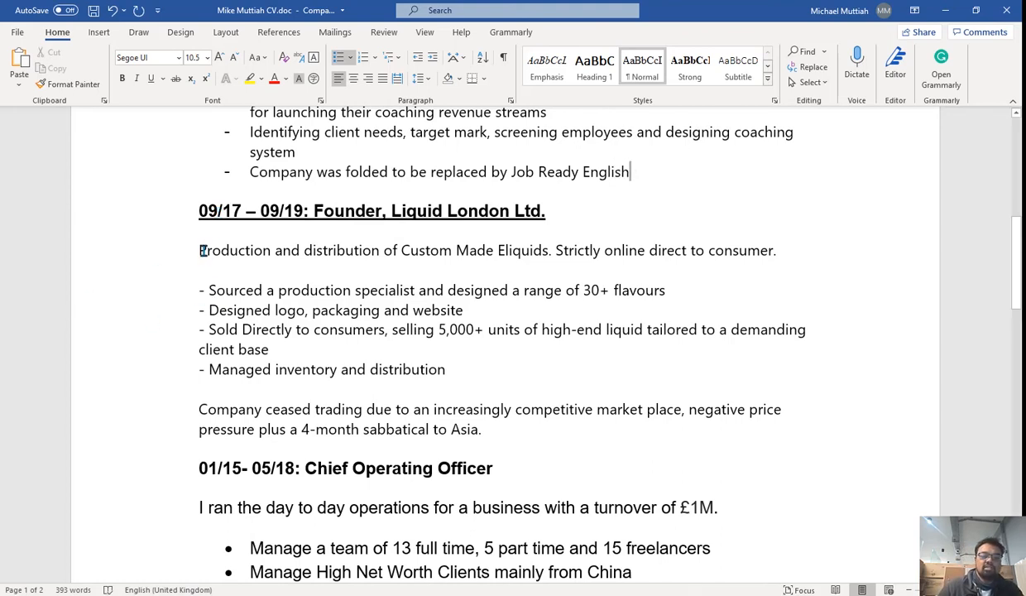
pyautogui.write('-')
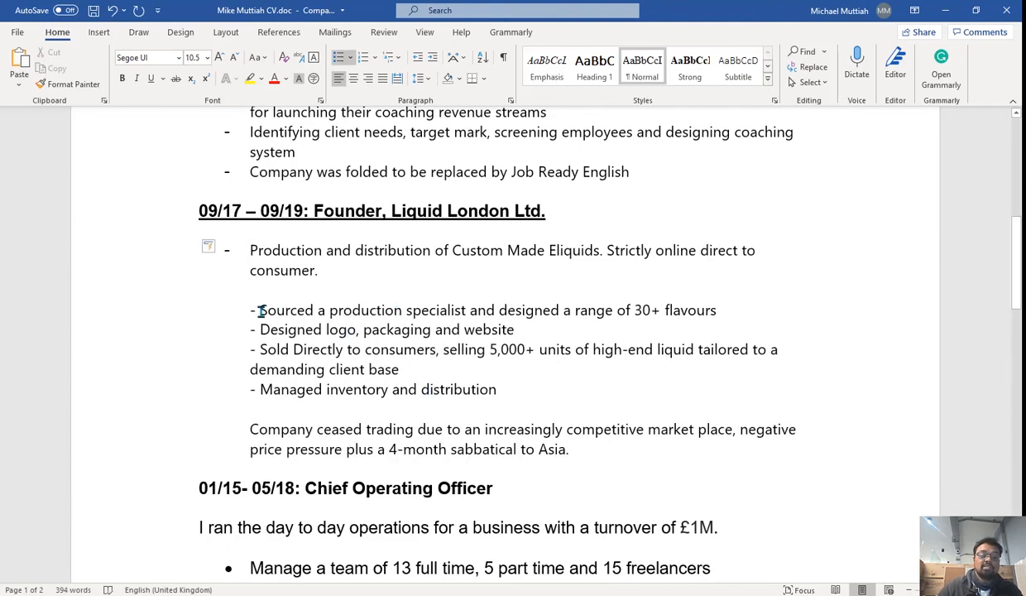
pyautogui.click(260, 310)
pyautogui.press('BackSpace')
pyautogui.press('BackSpace')
pyautogui.press('BackSpace')
pyautogui.press('BackSpace')
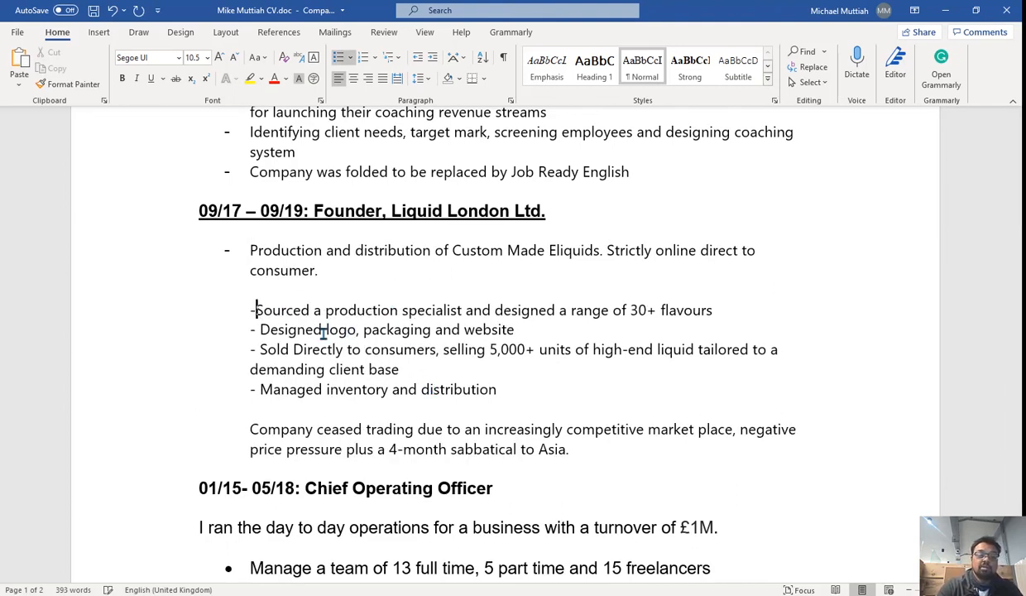
pyautogui.press('Return')
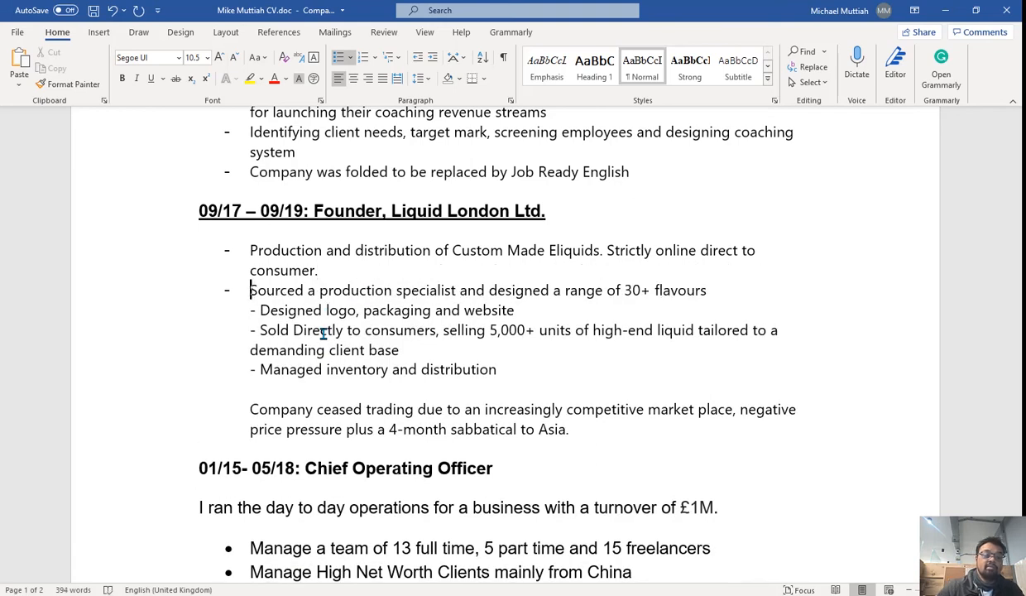
# Delete the "Designed logo, packaging and website" line and make the "Sold Directly to consumers" line its own dash bullet
pyautogui.moveTo(513, 311); pyautogui.dragTo(248, 310)
pyautogui.press('BackSpace')
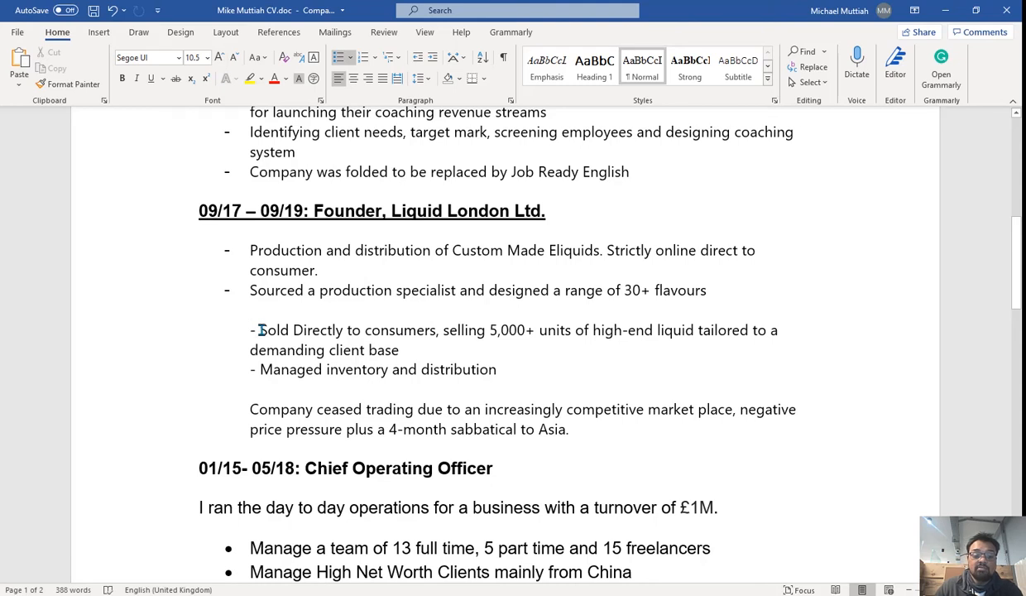
pyautogui.click(259, 329)
pyautogui.press('BackSpace')
pyautogui.press('BackSpace')
pyautogui.press('BackSpace')
pyautogui.press('BackSpace')
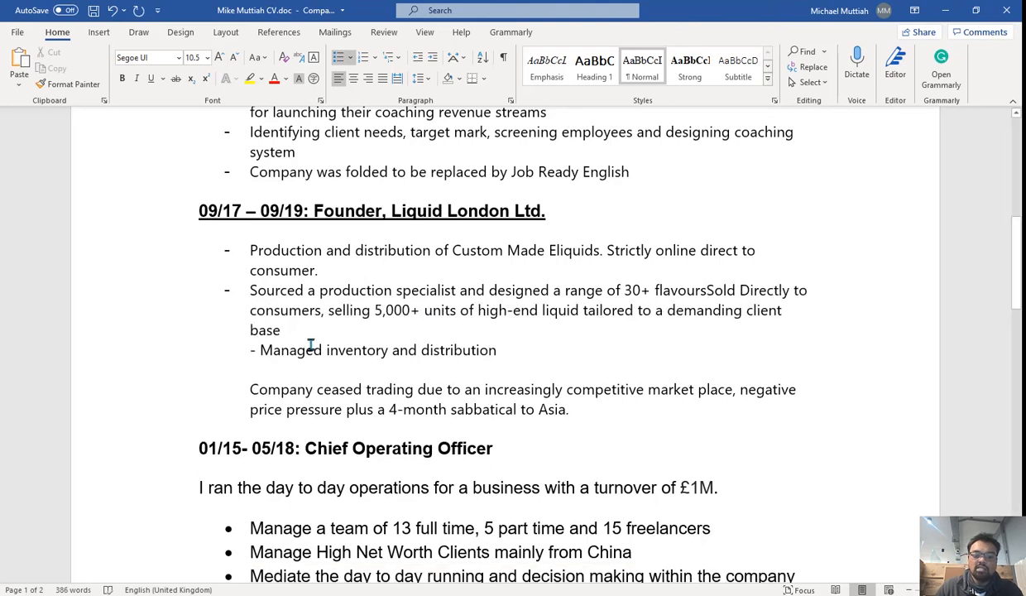
pyautogui.press('Return')
# Delete the "Managed inventory and distribution" line and make the Liquid London ceased-trading paragraph the last dash bullet
pyautogui.moveTo(507, 350); pyautogui.dragTo(242, 350)
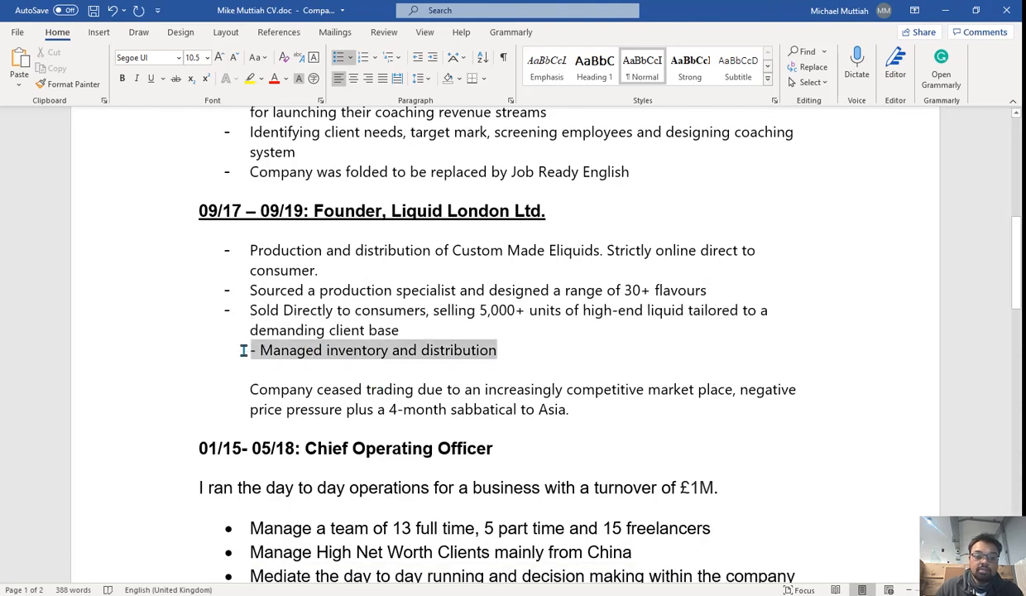
pyautogui.press('BackSpace')
pyautogui.click(251, 389)
pyautogui.press('BackSpace')
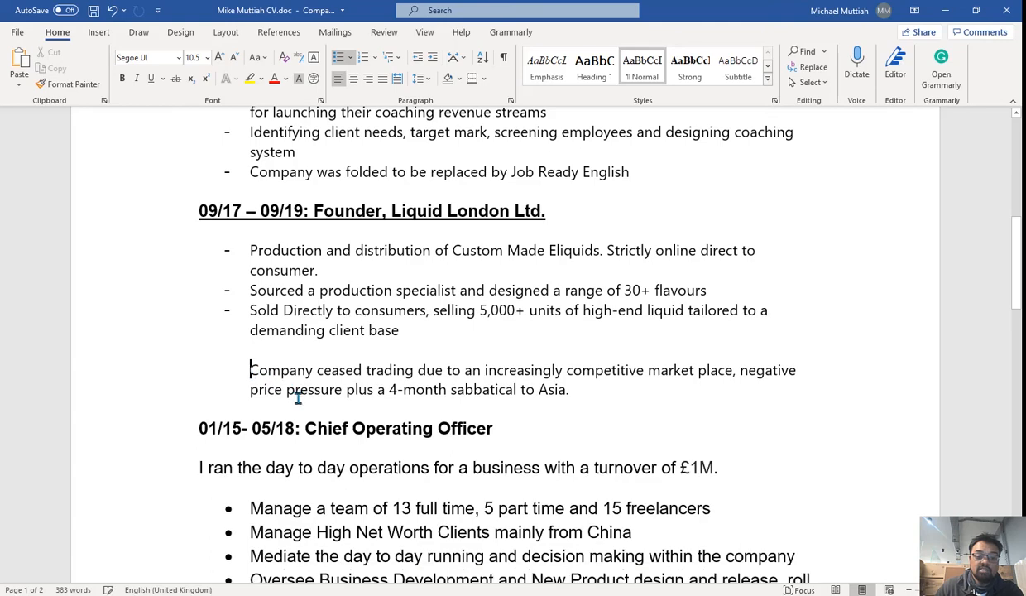
pyautogui.press('BackSpace')
pyautogui.press('BackSpace')
pyautogui.press('Return')
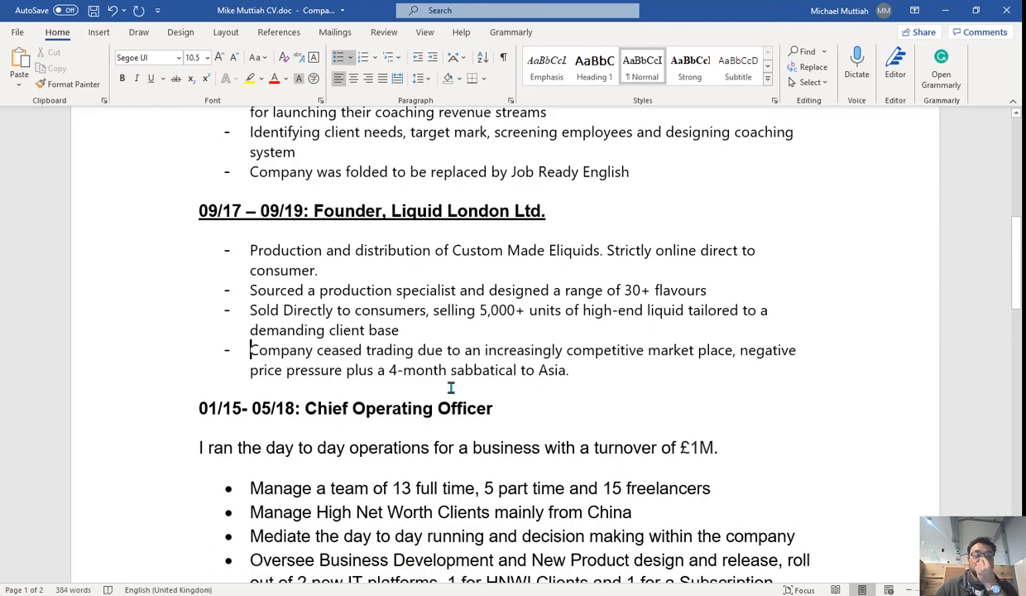
# Set the text of the whole CV to Arial, size 12
pyautogui.hotkey('ctrl', 'a')
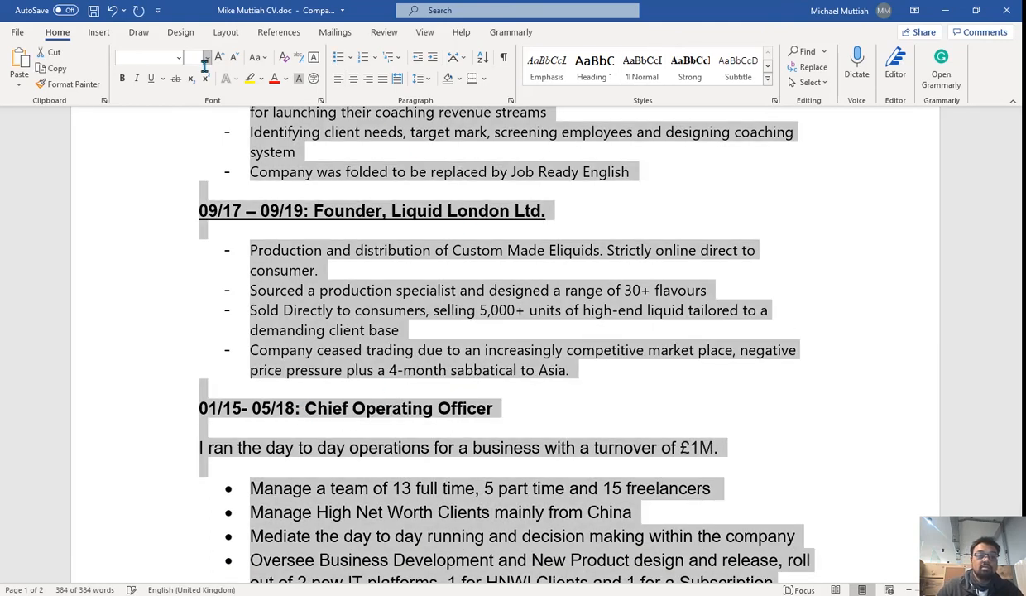
pyautogui.click(177, 57)
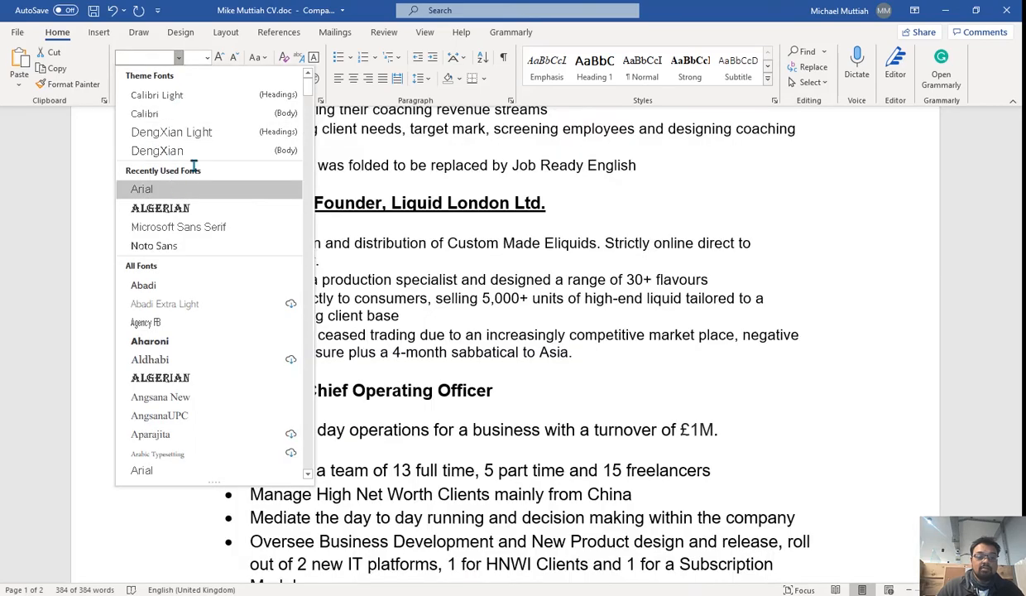
pyautogui.click(174, 189)
pyautogui.click(207, 57)
pyautogui.click(197, 134)
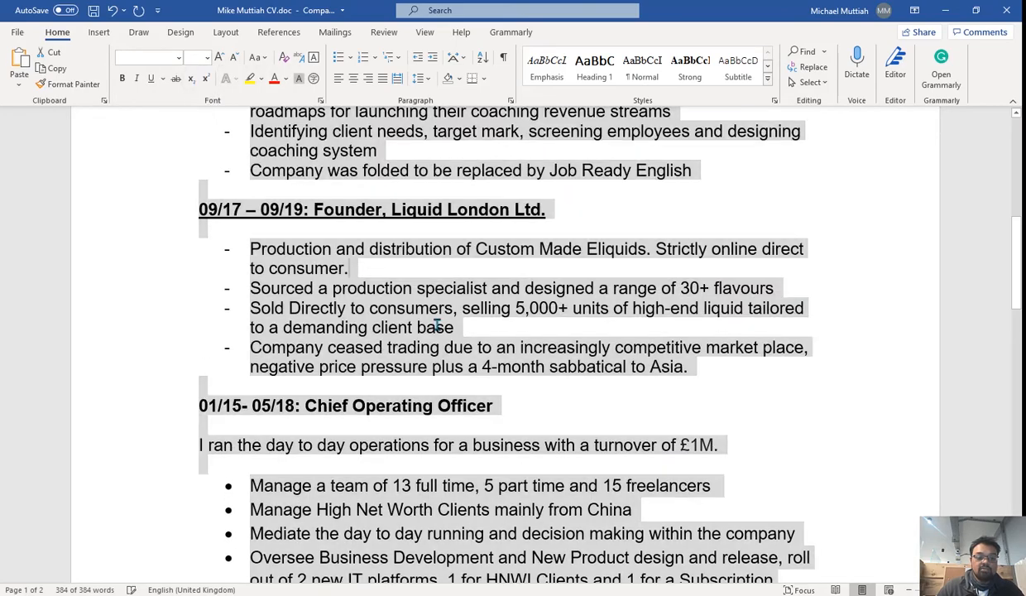
pyautogui.click(490, 358)
pyautogui.scroll(-9, 492, 360)
pyautogui.scroll(3, 491, 359)
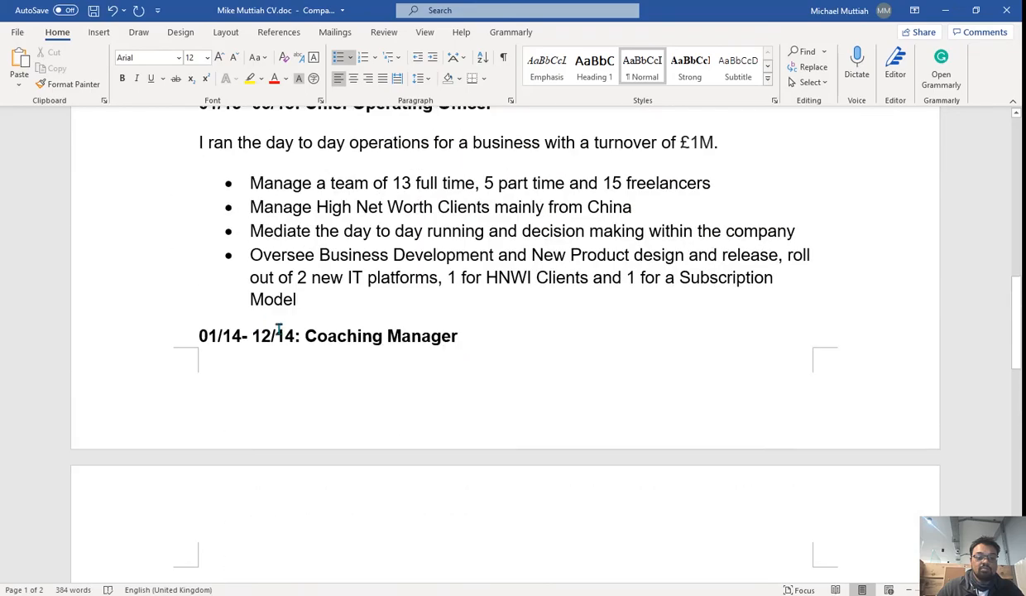
# Insert a page break before the "01/14- 12/14: Coaching Manager" heading so that it starts on the second page
pyautogui.click(193, 339)
pyautogui.hotkey('ctrl', 'Return')
pyautogui.scroll(-8, 435, 359)
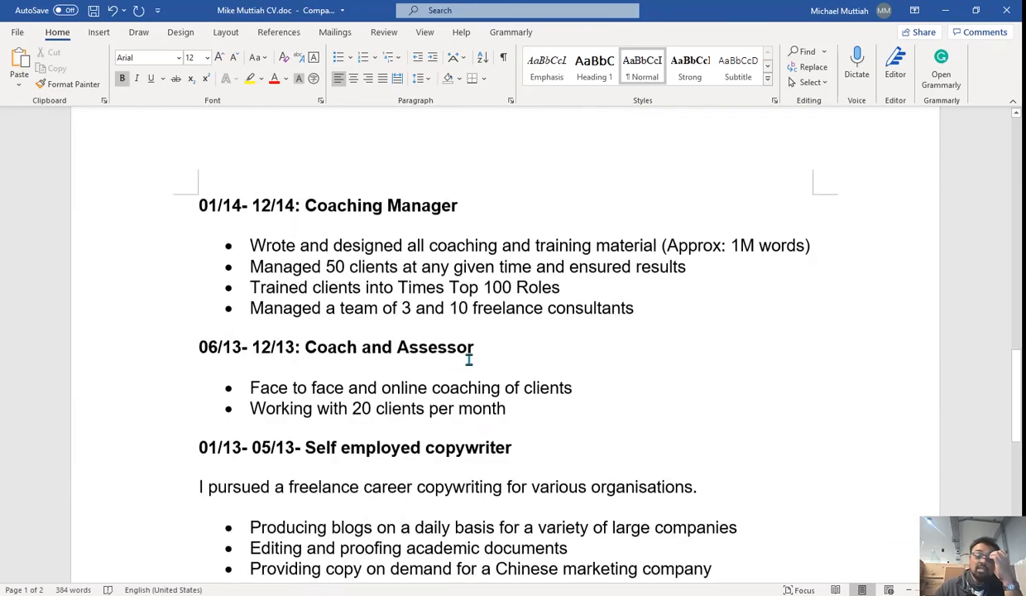
# Remove one blank line above the "Skills and Interests" heading, below the Sales Executive bullets
pyautogui.scroll(15, 486, 359)
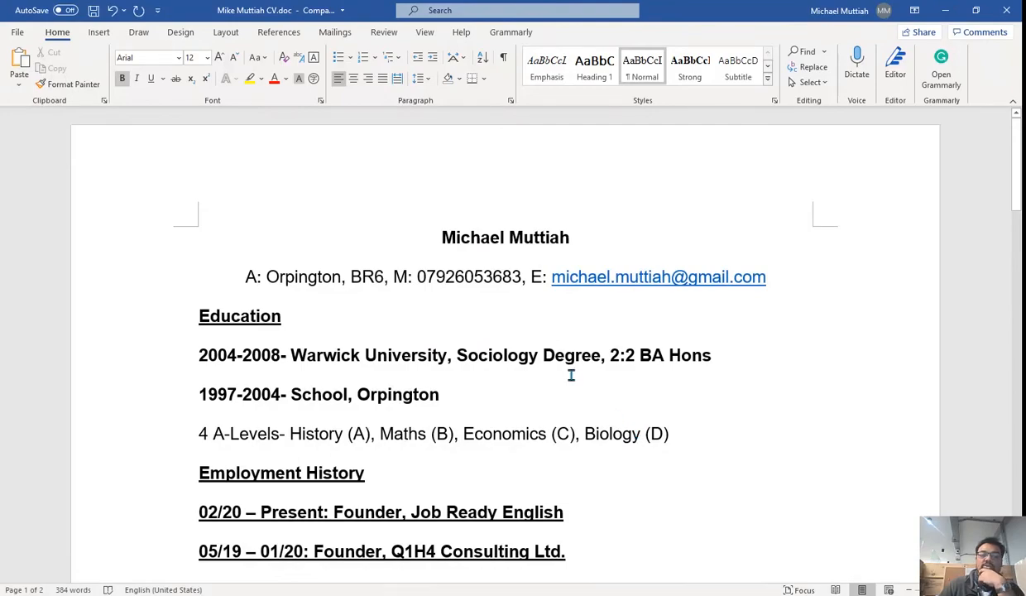
pyautogui.scroll(-15, 571, 375)
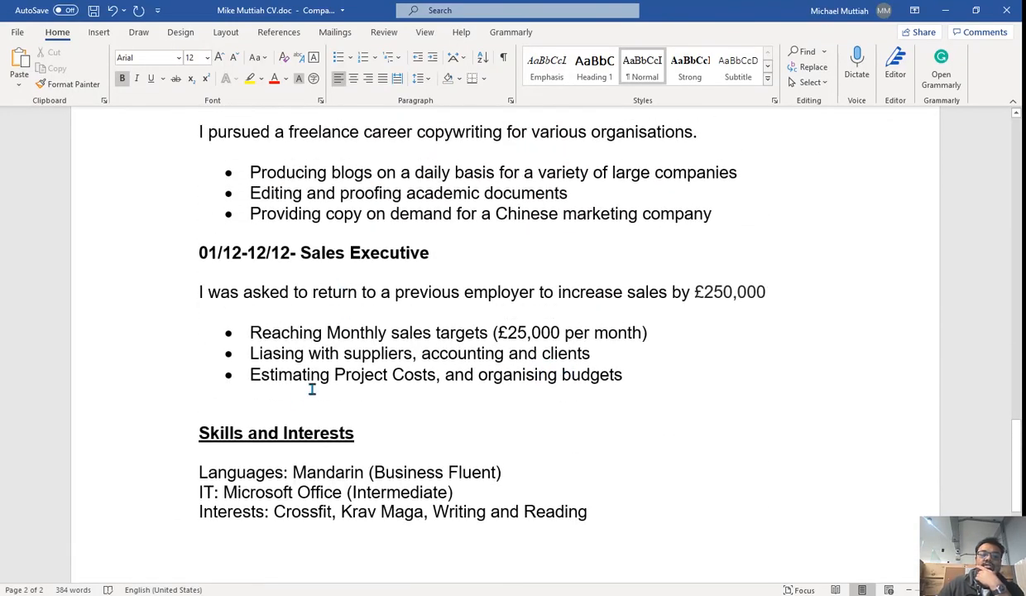
pyautogui.click(287, 413)
pyautogui.press('BackSpace')
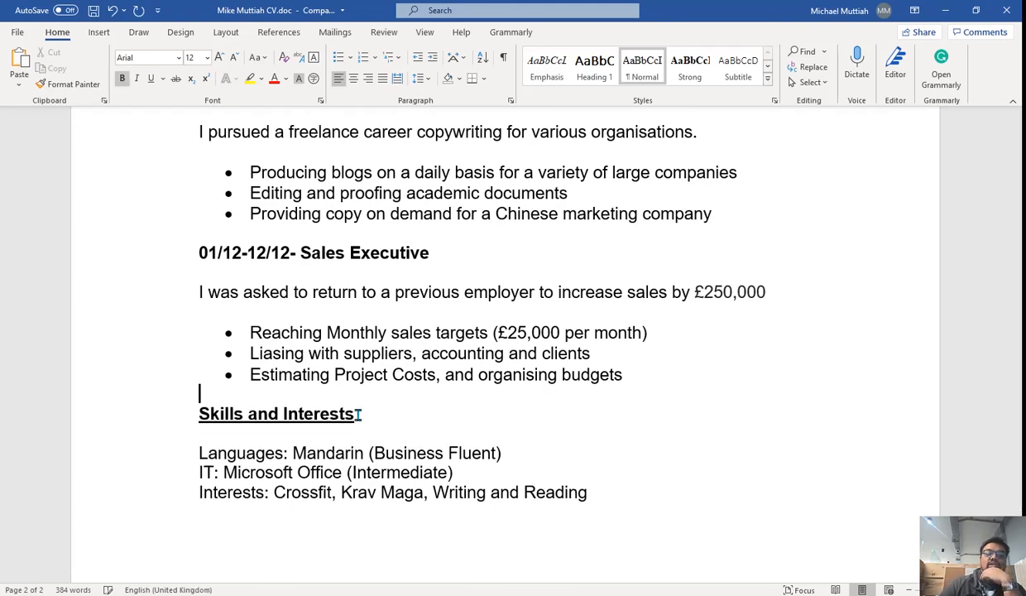
# Remove the underline from the three founder headings for Job Ready English, Q1H4 Consulting Ltd. and Liquid London Ltd
pyautogui.scroll(8, 356, 416)
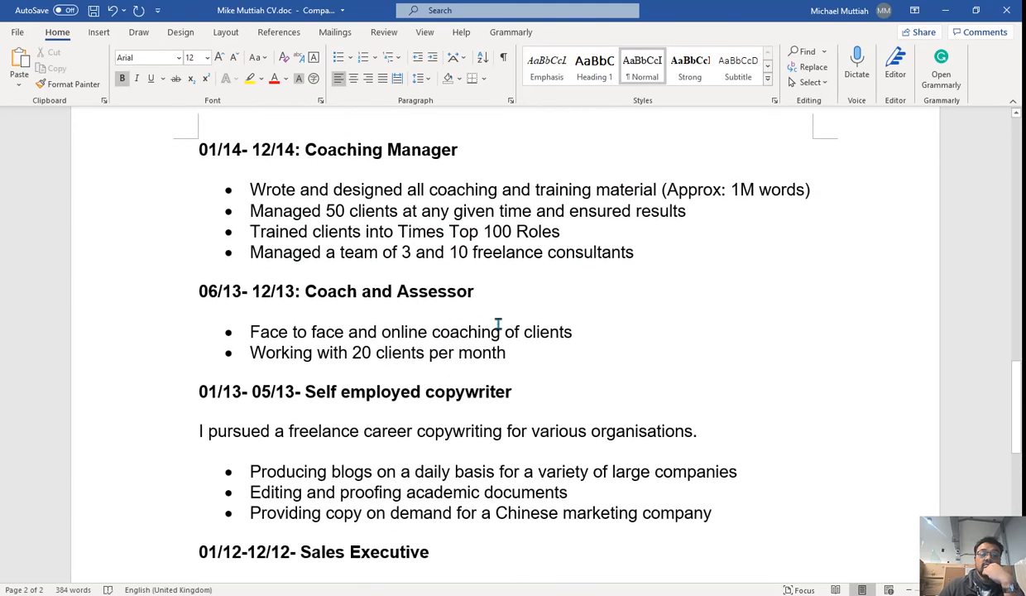
pyautogui.scroll(15, 496, 330)
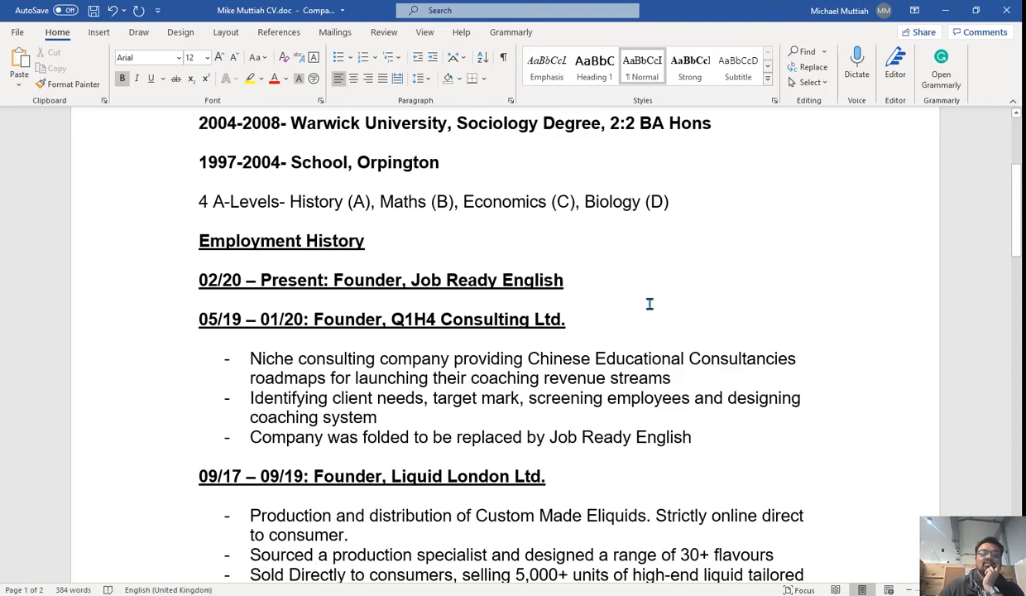
pyautogui.moveTo(556, 274); pyautogui.dragTo(181, 287)
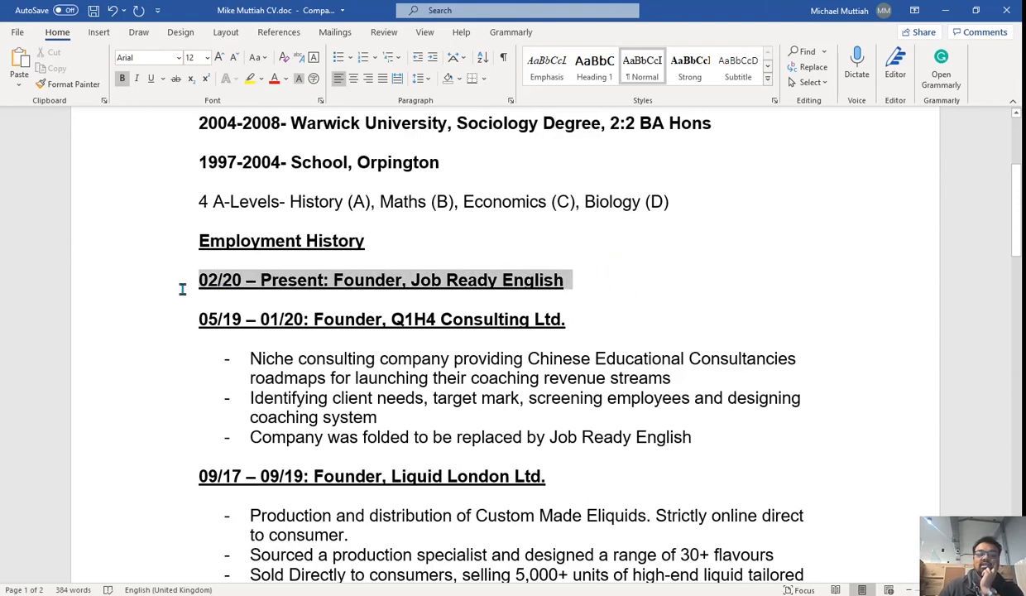
pyautogui.hotkey('ctrl', 'u')
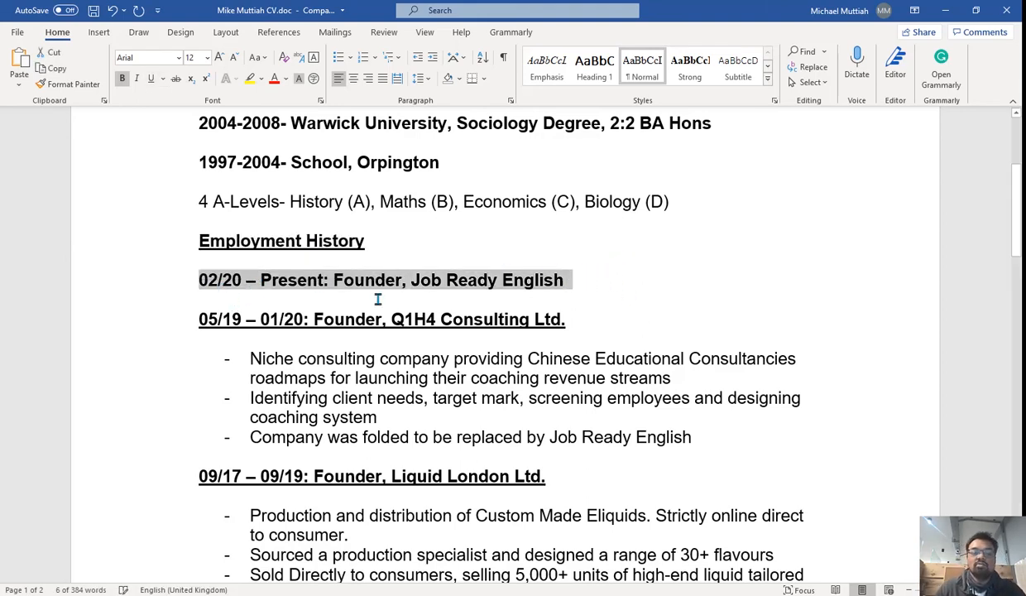
pyautogui.click(475, 319)
pyautogui.moveTo(571, 319); pyautogui.dragTo(189, 321)
pyautogui.hotkey('ctrl', 'u')
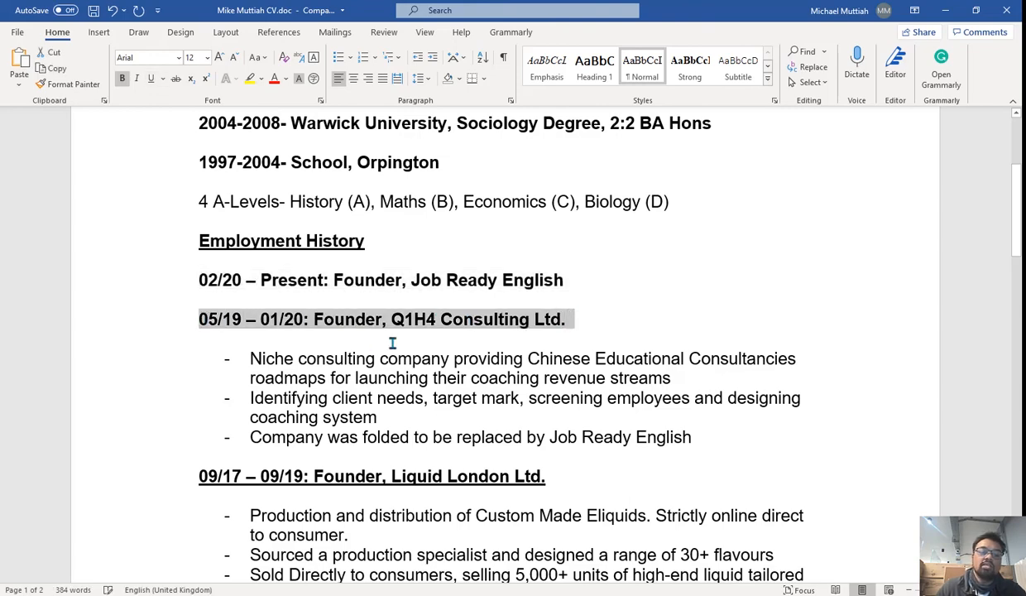
pyautogui.scroll(-3, 463, 343)
pyautogui.moveTo(553, 277); pyautogui.dragTo(184, 276)
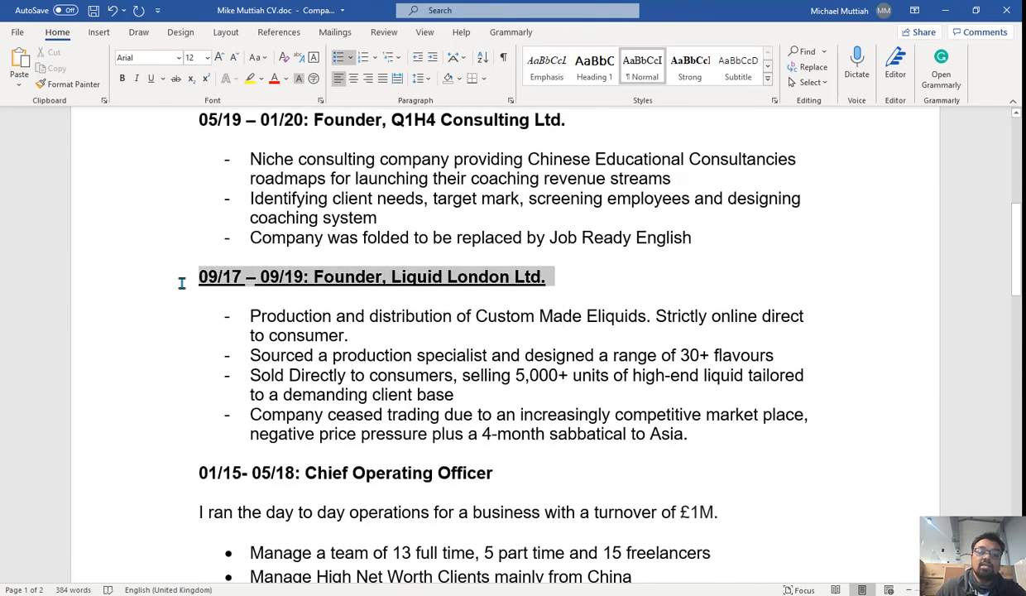
pyautogui.hotkey('ctrl', 'u')
# Review the finished CV across both pages, checking heading style, bullets, spacing and the page break
pyautogui.scroll(-15, 507, 394)
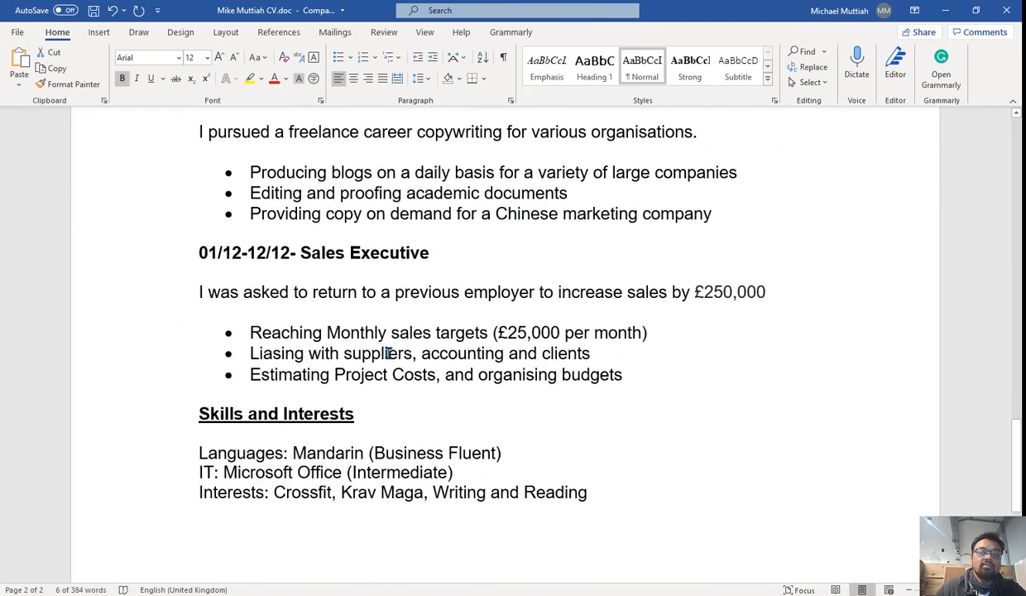
pyautogui.scroll(20, 388, 353)
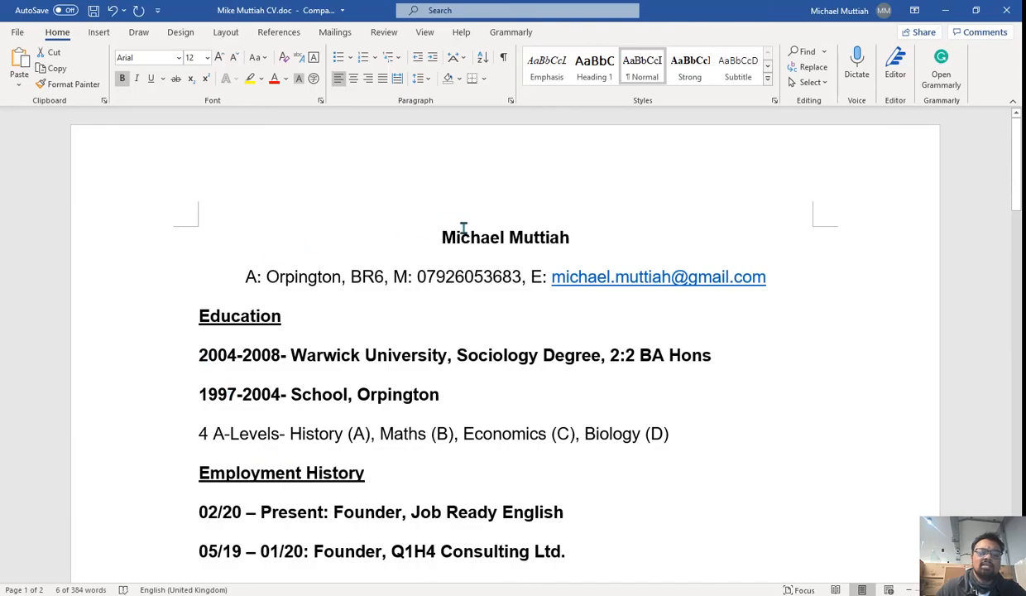
pyautogui.scroll(-1, 520, 254)
pyautogui.scroll(-15, 536, 262)
pyautogui.scroll(12, 550, 293)
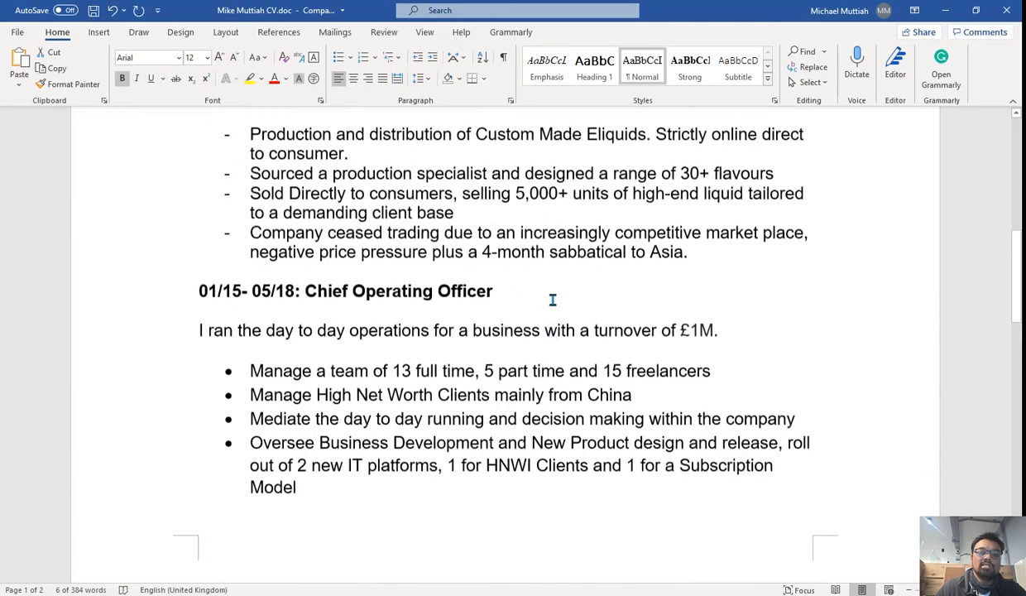
pyautogui.click(583, 405)
pyautogui.scroll(-12, 591, 410)
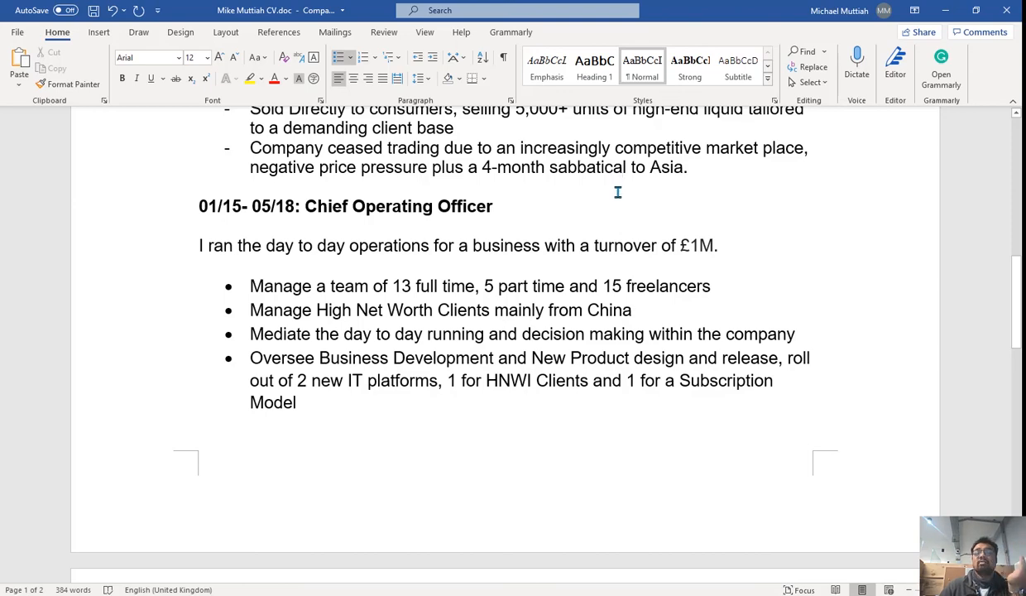
pyautogui.scroll(8, 552, 382)
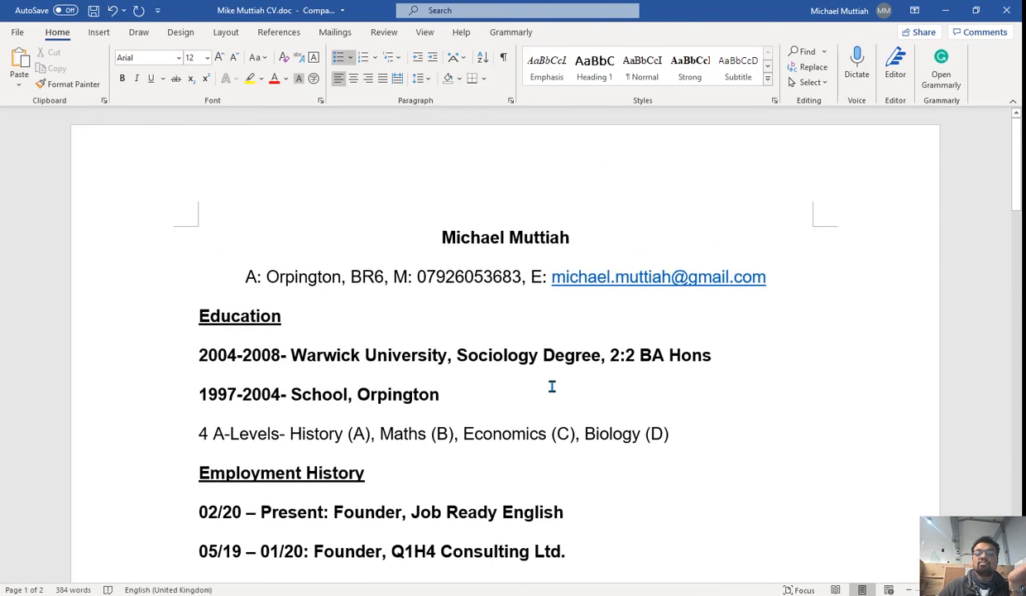